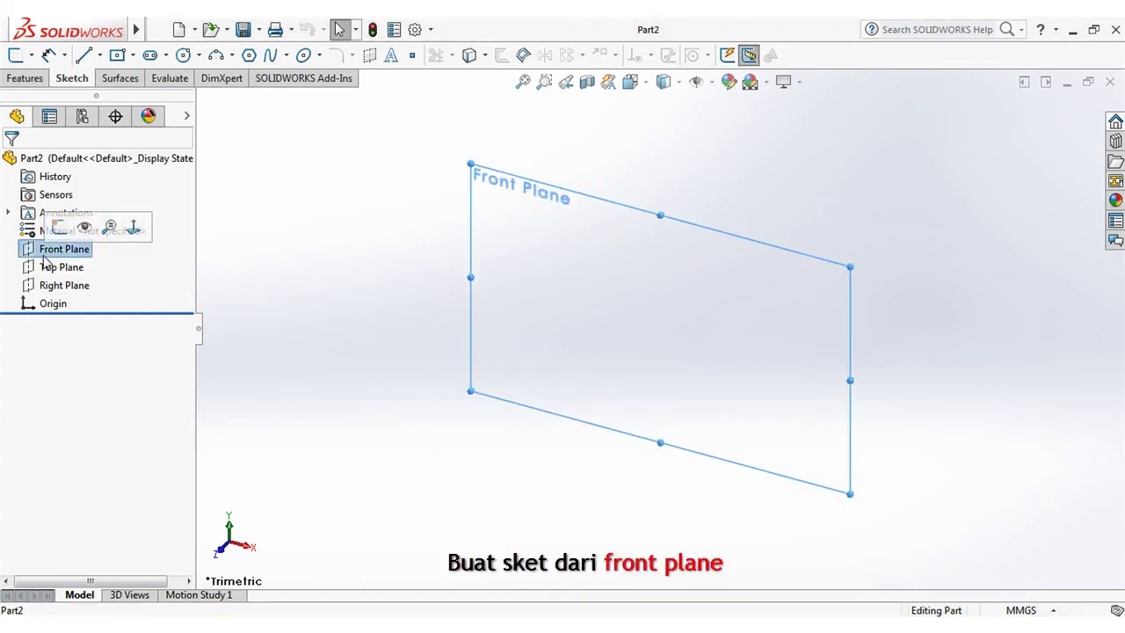
# Step: Start a sketch on the Front Plane and draw a vertical line about 41 mm upward from the origin
pyautogui.click(16, 55)
pyautogui.click(84, 55)
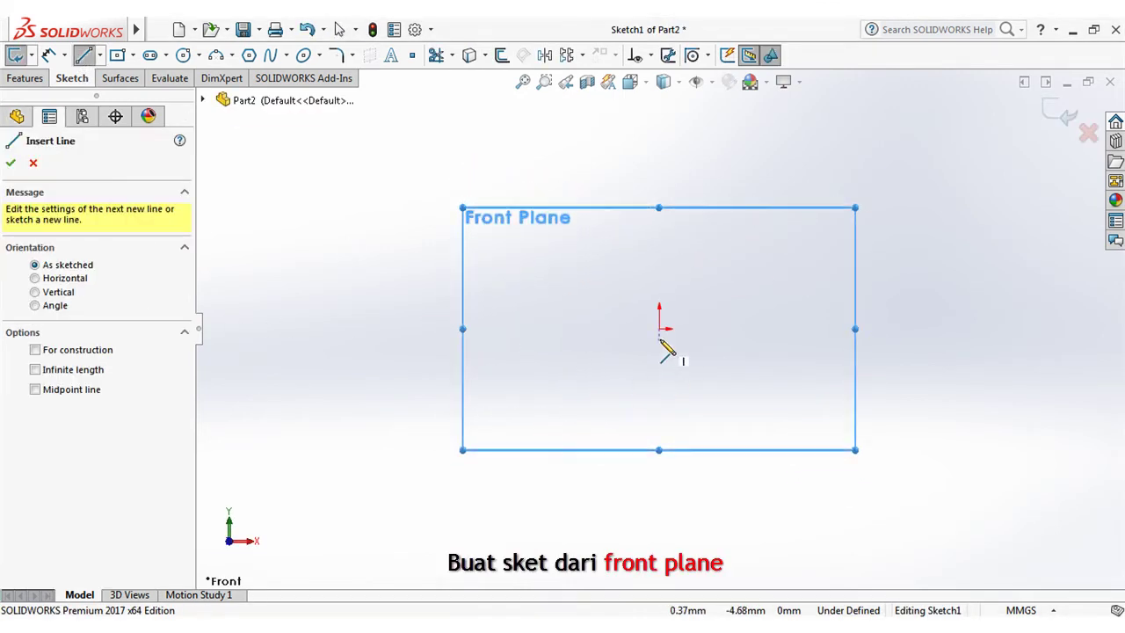
pyautogui.moveTo(659, 328); pyautogui.dragTo(659, 237)
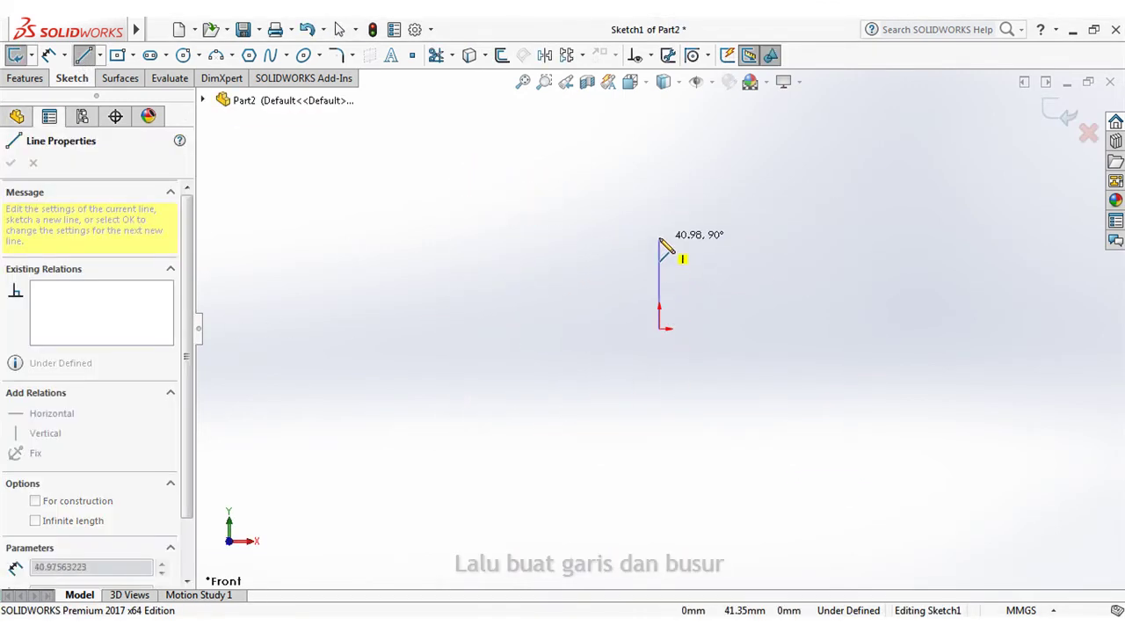
# Step: Continue the profile with horizontal and vertical lines, each about 27 mm long, and finish it with a tangent semicircular arc of about 28 mm radius
pyautogui.click(601, 239)
pyautogui.click(599, 177)
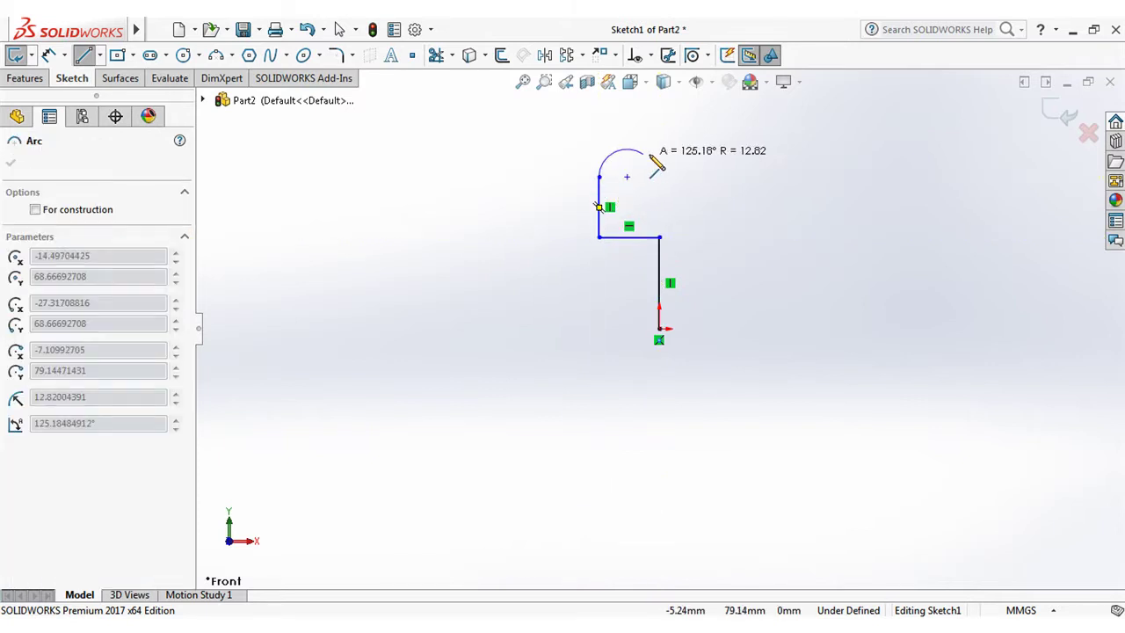
pyautogui.click(725, 177)
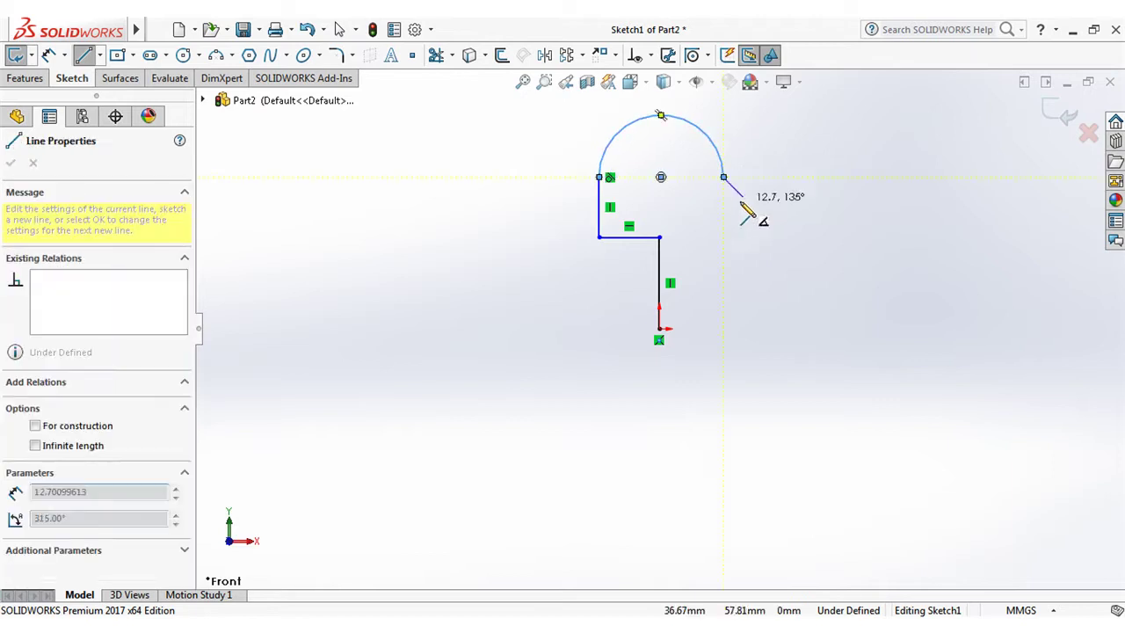
pyautogui.rightClick(772, 236)
pyautogui.click(782, 238)
# Step: Add a coincident relation between the arc's center and the line from the origin, and a horizontal relation between the arc's endpoints
pyautogui.click(649, 56)
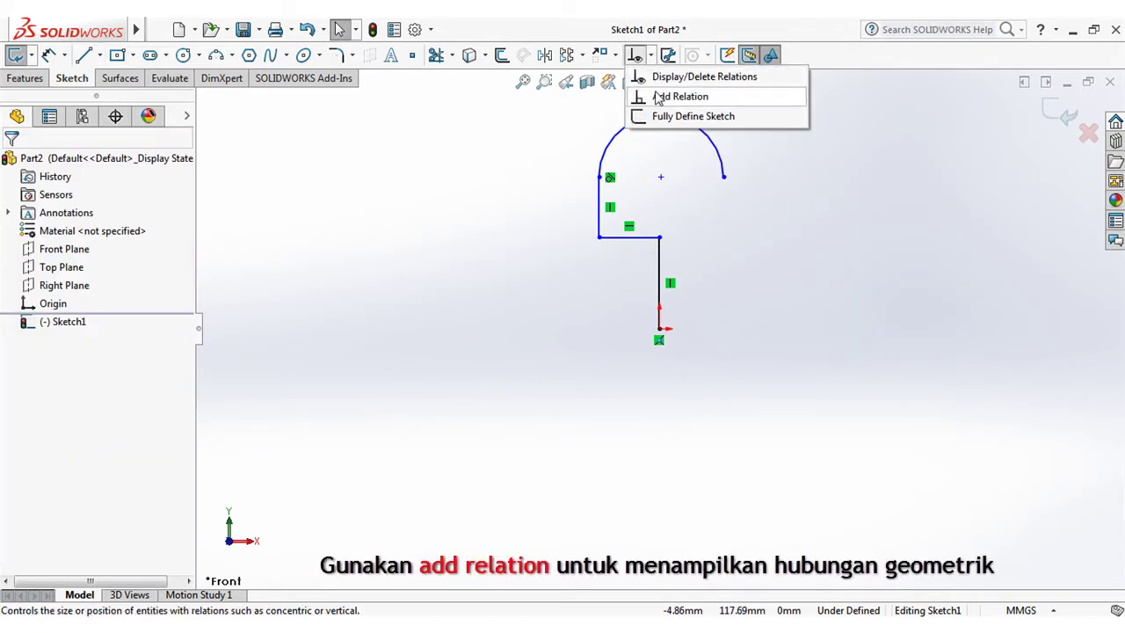
pyautogui.click(661, 95)
pyautogui.click(661, 178)
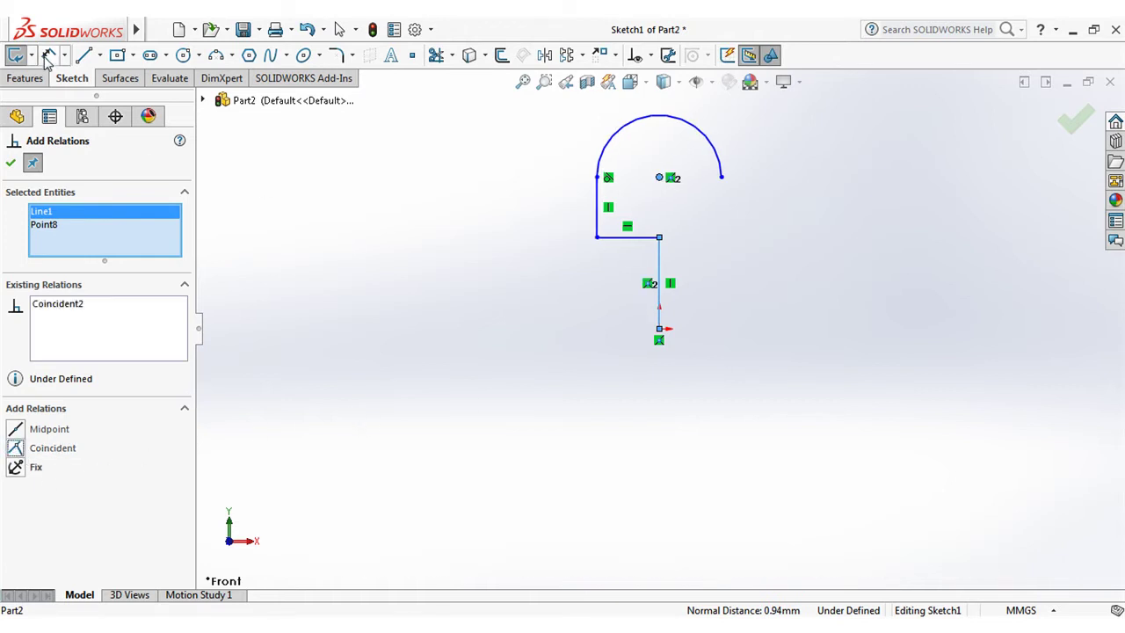
pyautogui.press('Escape')
pyautogui.click(597, 176)
pyautogui.click(721, 177)
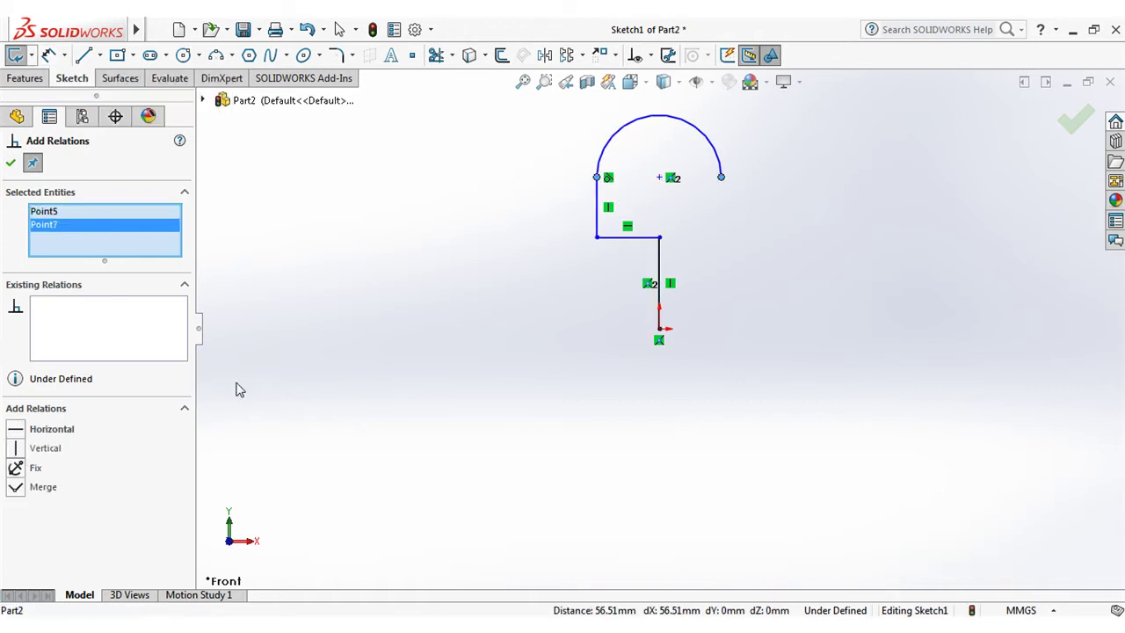
# Step: Dimension the vertical line rising from the origin to 40 mm
pyautogui.click(49, 56)
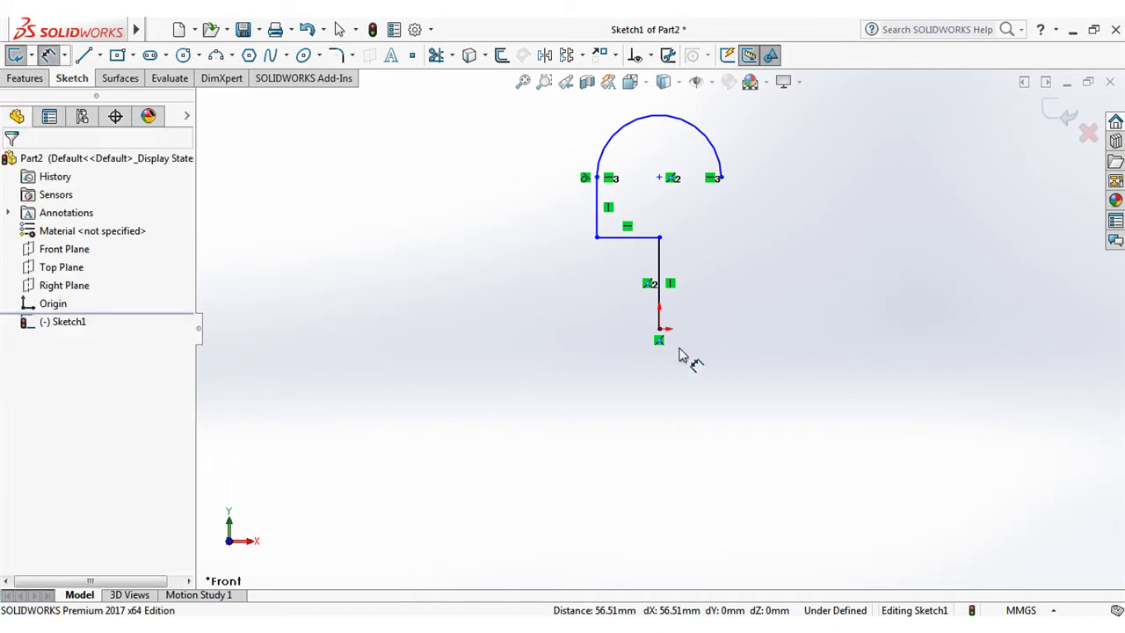
pyautogui.click(660, 284)
pyautogui.click(715, 295)
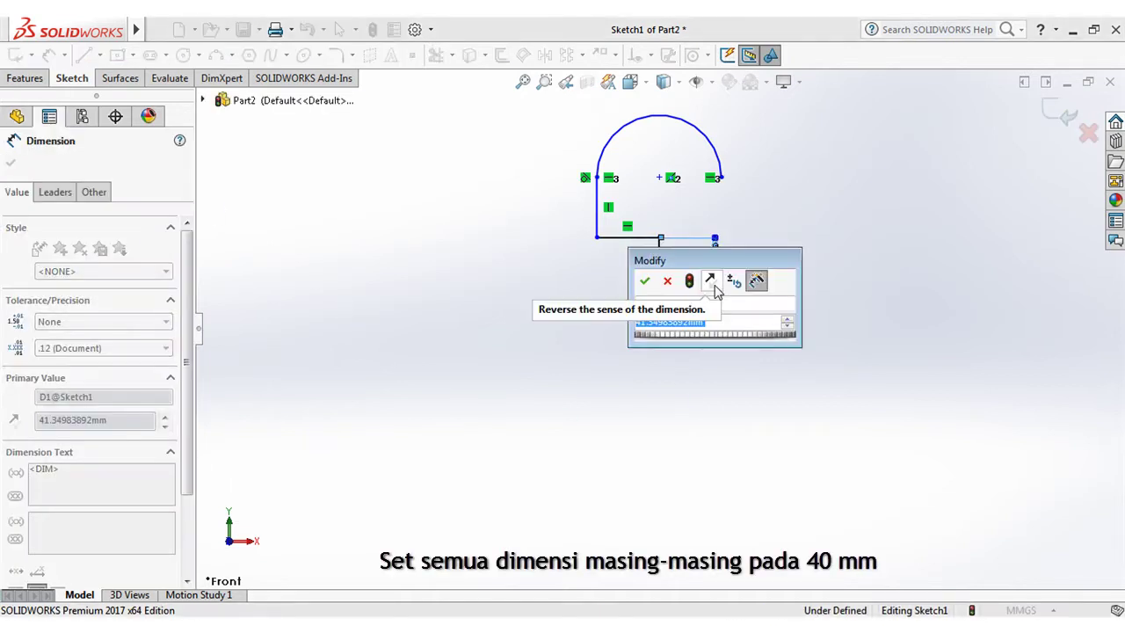
pyautogui.write('40')
pyautogui.click(644, 281)
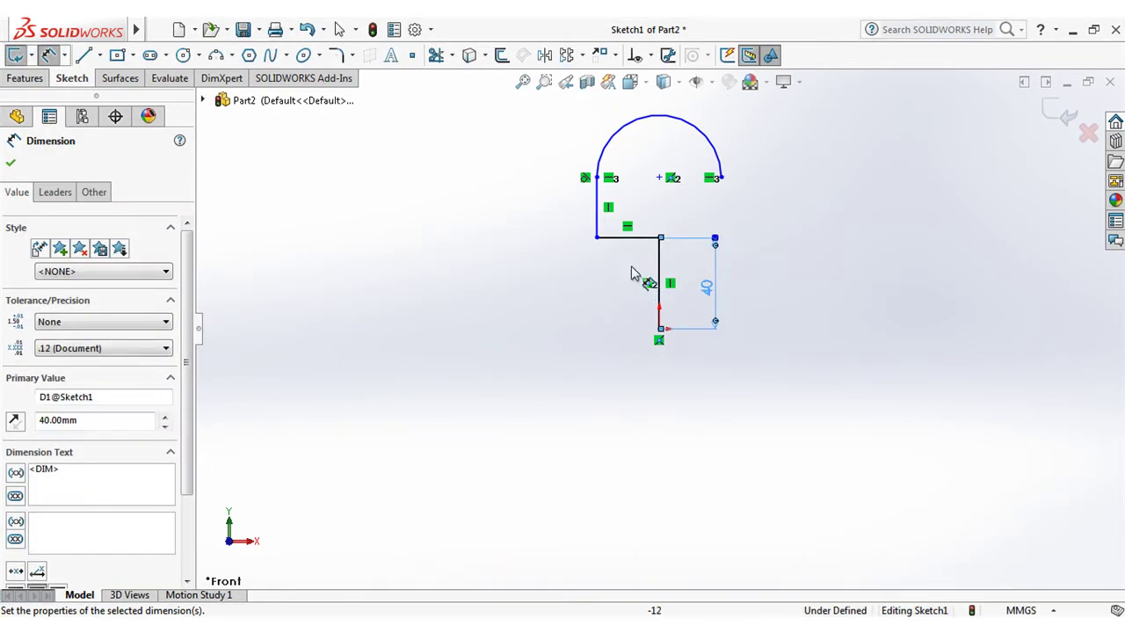
# Step: Dimension the upper vertical line below the arc to 32 mm
pyautogui.click(601, 222)
pyautogui.click(551, 216)
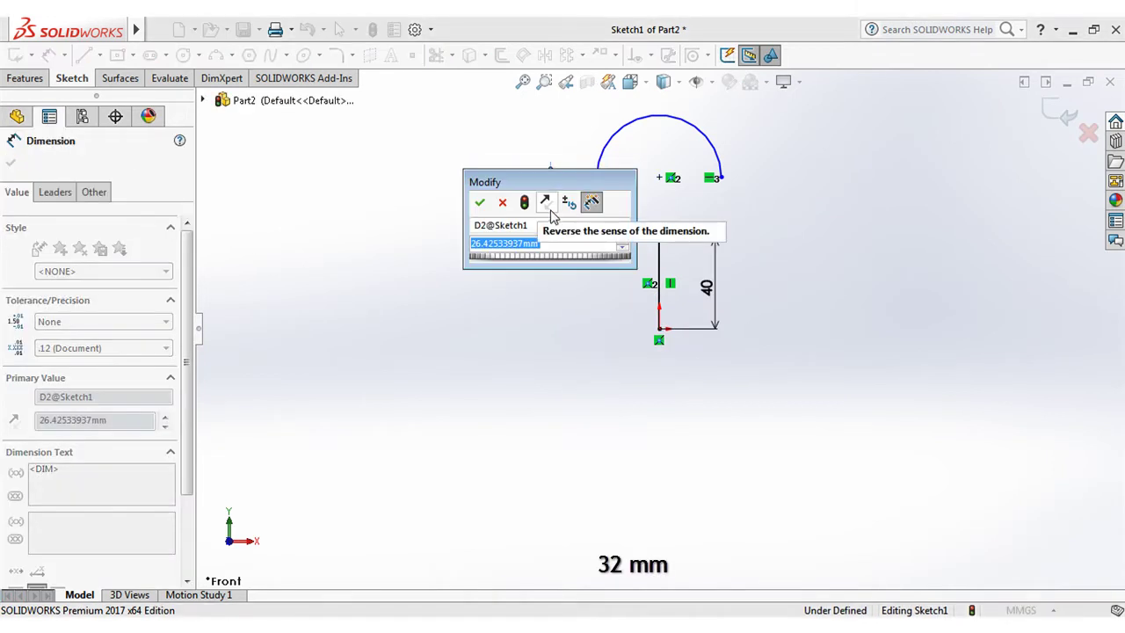
pyautogui.write('32')
pyautogui.click(481, 204)
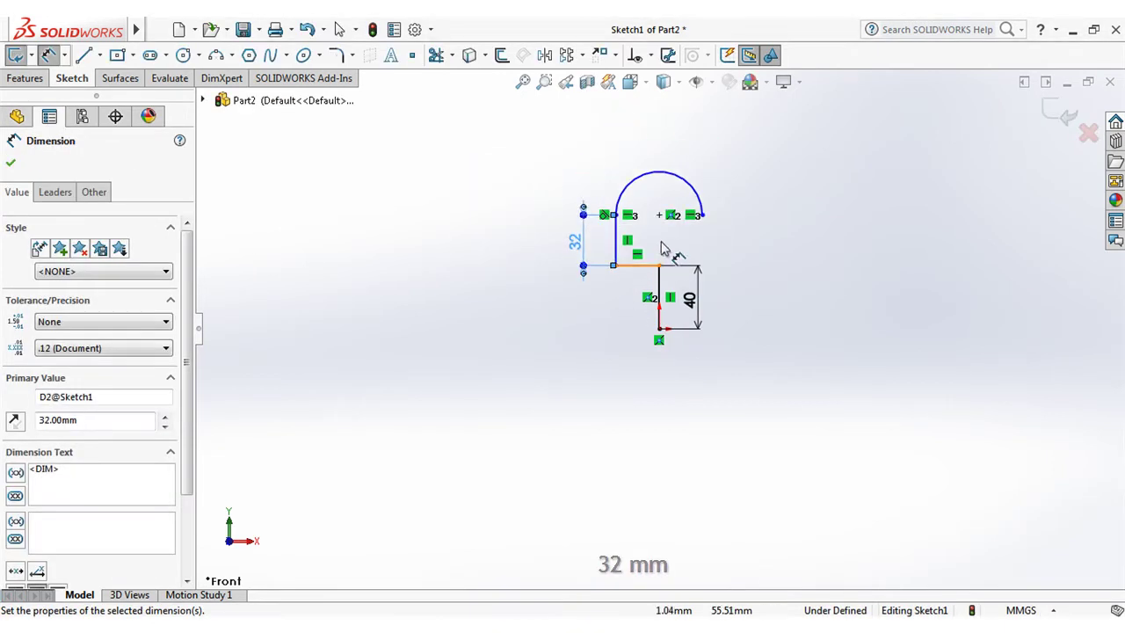
# Step: Dimension the top arc to a radius of 22.5 mm and finish dimensioning
pyautogui.click(701, 189)
pyautogui.click(738, 162)
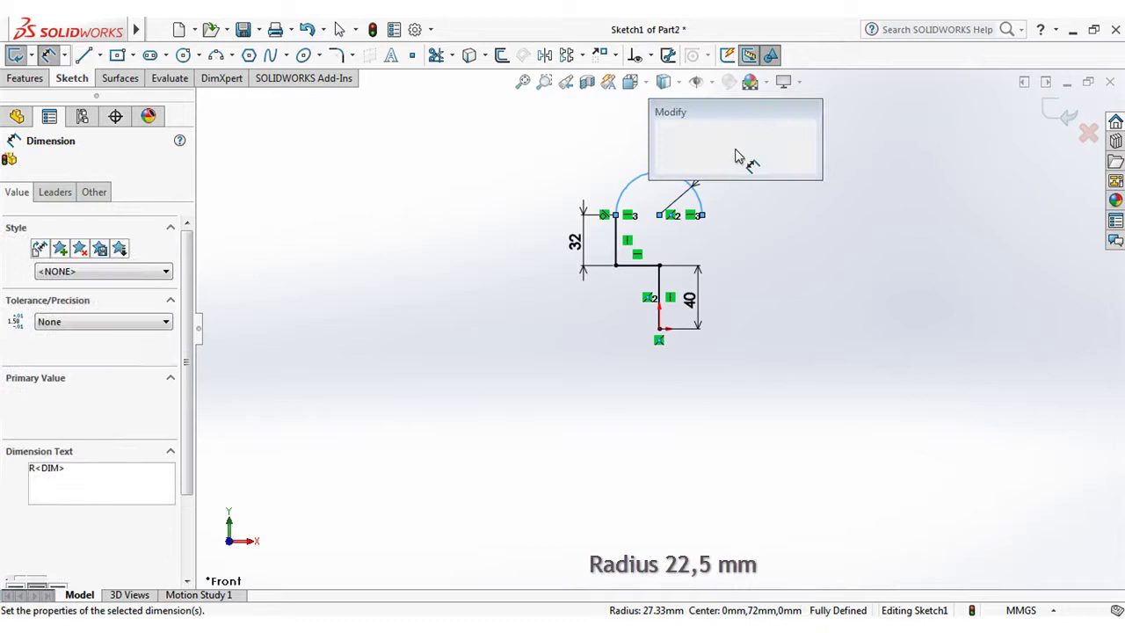
pyautogui.write('22.')
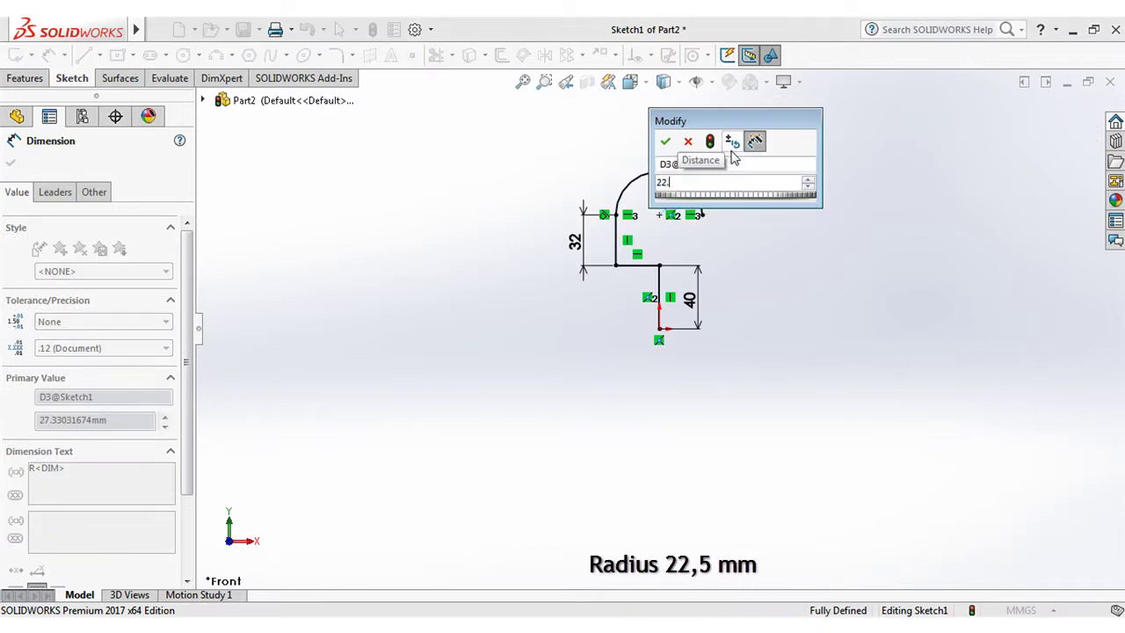
pyautogui.write(',5')
pyautogui.click(665, 141)
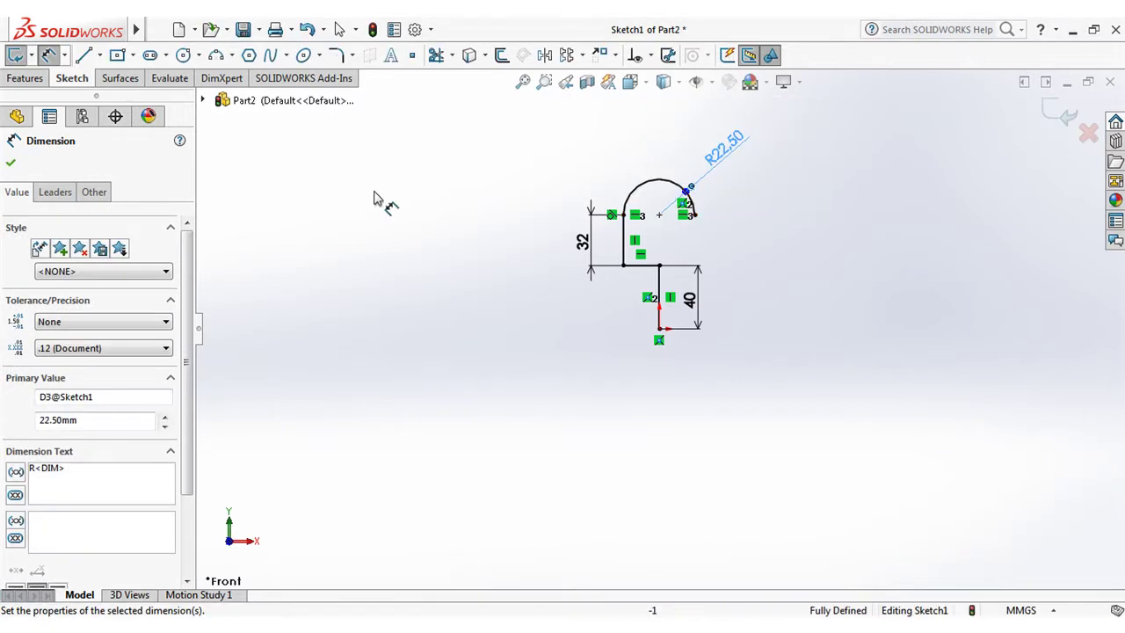
pyautogui.click(11, 166)
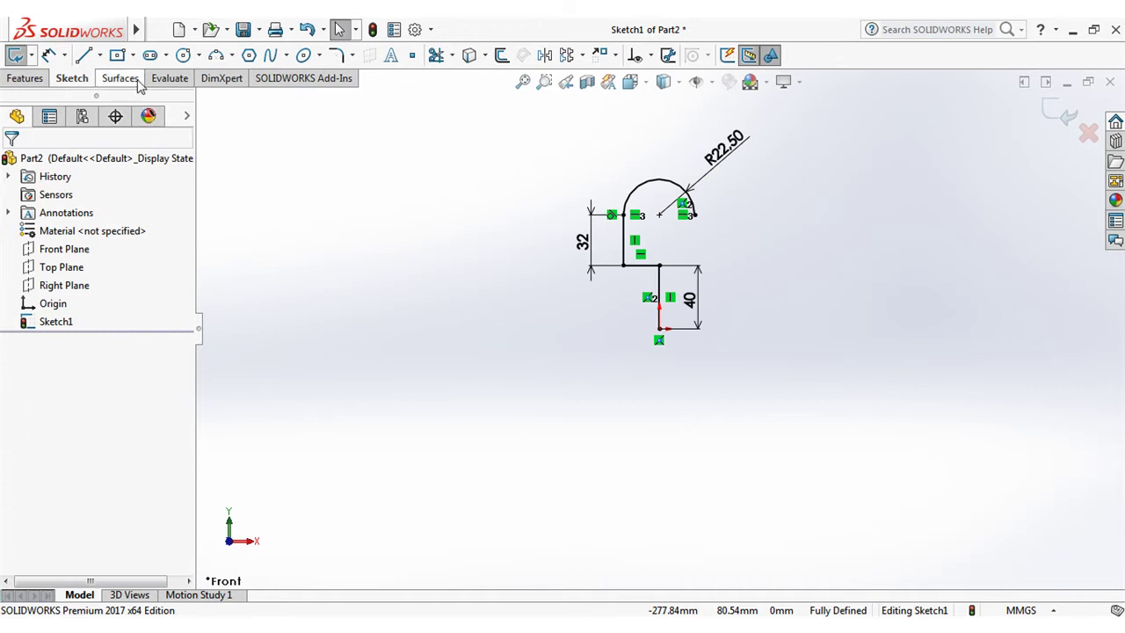
# Step: Add 5 mm sketch fillets at both ends of the short horizontal line
pyautogui.click(336, 55)
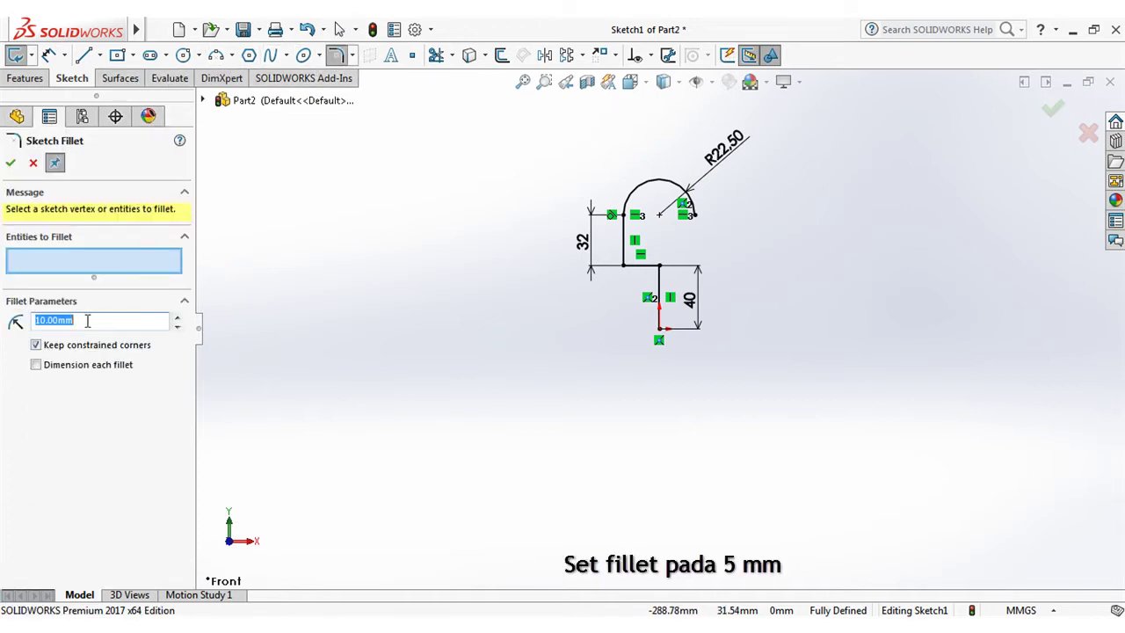
pyautogui.scroll(-4, 624, 273)
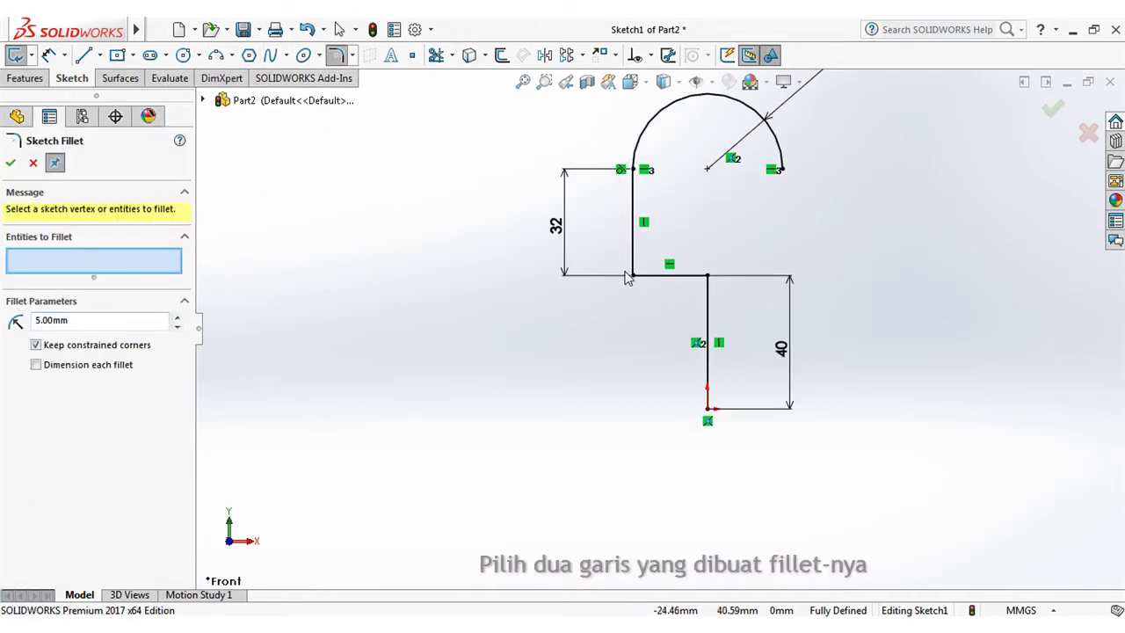
pyautogui.click(633, 276)
pyautogui.click(708, 279)
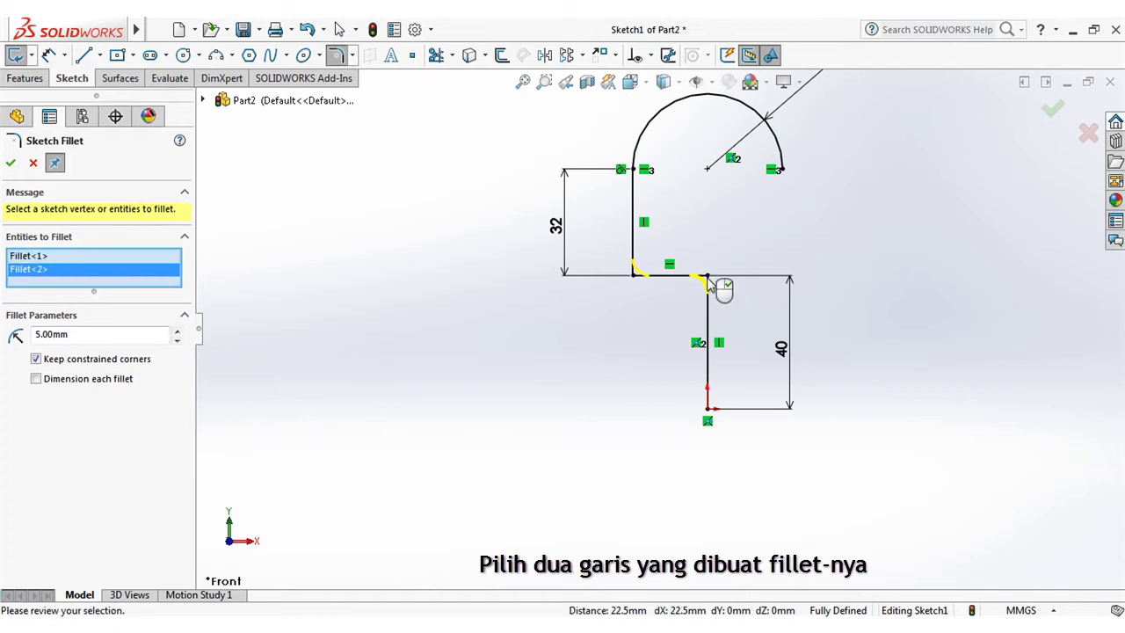
pyautogui.click(9, 164)
pyautogui.click(10, 163)
# Step: Sketch a separate vertical line about 27 mm long left of the lower profile, ending level with the origin
pyautogui.scroll(3, 642, 325)
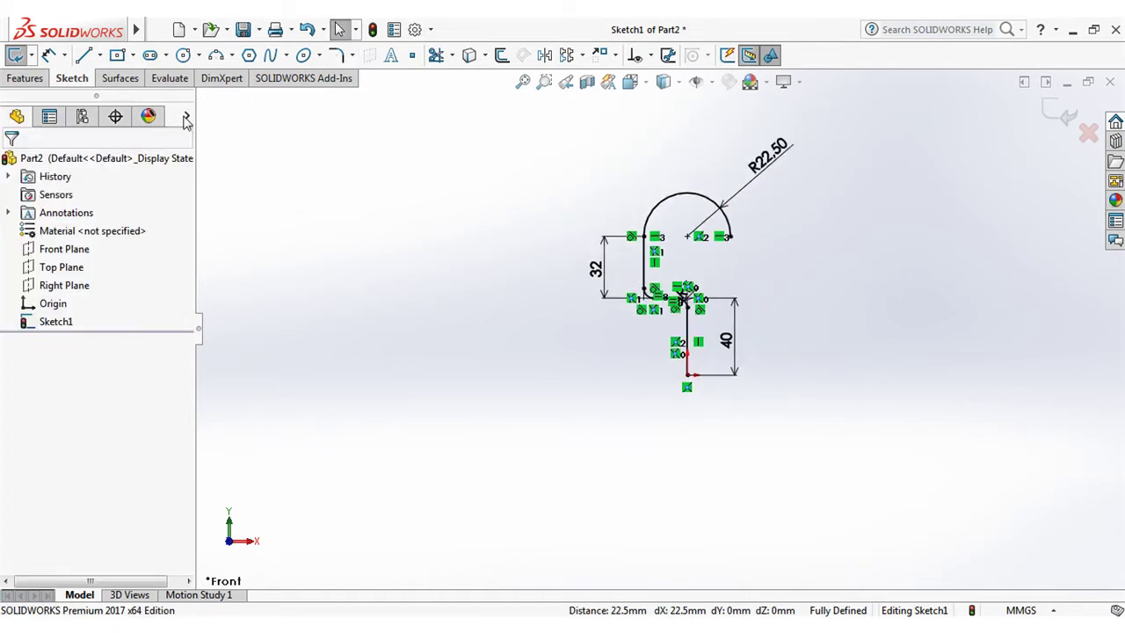
pyautogui.press('l')
pyautogui.scroll(-2, 644, 349)
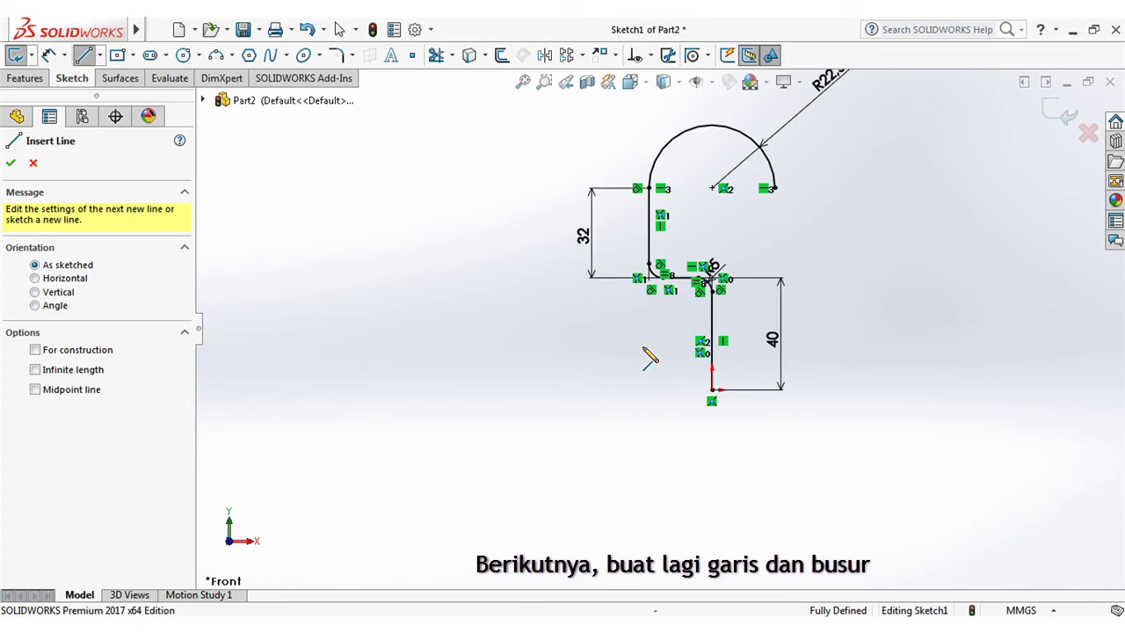
pyautogui.click(636, 334)
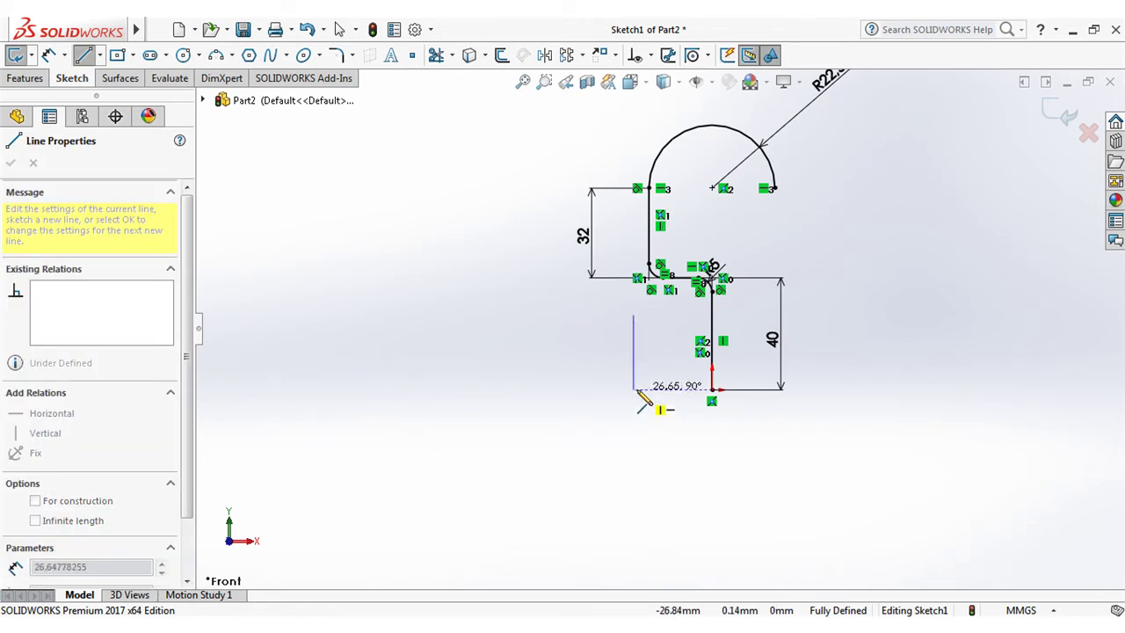
pyautogui.click(637, 394)
# Step: Continue from its lower end with a line about 270 mm long sloping down-left and a tangent arc of about 52 mm radius
pyautogui.scroll(3, 645, 395)
pyautogui.scroll(2, 574, 434)
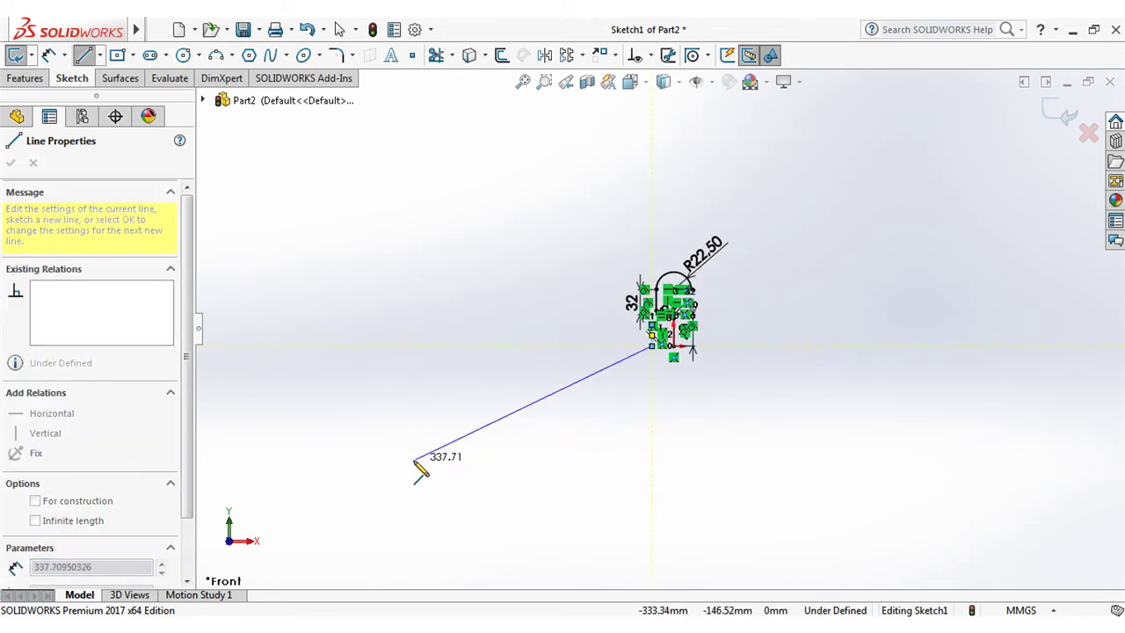
pyautogui.click(464, 440)
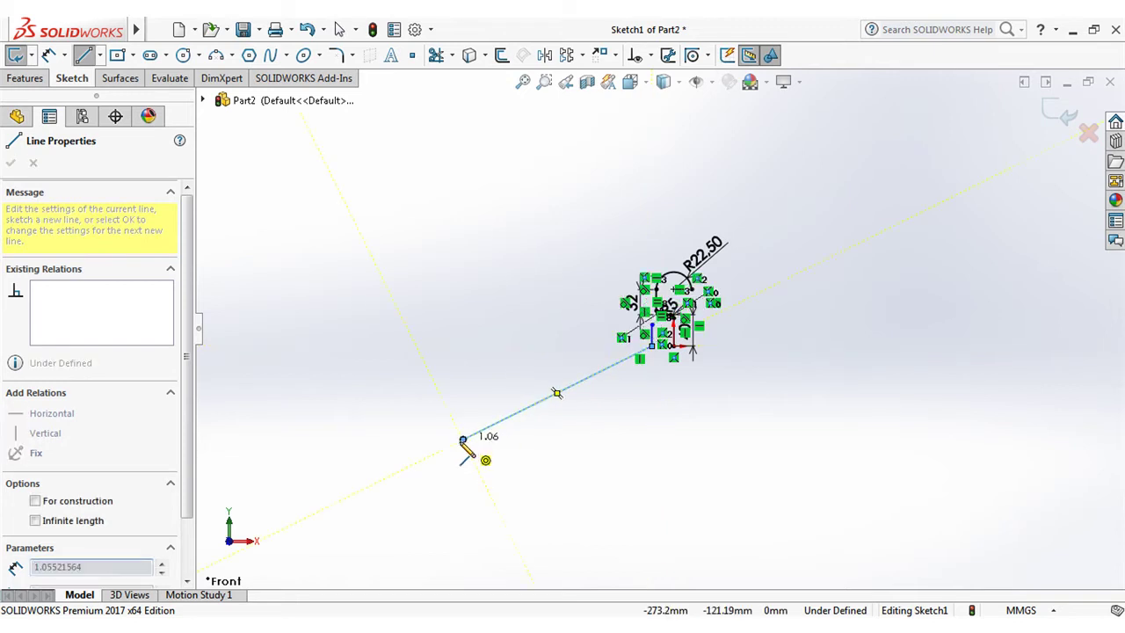
pyautogui.press('a')
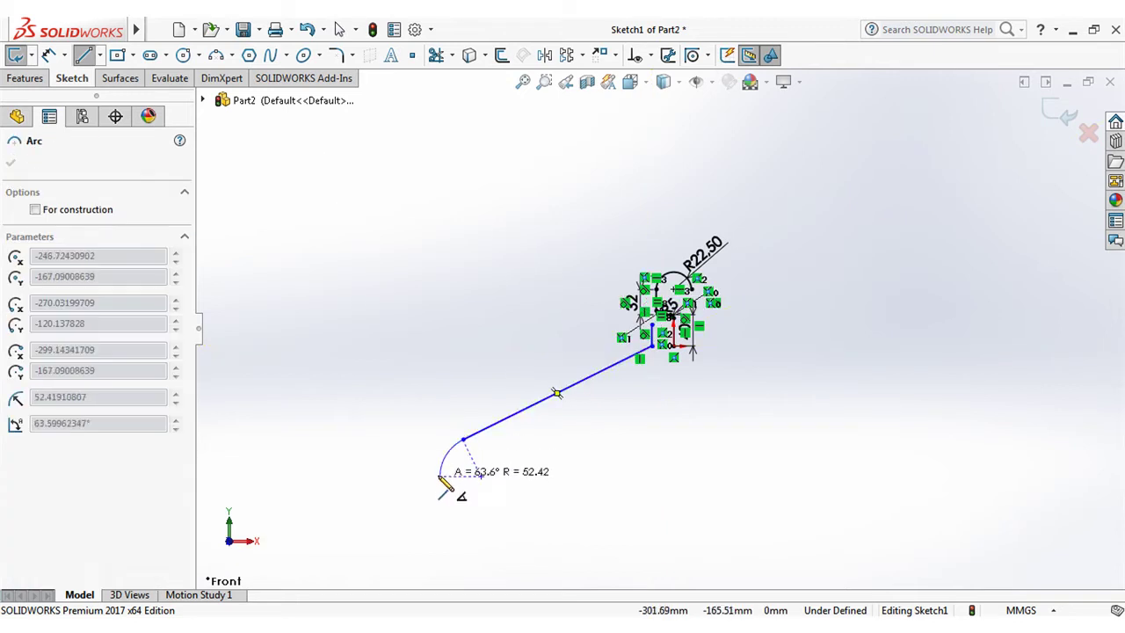
pyautogui.click(439, 477)
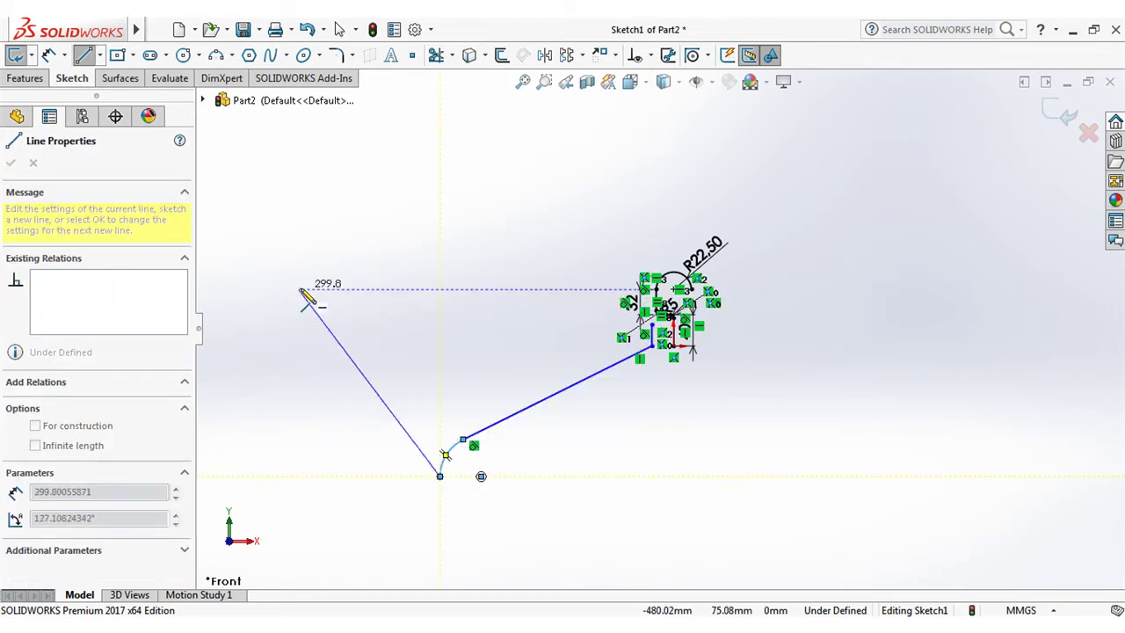
pyautogui.press('Escape')
# Step: Add a horizontal relation between the lower end of the separate vertical line and the origin
pyautogui.scroll(-5, 717, 316)
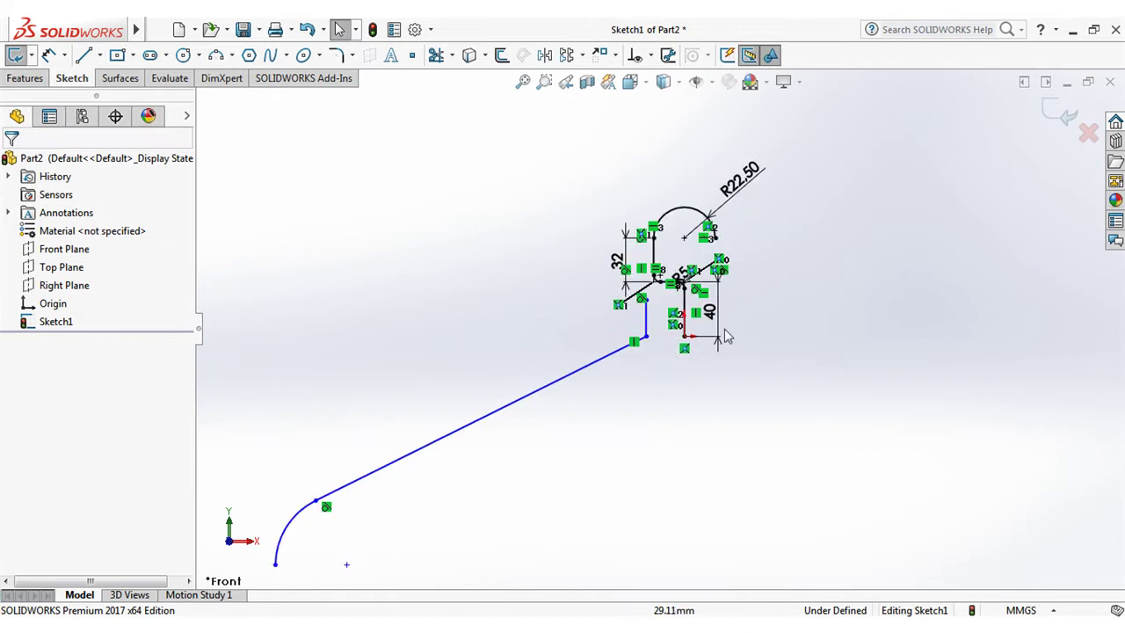
pyautogui.click(644, 54)
pyautogui.click(681, 95)
pyautogui.click(576, 342)
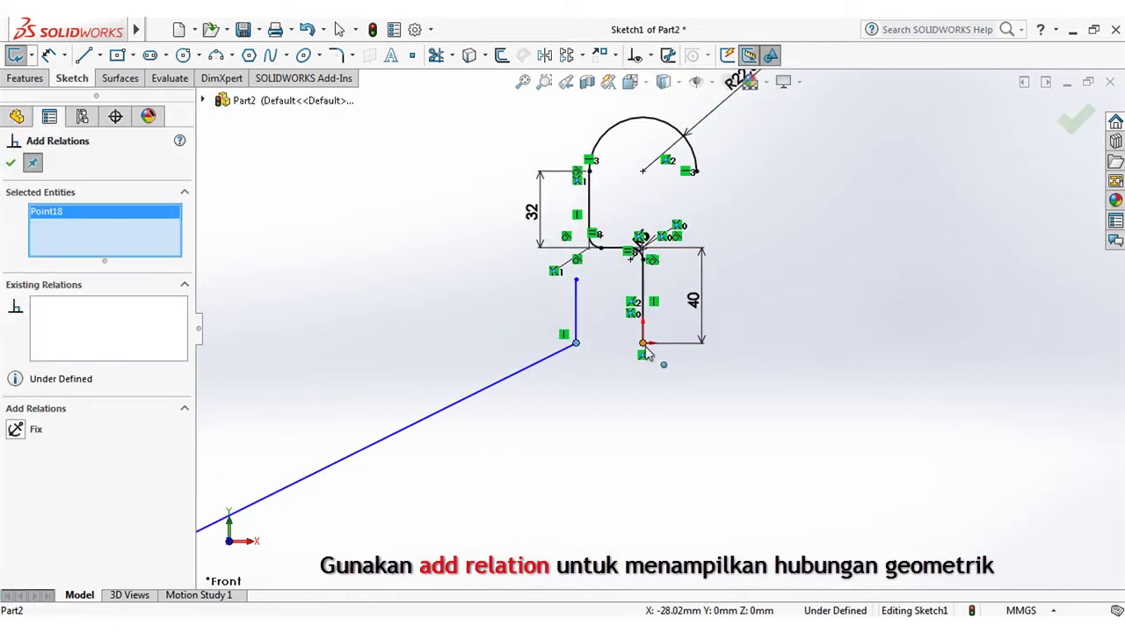
pyautogui.click(643, 343)
pyautogui.click(25, 426)
pyautogui.click(12, 165)
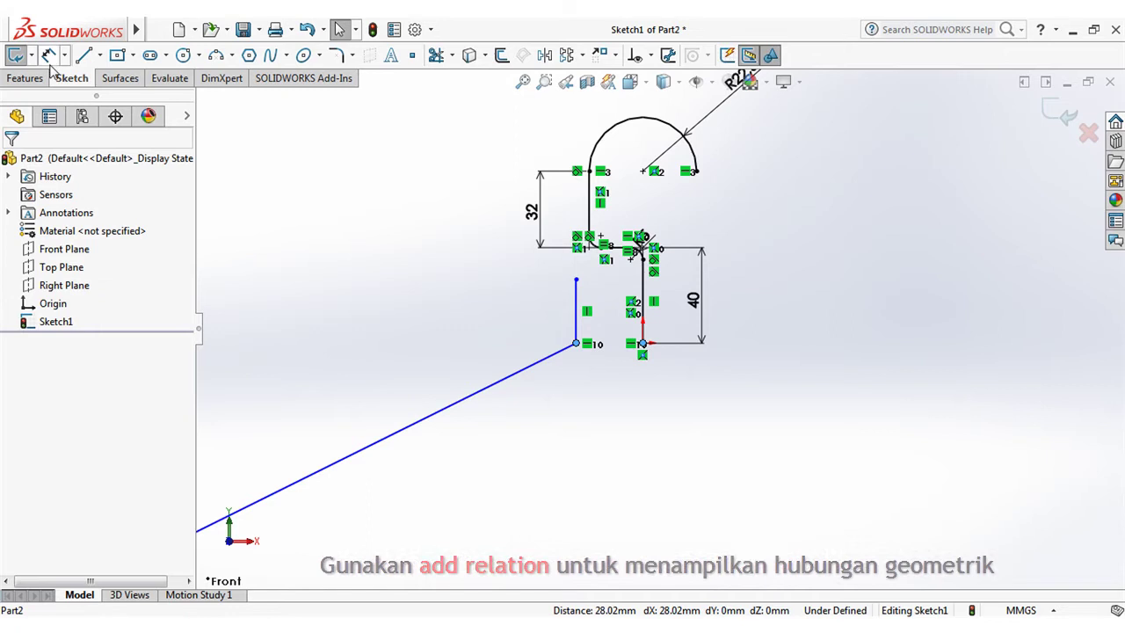
# Step: Set the horizontal distance between the separate line's lower end and the origin to 25 mm
pyautogui.click(48, 55)
pyautogui.click(612, 402)
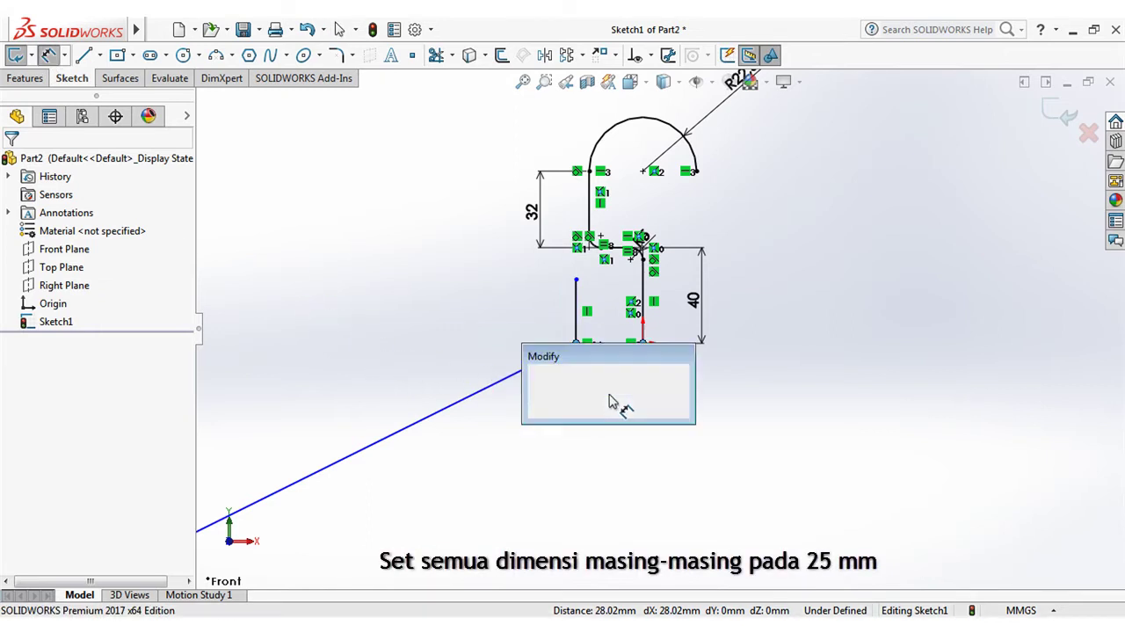
pyautogui.write('25')
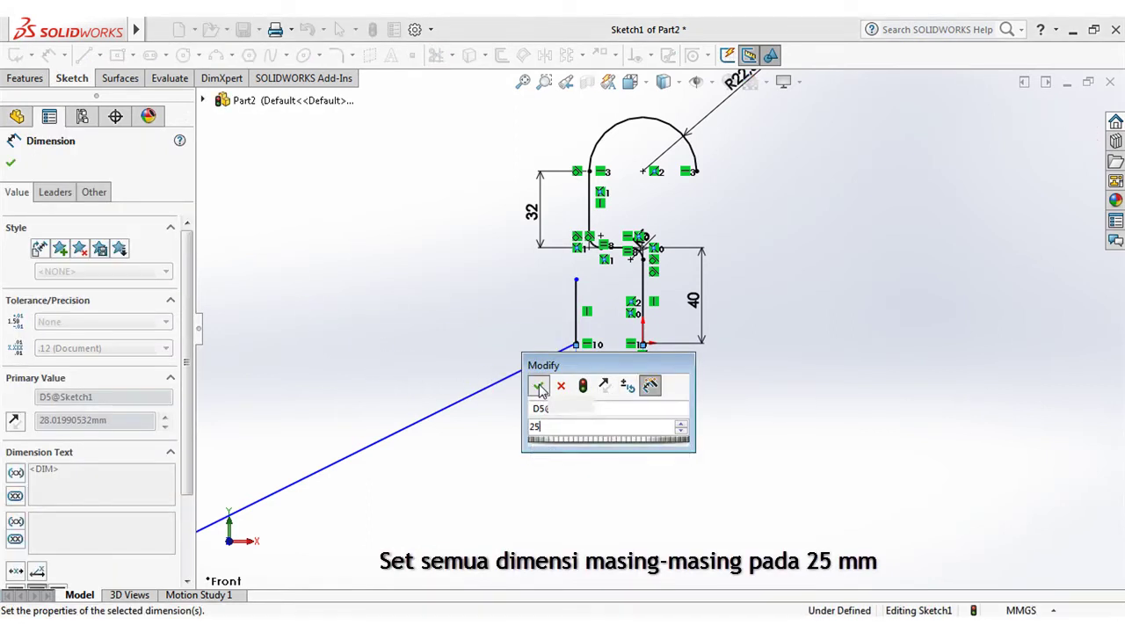
pyautogui.click(538, 385)
# Step: Dimension the length of the separate vertical line to 25 mm
pyautogui.click(576, 312)
pyautogui.click(525, 324)
pyautogui.write('25')
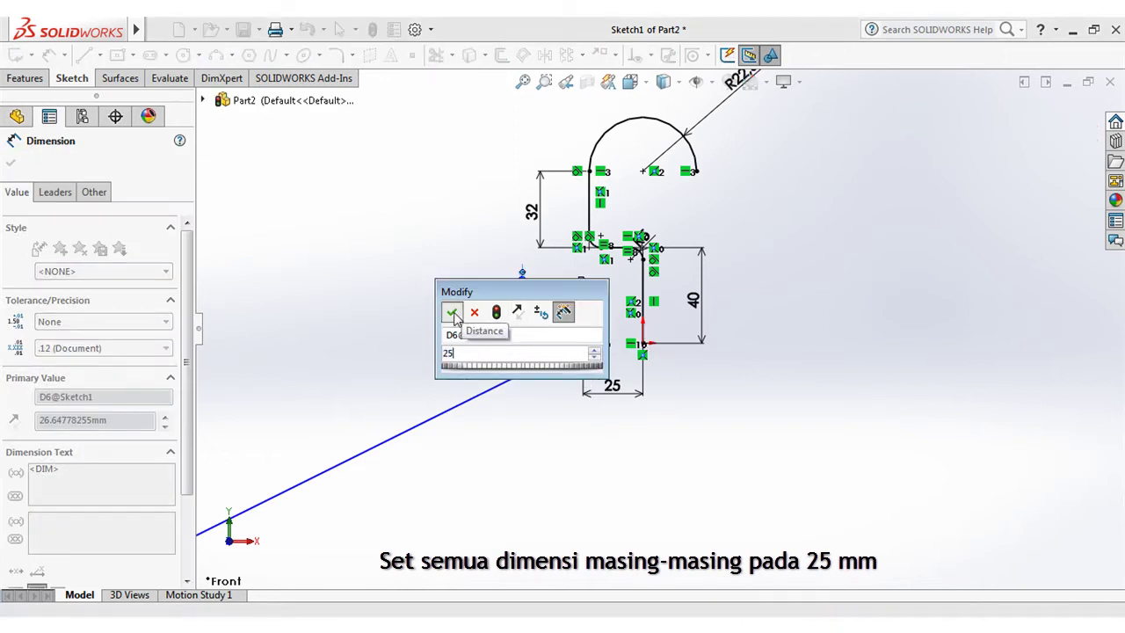
pyautogui.click(454, 314)
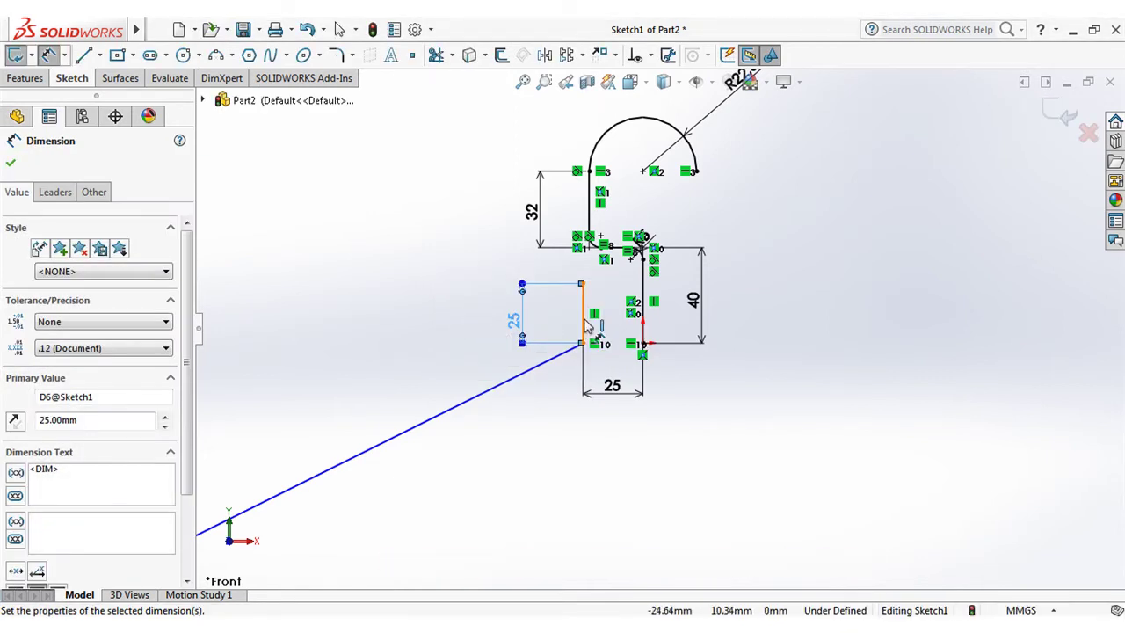
# Step: Dimension the length of the long sloping line to 160 mm
pyautogui.scroll(2, 587, 329)
pyautogui.scroll(1, 587, 330)
pyautogui.click(545, 384)
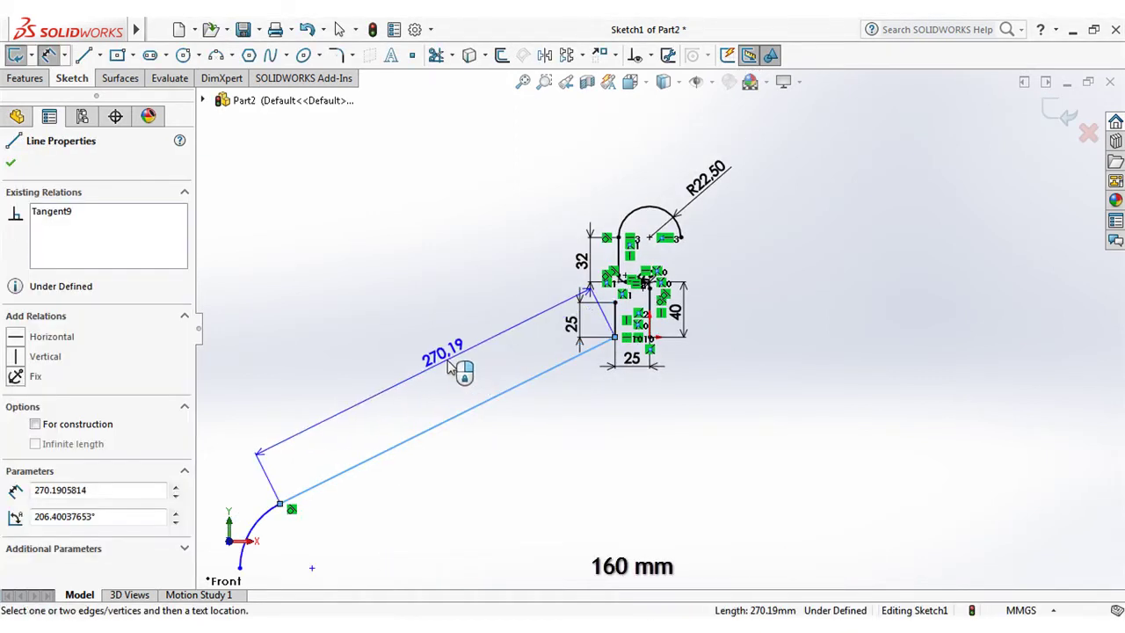
pyautogui.click(455, 369)
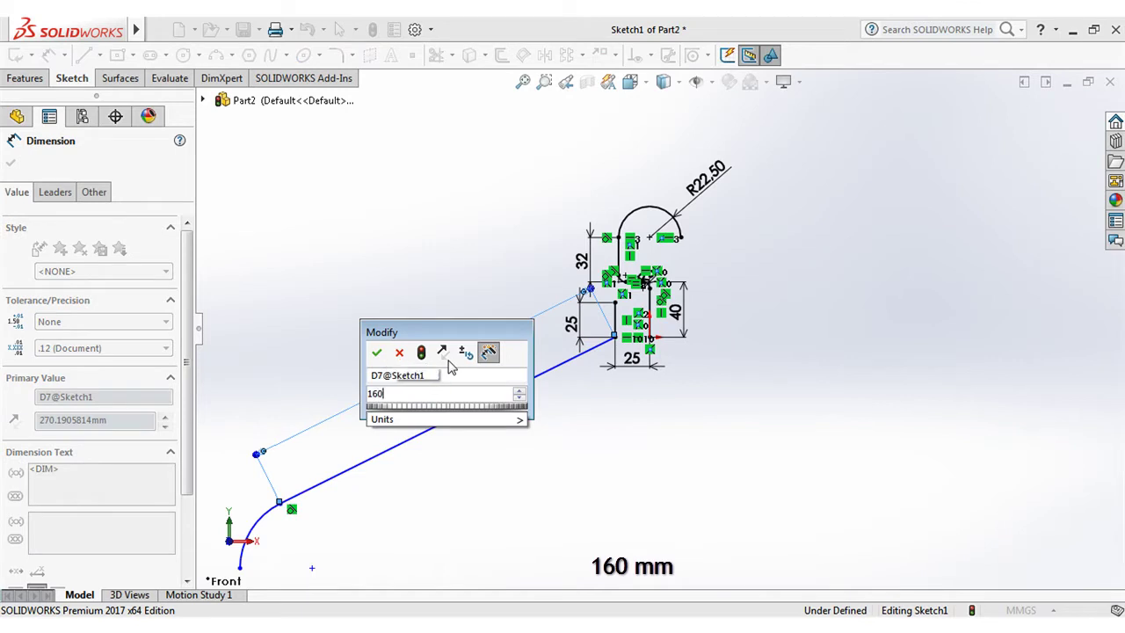
pyautogui.click(376, 352)
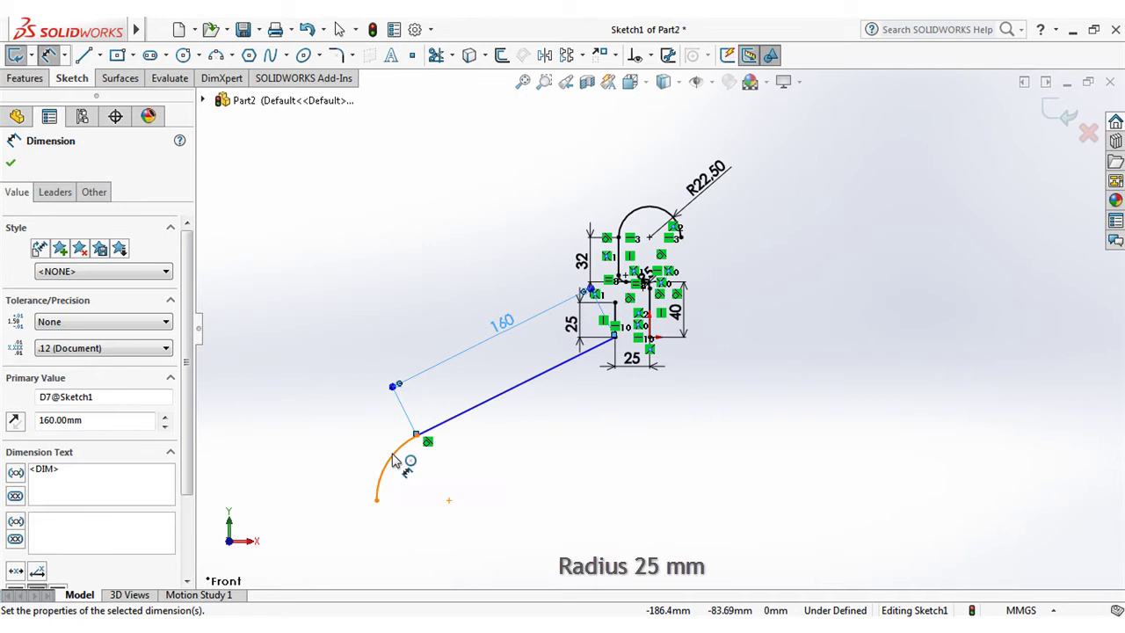
# Step: Set the radius of the tangent arc at the sloping line's lower end to 25 mm
pyautogui.click(393, 457)
pyautogui.click(323, 434)
pyautogui.write('25')
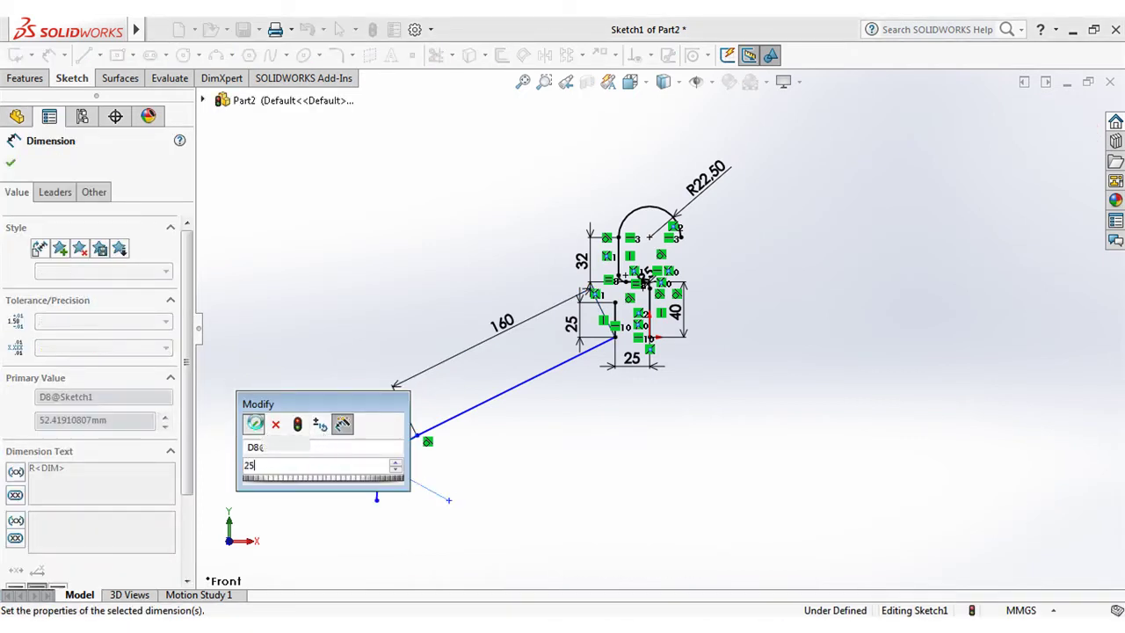
pyautogui.click(253, 423)
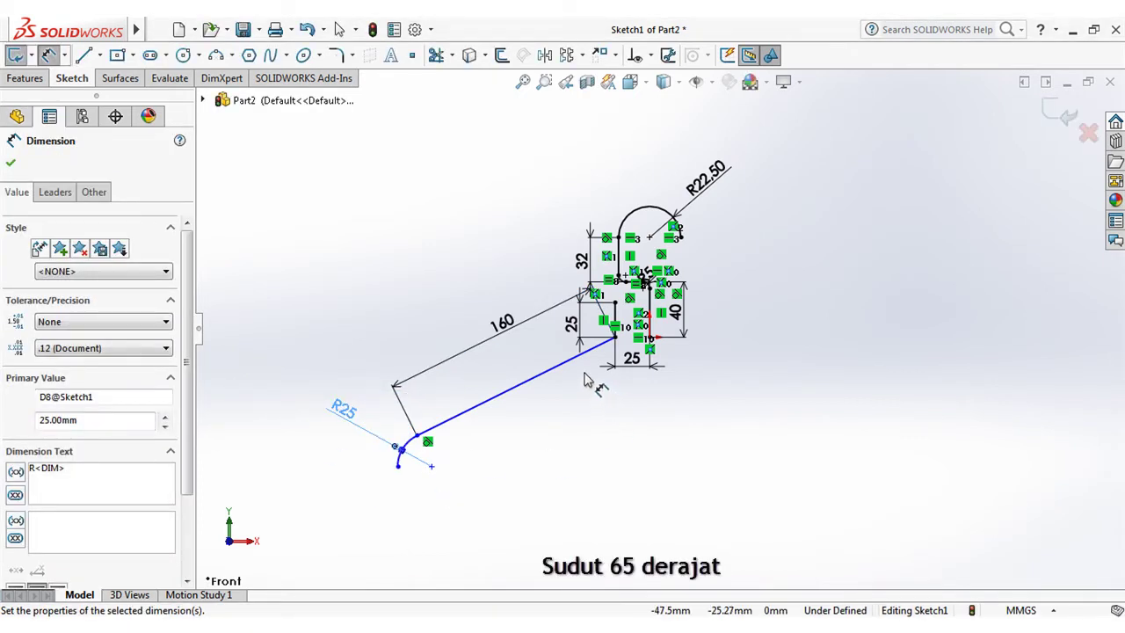
# Step: Set the angle between the sloping line and the separate vertical line's downward extension to 65 degrees
pyautogui.click(601, 345)
pyautogui.click(616, 327)
pyautogui.scroll(2, 604, 378)
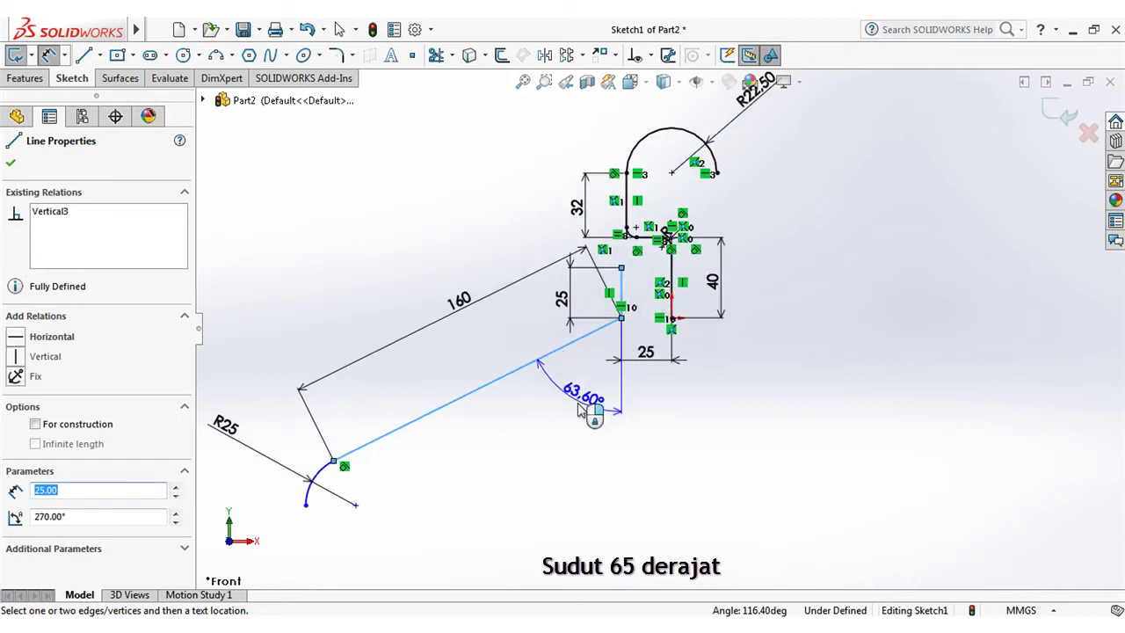
pyautogui.click(492, 373)
pyautogui.write('65')
pyautogui.click(497, 399)
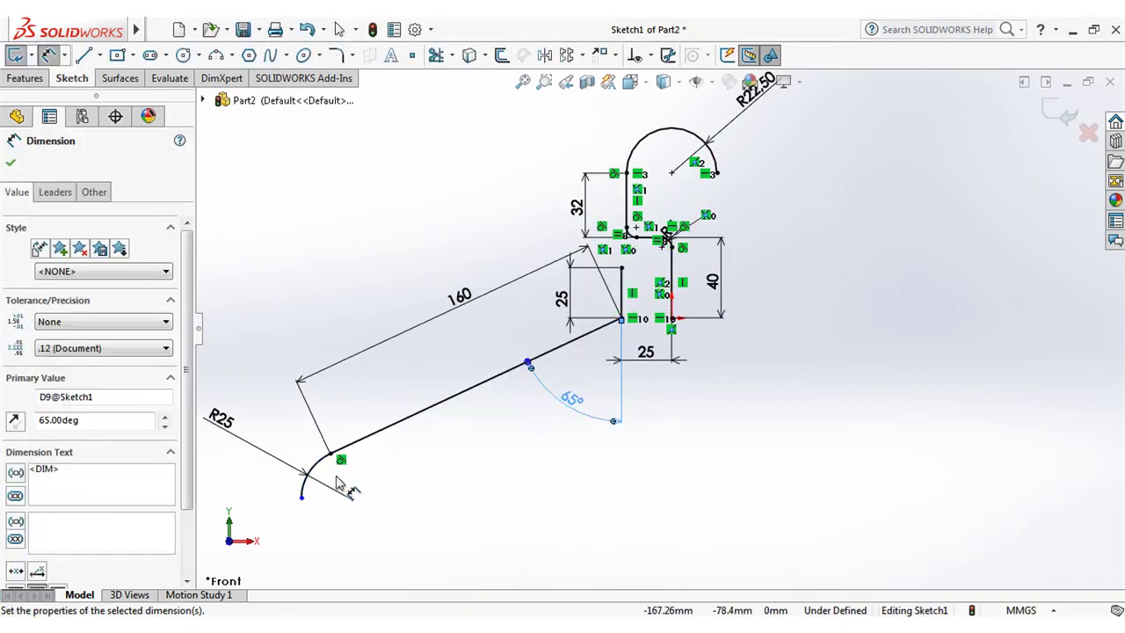
# Step: Dimension the distance between the two endpoints of the R25 arc to 20 mm
pyautogui.click(332, 456)
pyautogui.click(301, 497)
pyautogui.click(259, 420)
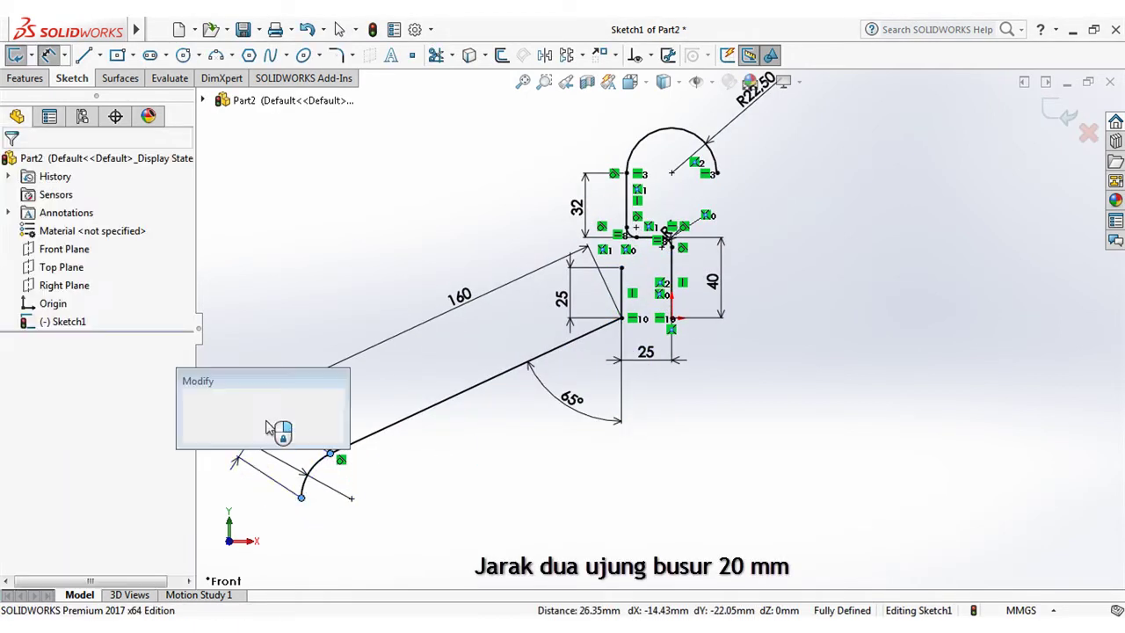
pyautogui.write('20')
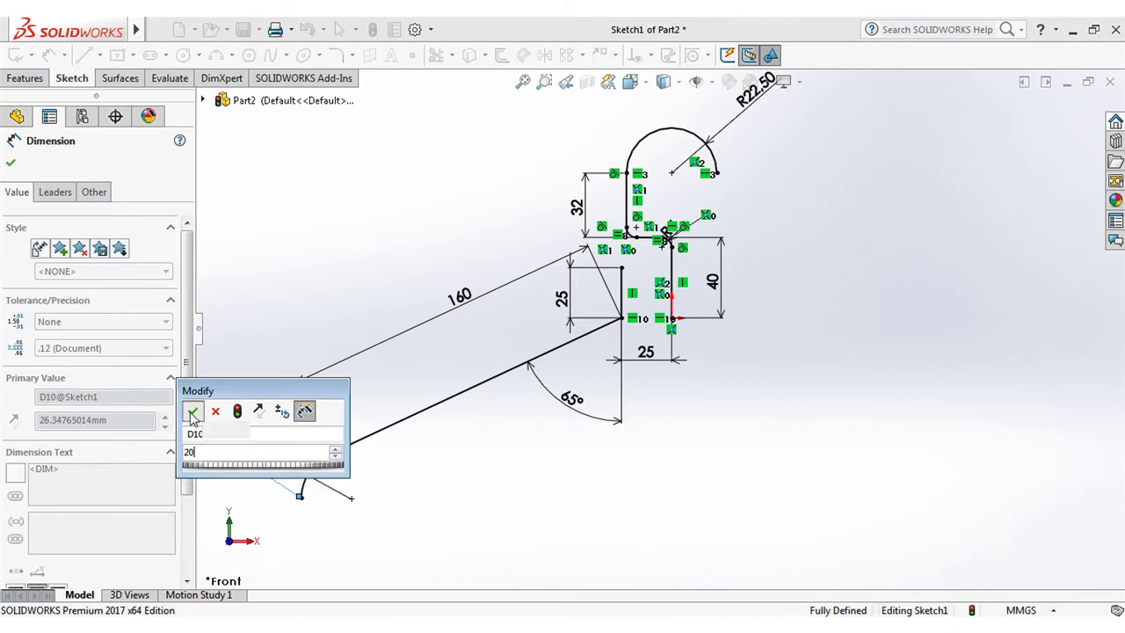
pyautogui.press('Return')
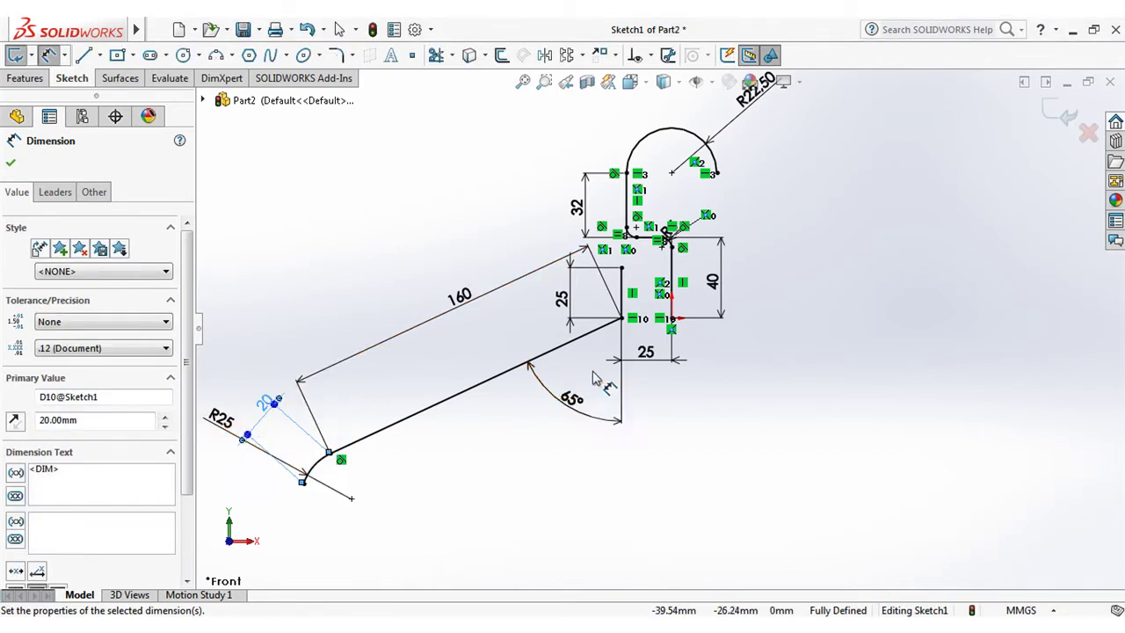
# Step: Sketch a horizontal midpoint line about 304 mm long below the origin, with a line about 16 mm long sloping up-left from its left end
pyautogui.click(84, 54)
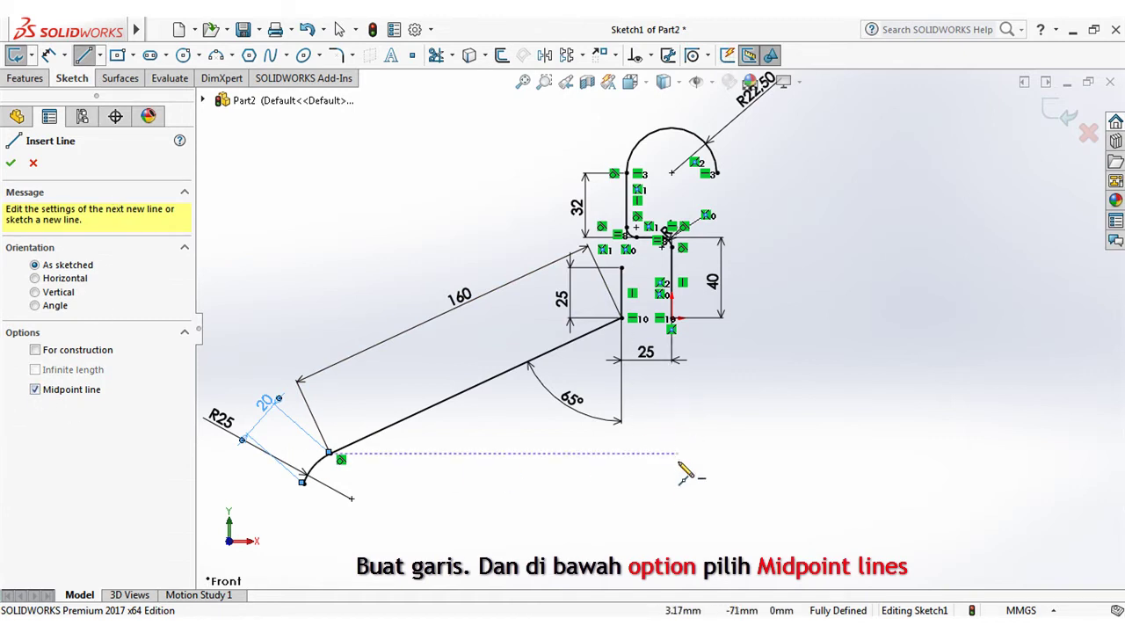
pyautogui.click(672, 511)
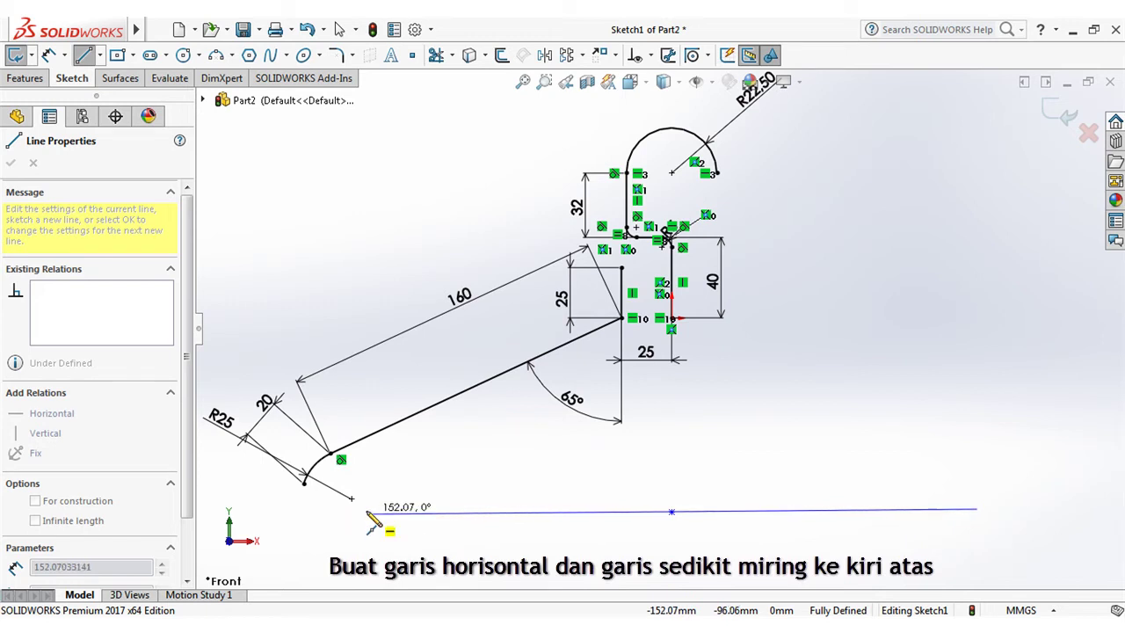
pyautogui.click(368, 511)
pyautogui.click(346, 489)
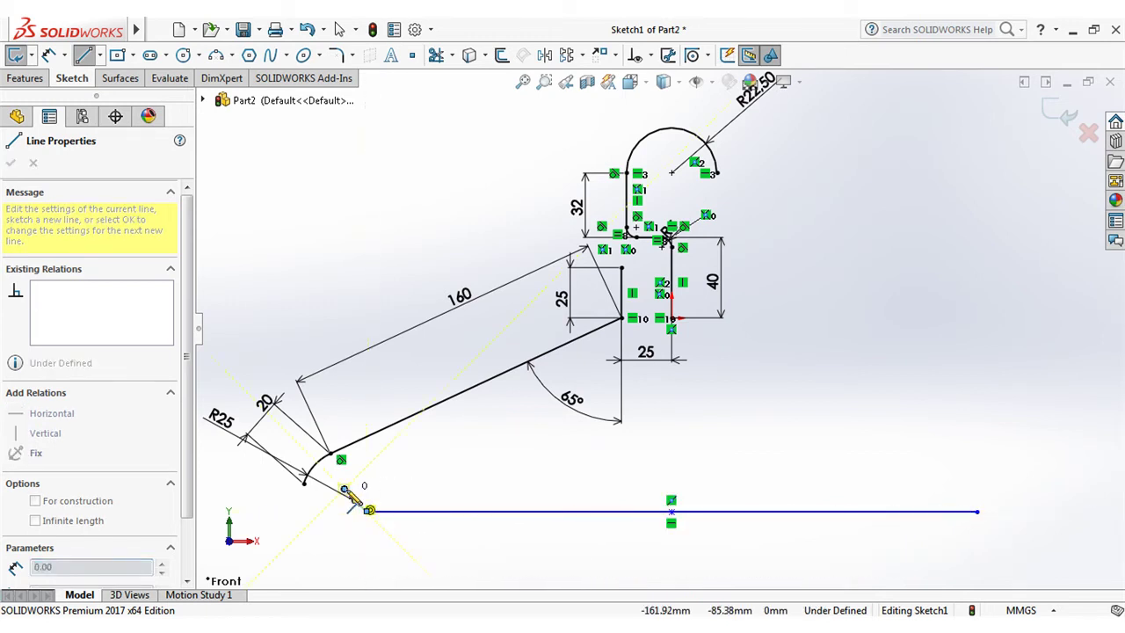
pyautogui.rightClick(420, 440)
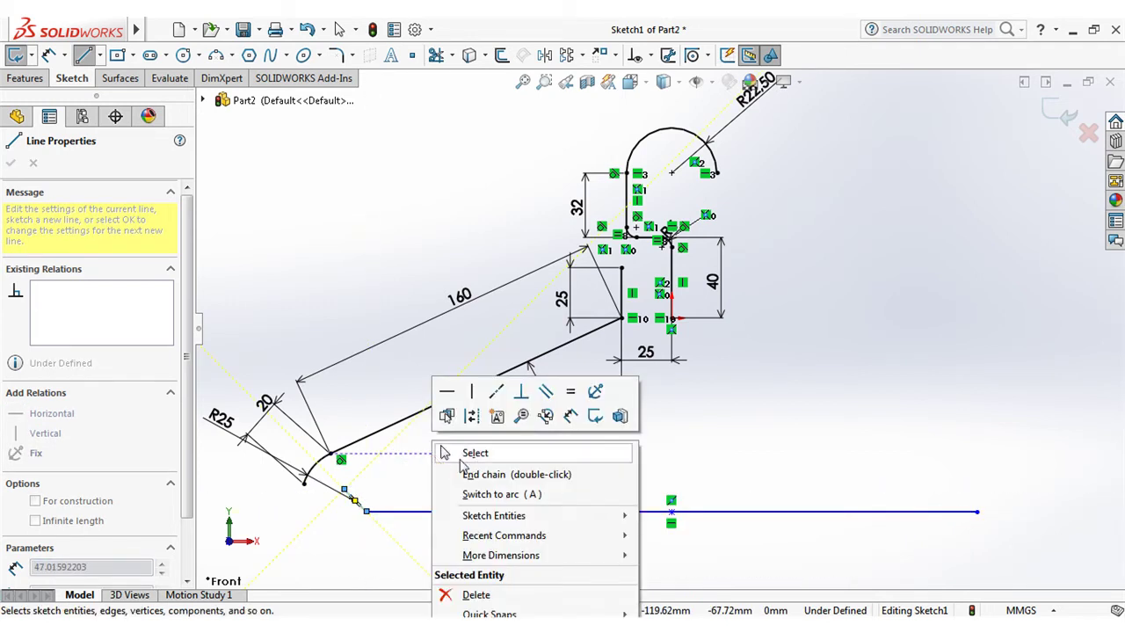
pyautogui.click(457, 453)
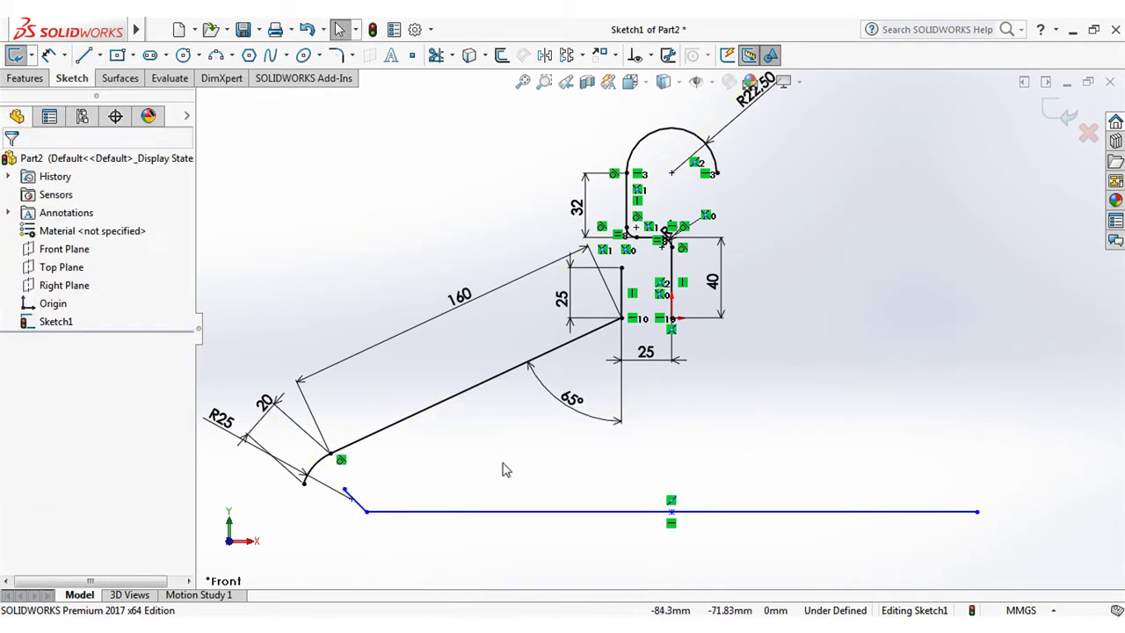
# Step: Add a vertical relation between the midpoint of the long horizontal line and the origin
pyautogui.click(643, 55)
pyautogui.click(667, 95)
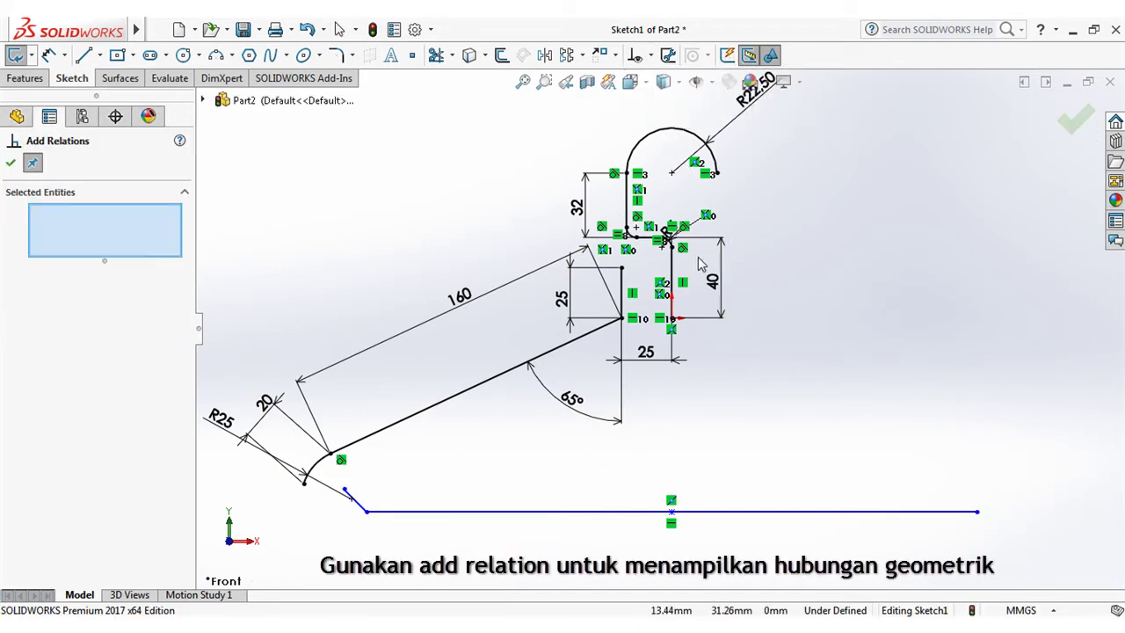
pyautogui.click(672, 512)
pyautogui.click(671, 319)
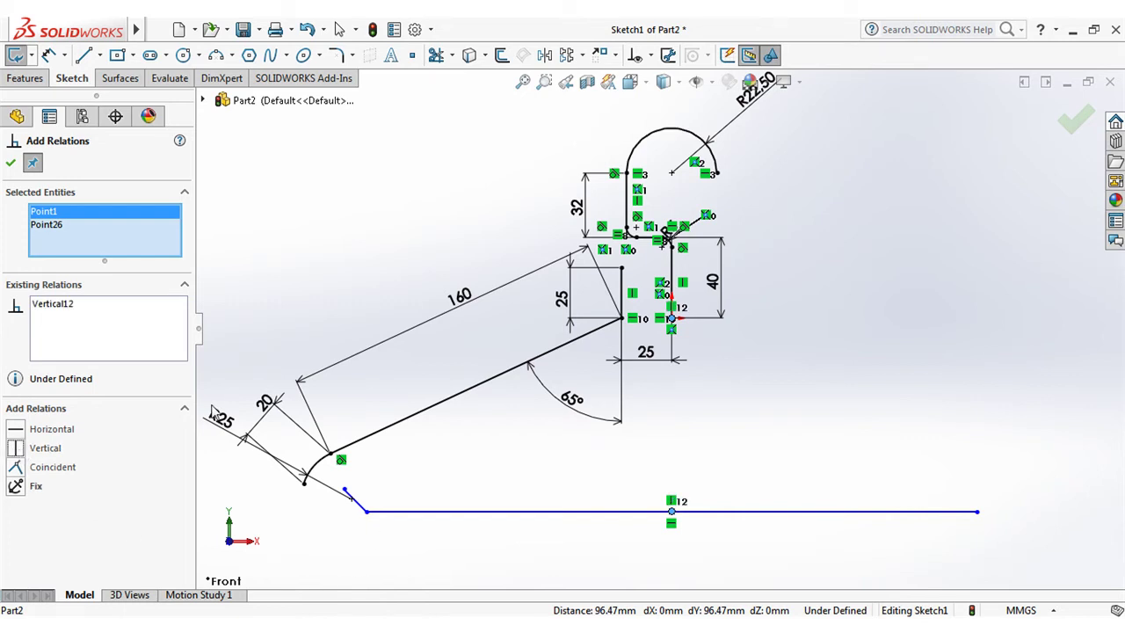
pyautogui.click(11, 162)
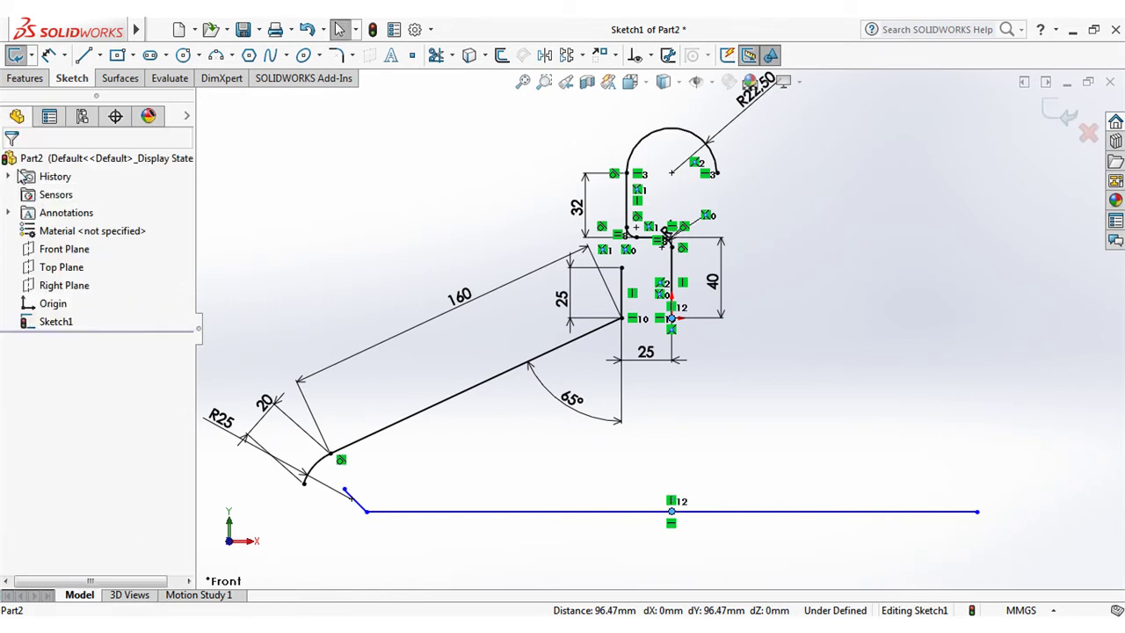
# Step: Set the vertical distance between the origin and the long horizontal line to 100 mm
pyautogui.click(50, 55)
pyautogui.click(745, 420)
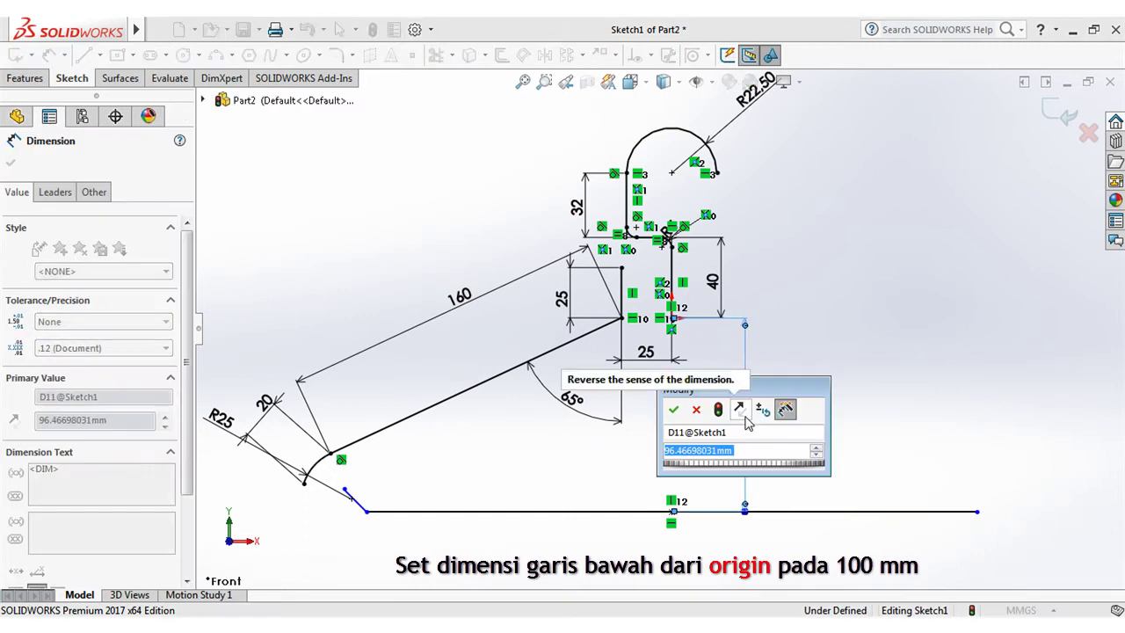
pyautogui.write('100')
pyautogui.press('Return')
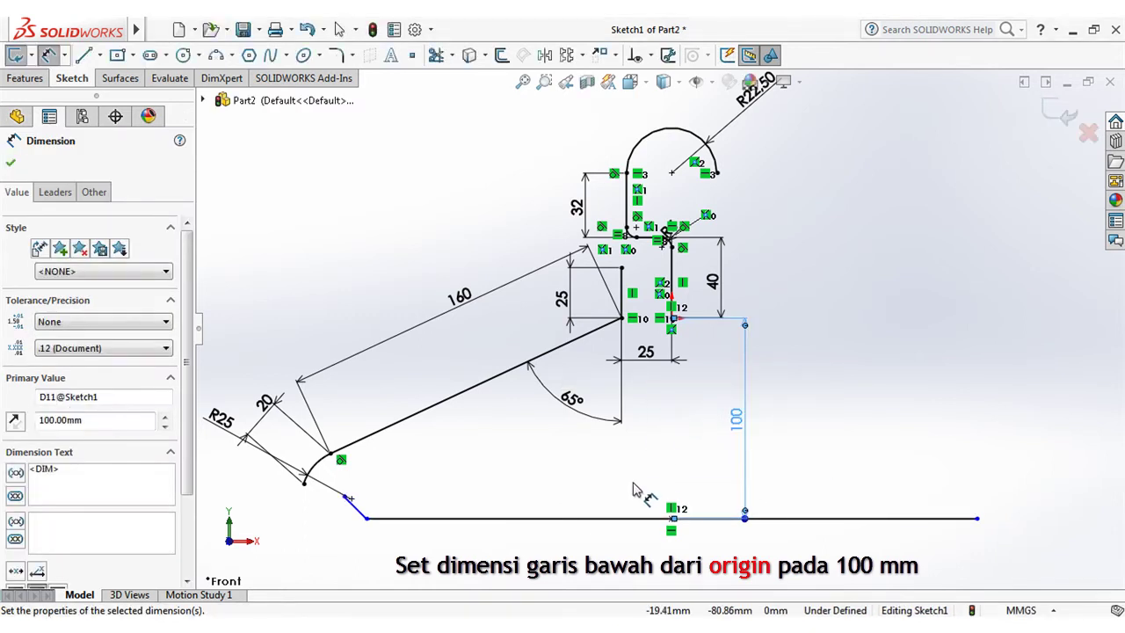
# Step: Dimension the length of the long horizontal line to 316 mm
pyautogui.click(644, 488)
pyautogui.click(647, 531)
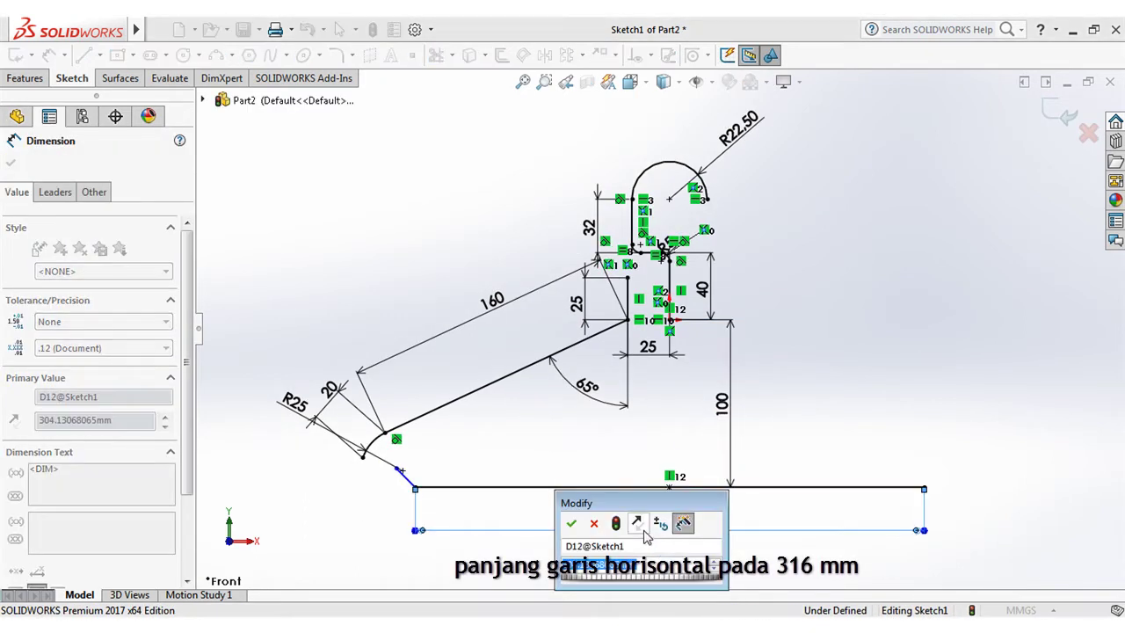
pyautogui.write('316')
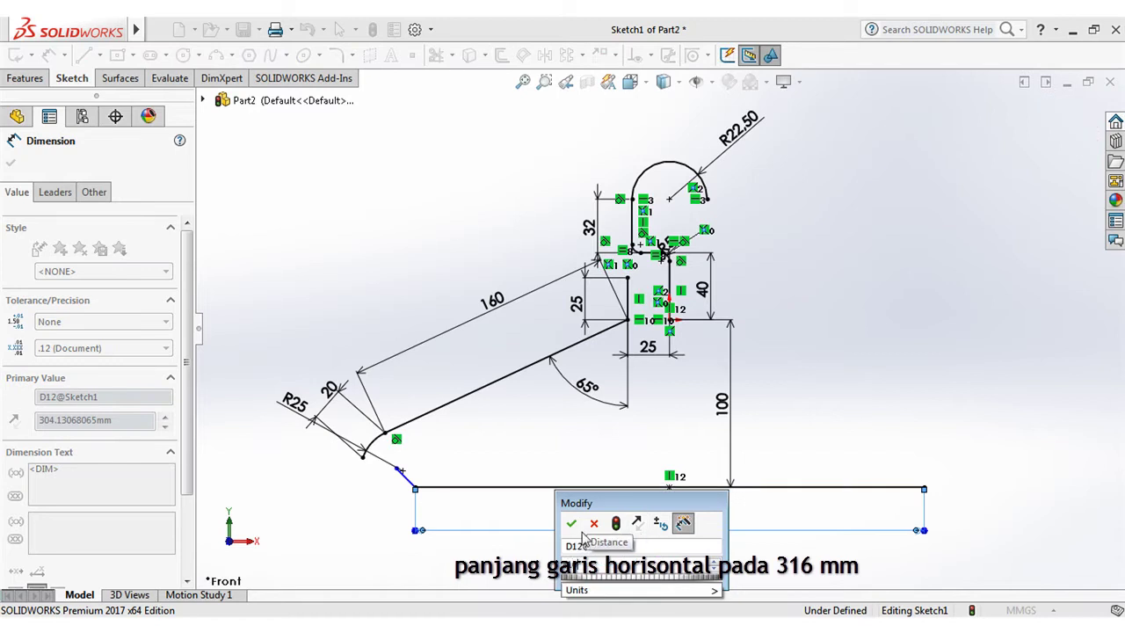
pyautogui.press('Return')
# Step: Dimension the angle between the short slanted line and the long horizontal line to 45 degrees
pyautogui.scroll(-5, 432, 495)
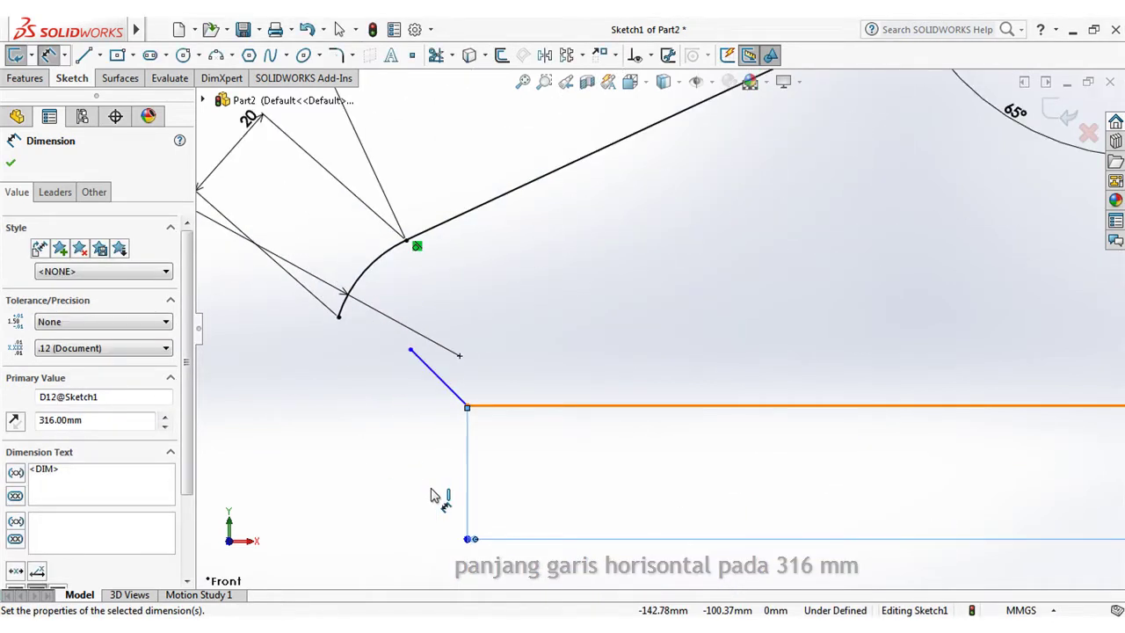
pyautogui.click(444, 391)
pyautogui.click(493, 405)
pyautogui.click(563, 461)
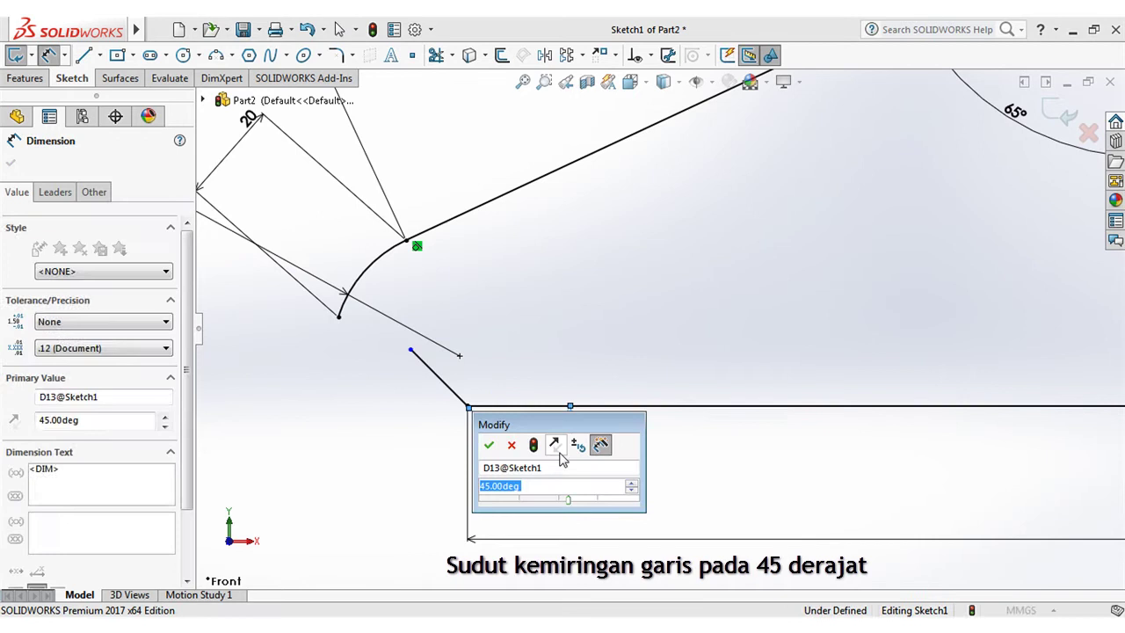
pyautogui.write('45')
pyautogui.click(490, 445)
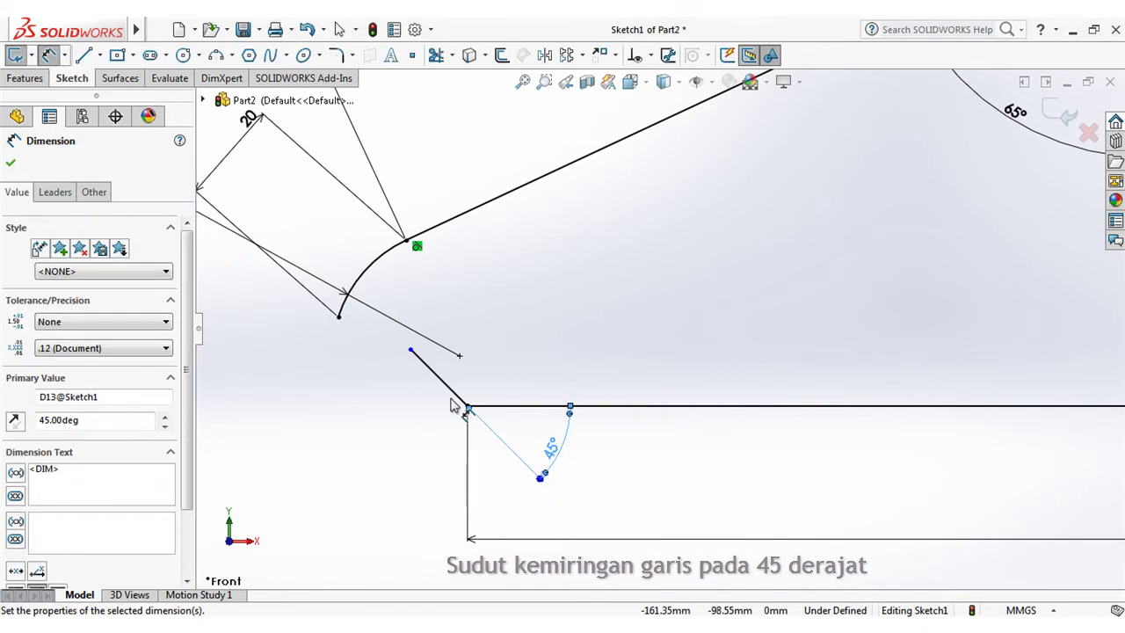
# Step: Set the length of the short slanted line to 10 mm and end dimensioning
pyautogui.click(450, 390)
pyautogui.click(413, 422)
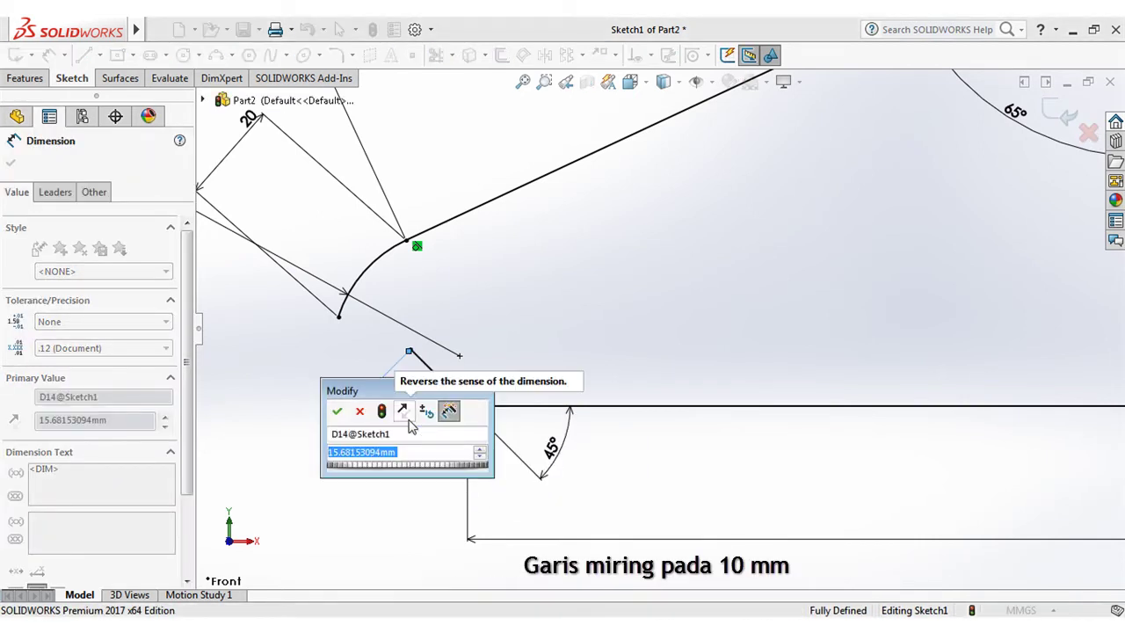
pyautogui.write('10')
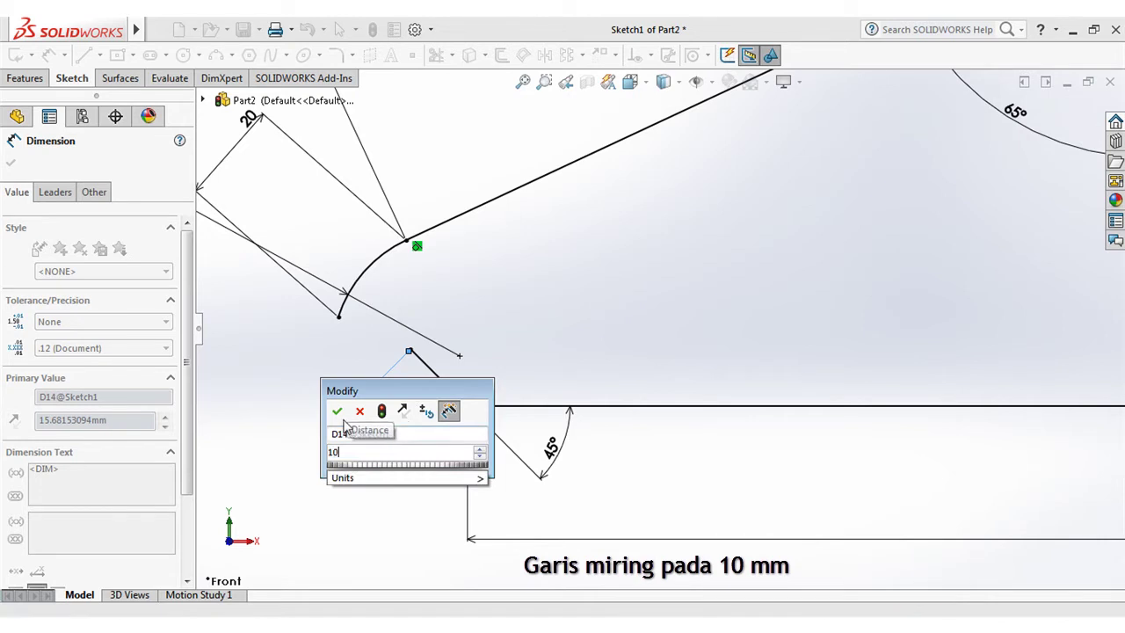
pyautogui.press('Return')
pyautogui.scroll(5, 603, 428)
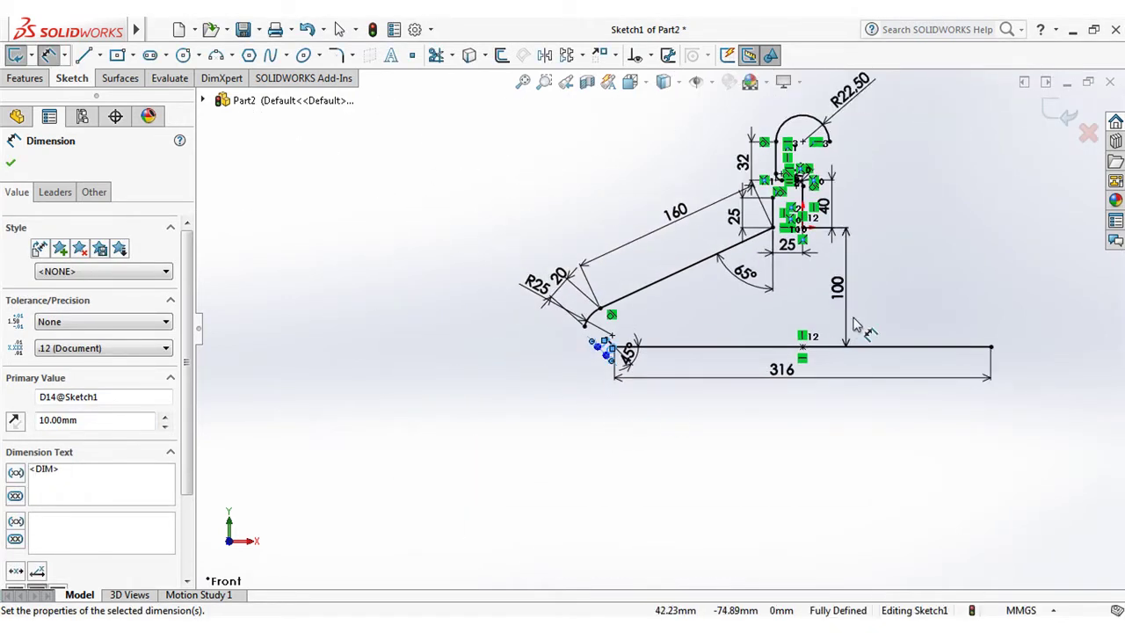
pyautogui.scroll(-3, 558, 310)
pyautogui.rightClick(291, 163)
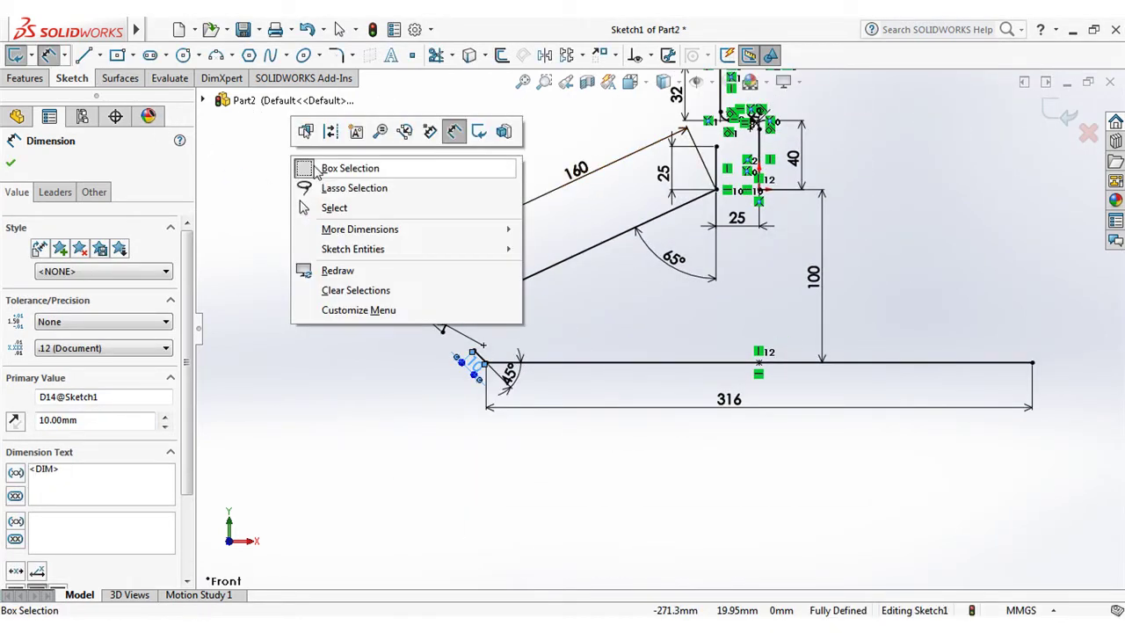
pyautogui.click(326, 209)
# Step: Sketch a vertical line from the 160 mm sloping line down to the long horizontal line, near their left ends
pyautogui.press('l')
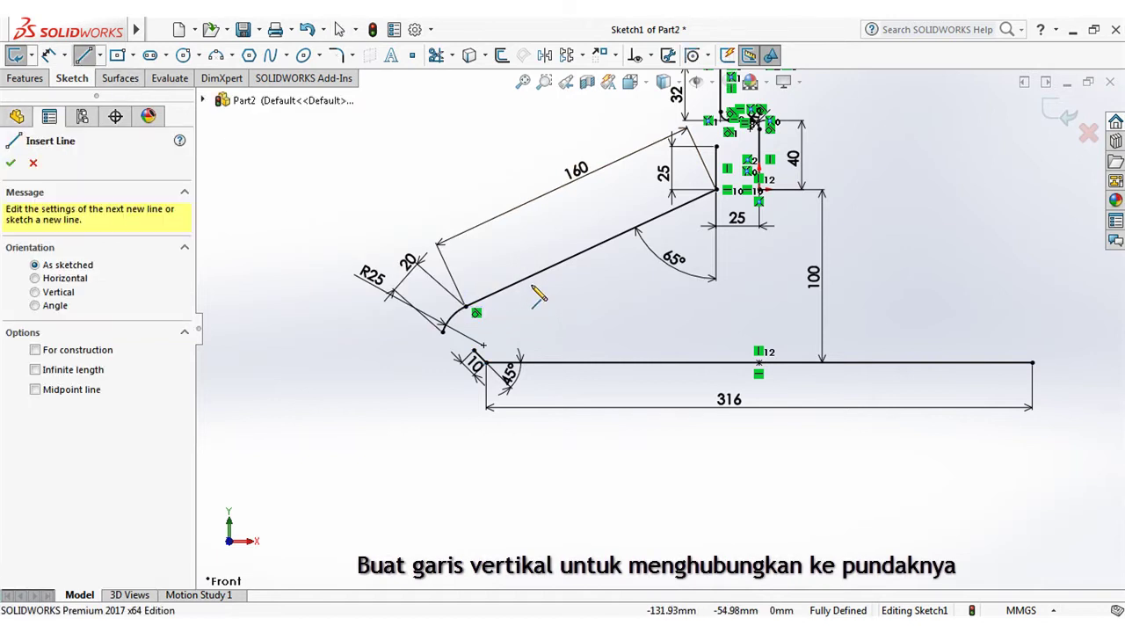
pyautogui.click(523, 279)
pyautogui.click(524, 352)
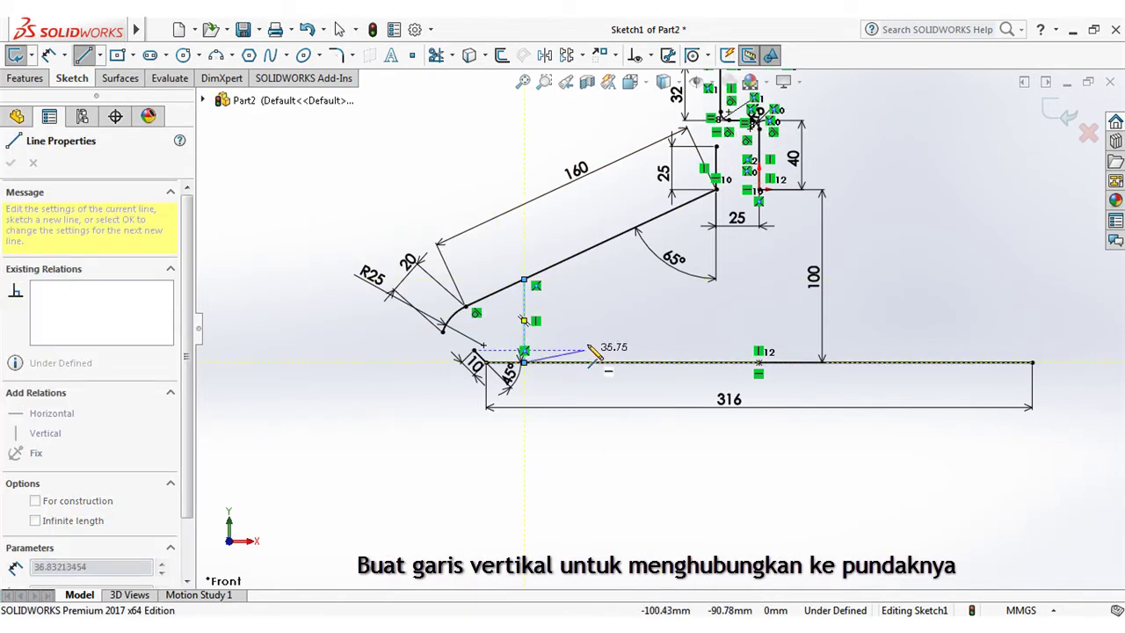
pyautogui.rightClick(591, 330)
pyautogui.click(628, 345)
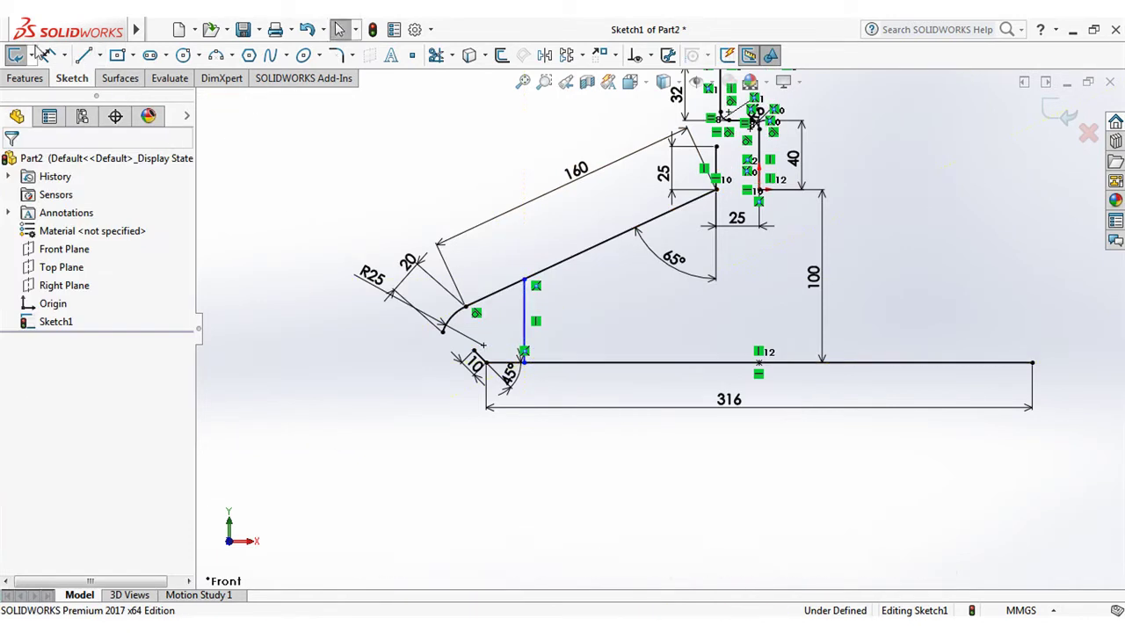
# Step: Set the horizontal distance between the connecting vertical line and the origin to 145 mm
pyautogui.click(527, 327)
pyautogui.click(761, 192)
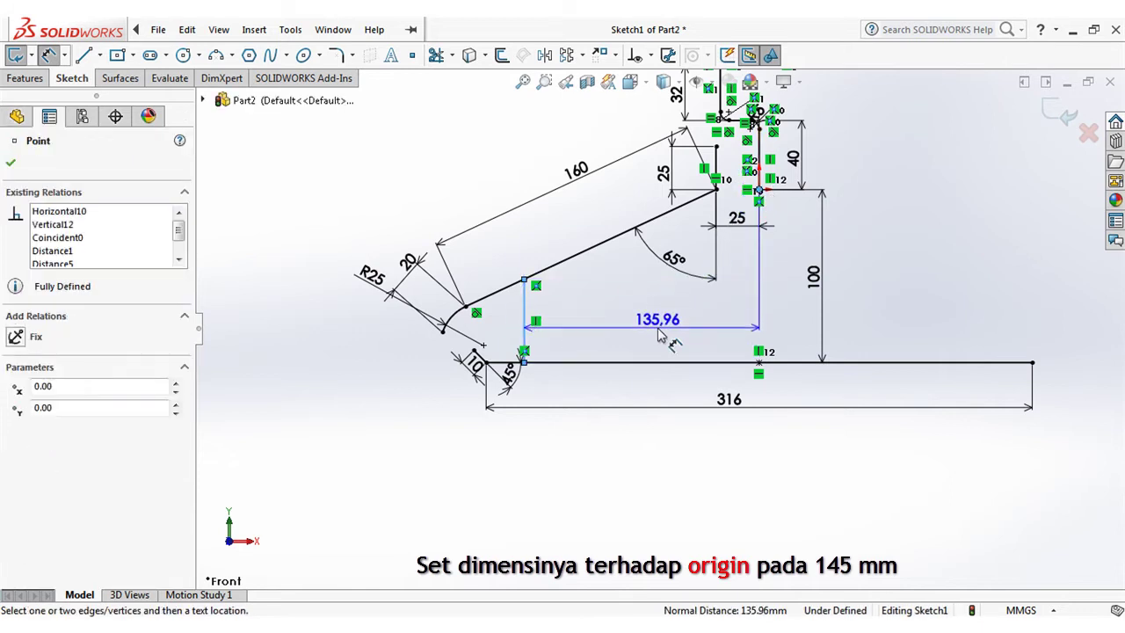
pyautogui.click(665, 332)
pyautogui.write('145')
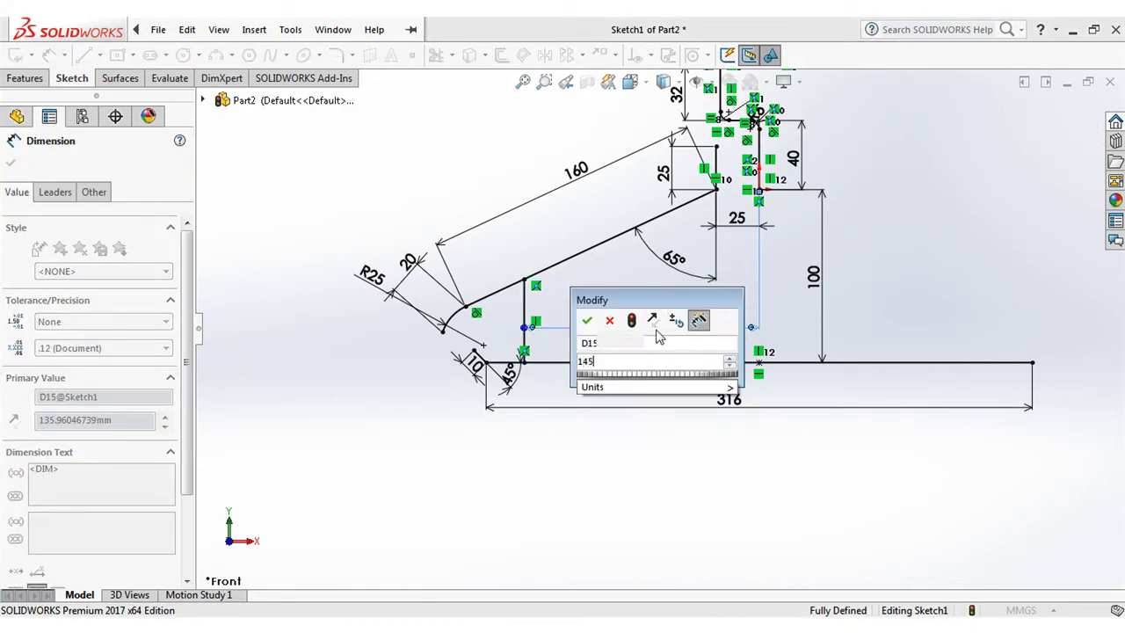
pyautogui.click(589, 325)
pyautogui.rightClick(592, 325)
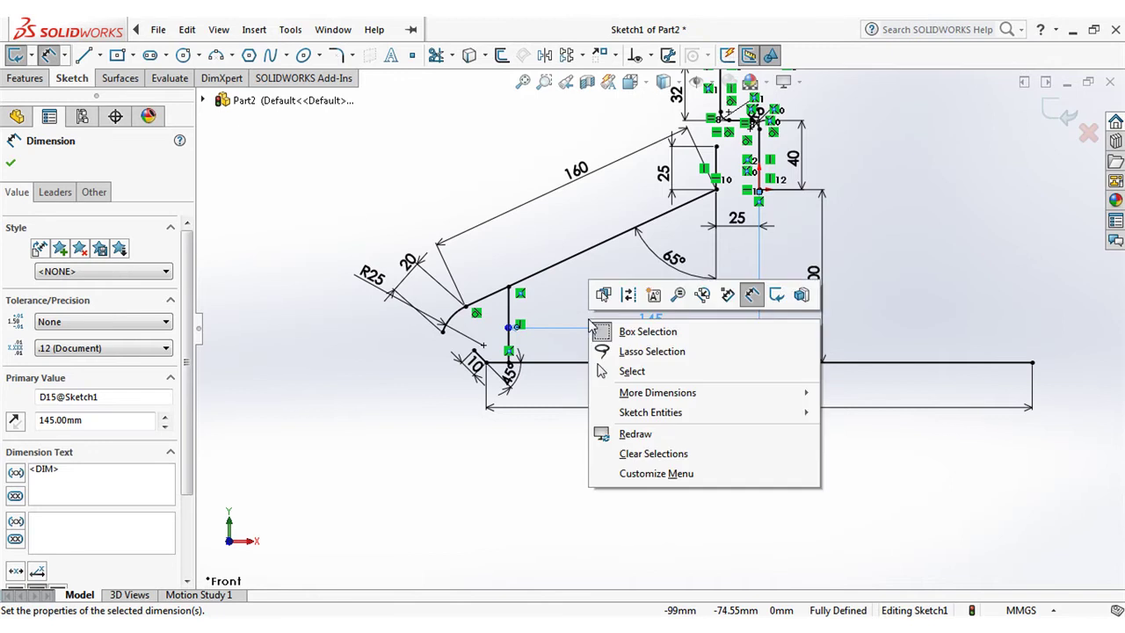
# Step: Mirror the neck line, sloping shoulder line, end arc, connecting vertical line and short slanted line about the hook's central vertical line
pyautogui.click(631, 373)
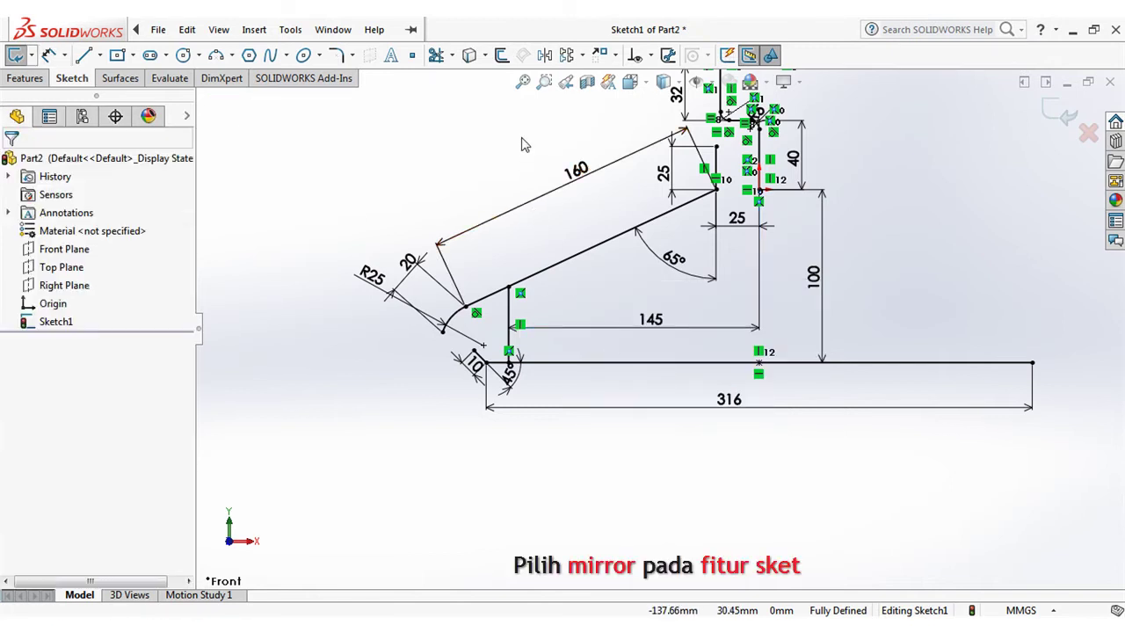
pyautogui.click(545, 54)
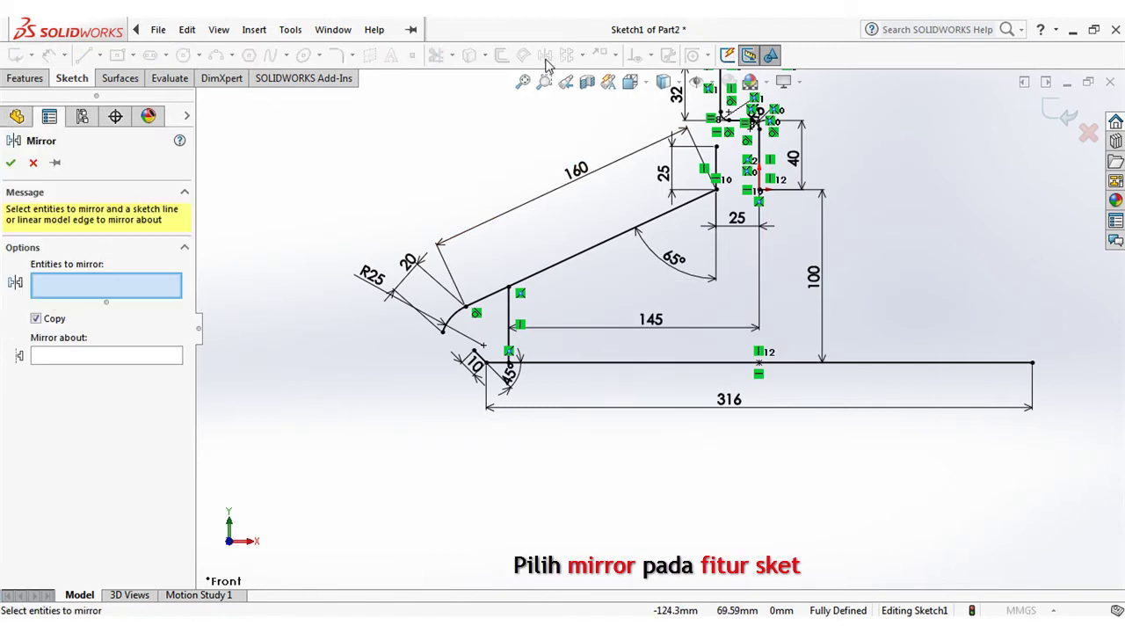
pyautogui.scroll(-2, 704, 207)
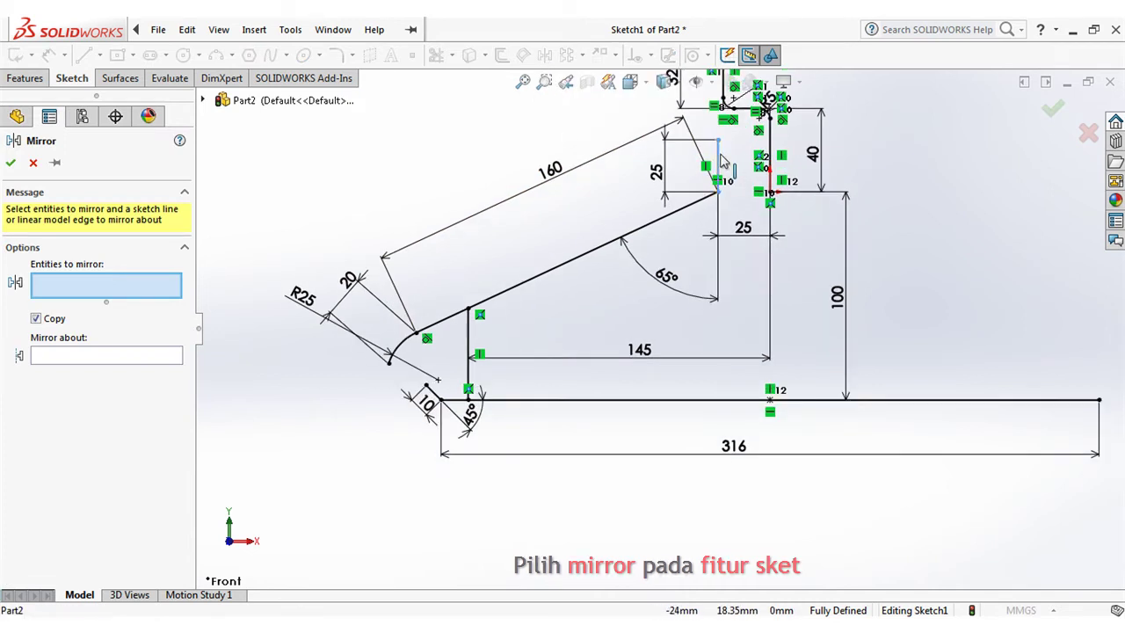
pyautogui.click(717, 164)
pyautogui.click(493, 297)
pyautogui.click(402, 351)
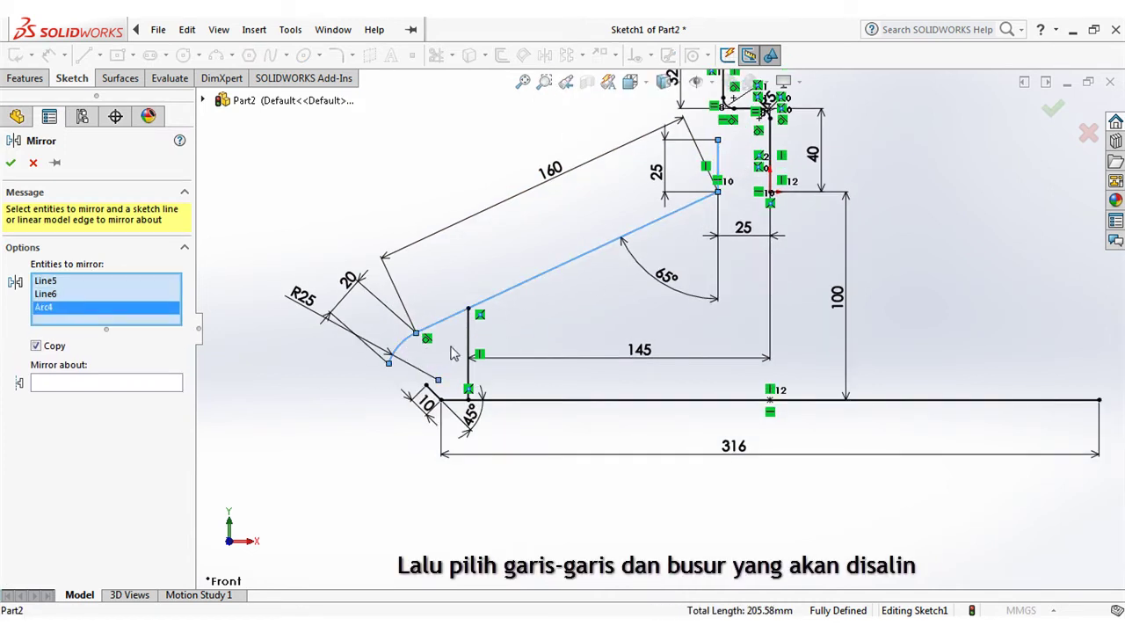
pyautogui.click(469, 348)
pyautogui.click(433, 392)
pyautogui.click(141, 409)
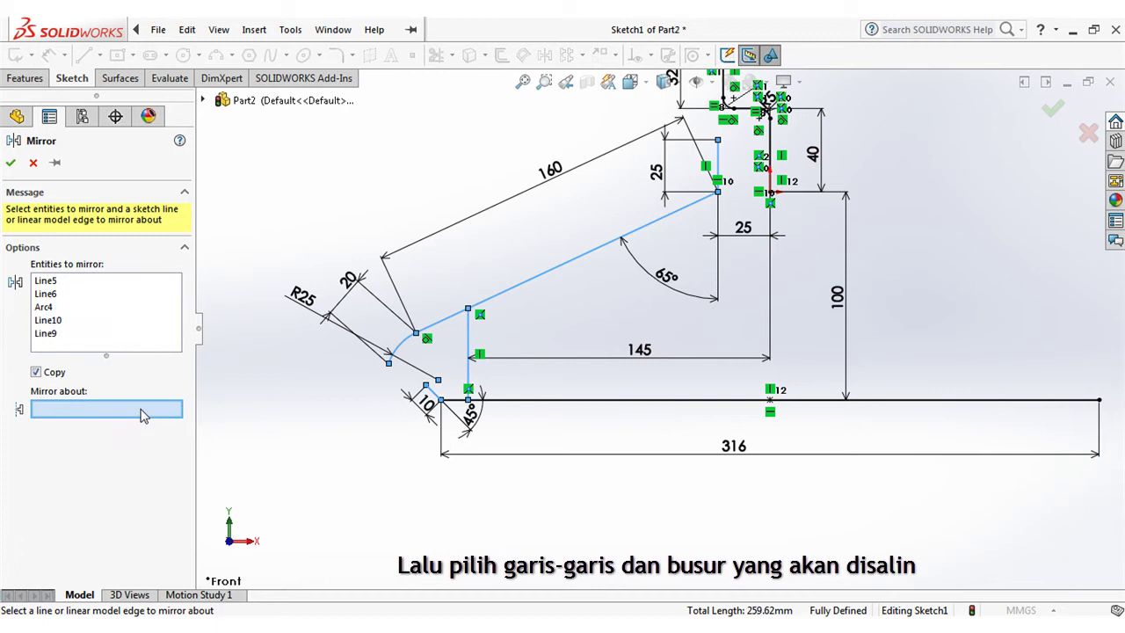
pyautogui.click(770, 147)
pyautogui.scroll(2, 772, 146)
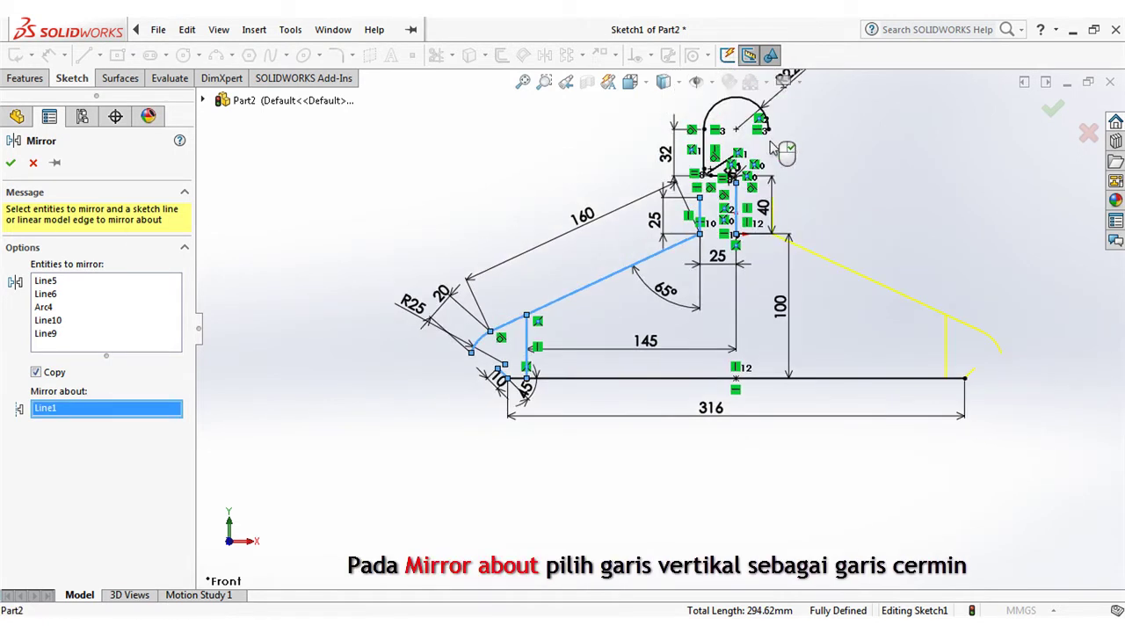
pyautogui.click(10, 163)
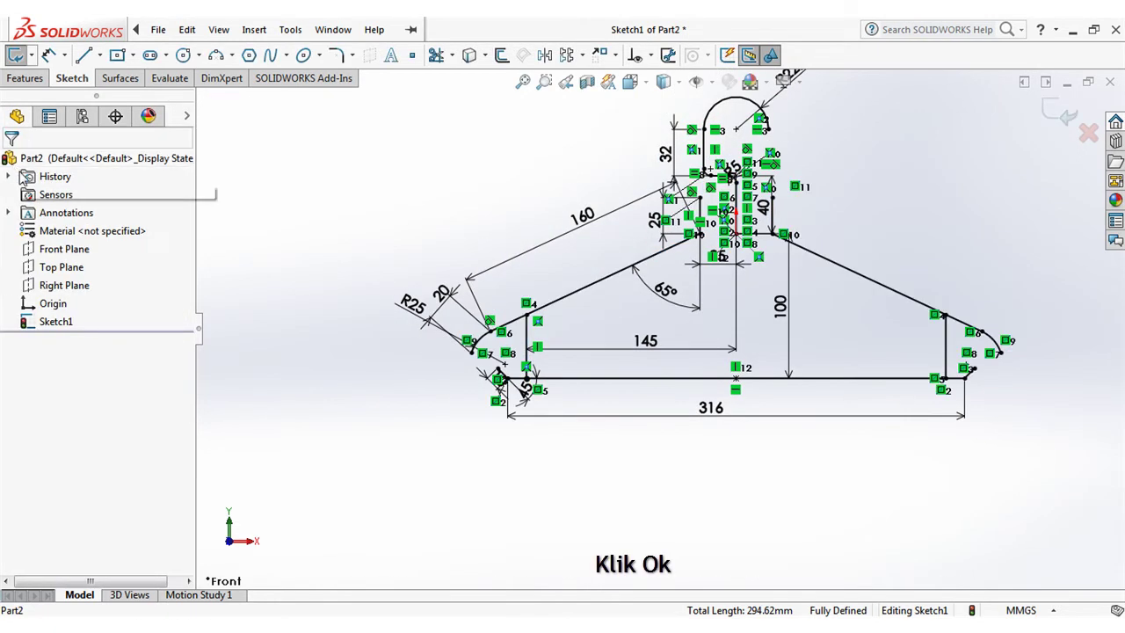
# Step: Apply 5 mm sketch fillets to both corners where the short vertical neck lines meet the sloping shoulder lines
pyautogui.click(337, 55)
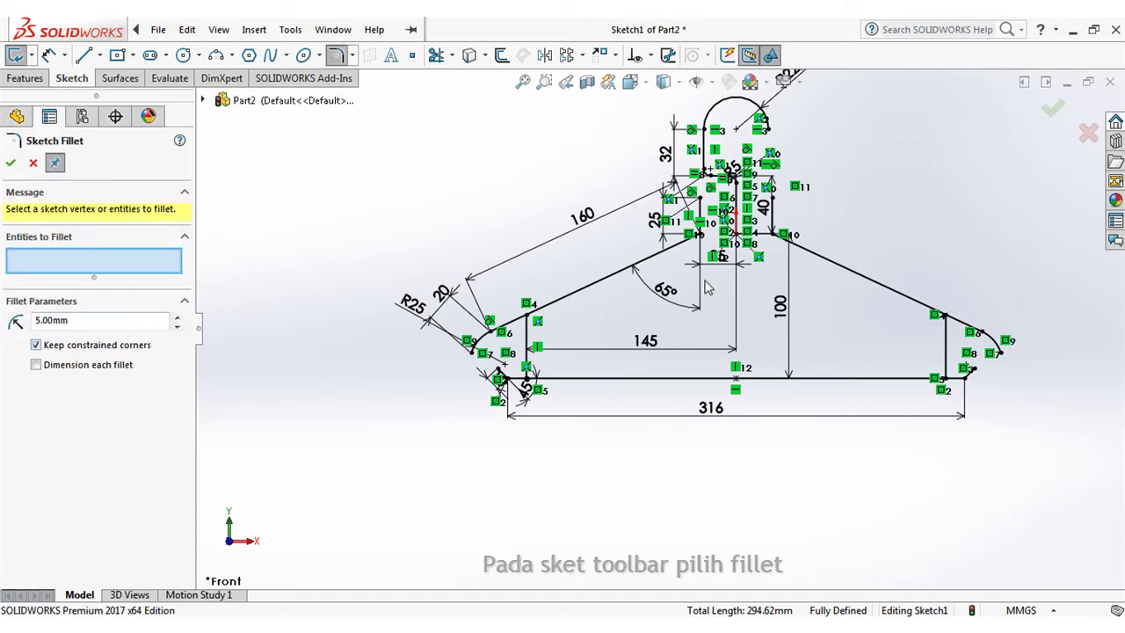
pyautogui.scroll(-5, 729, 237)
pyautogui.click(658, 229)
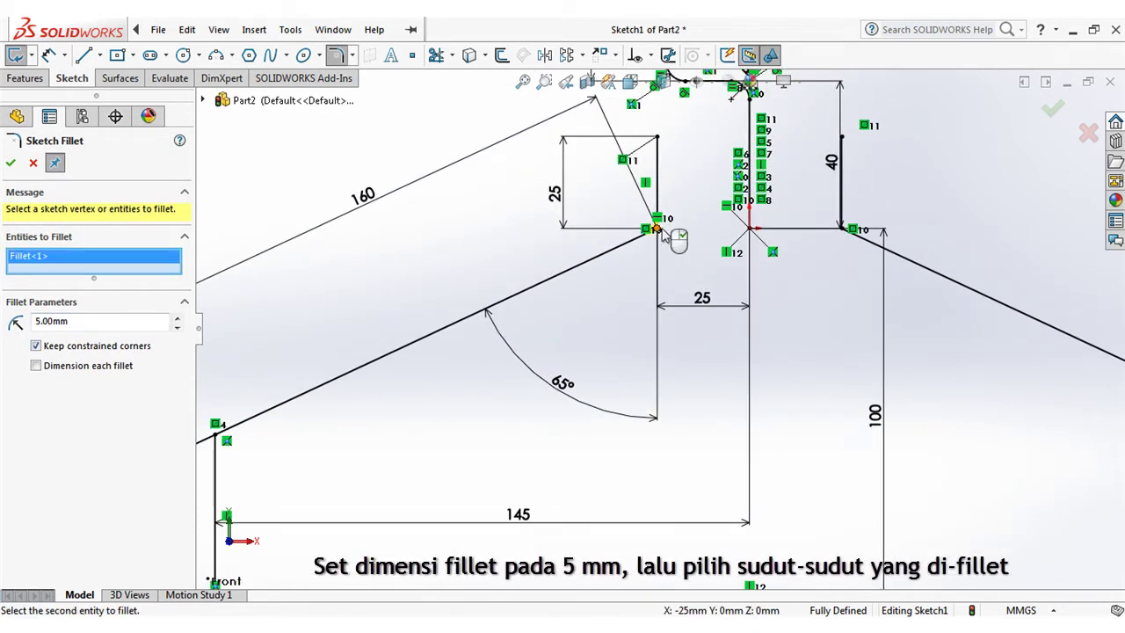
pyautogui.click(841, 230)
# Step: Add 5 mm fillets where both short slanted lines meet the bottom bar, accepting removal of the affected relations, and finish filleting
pyautogui.scroll(5, 849, 238)
pyautogui.scroll(-5, 466, 457)
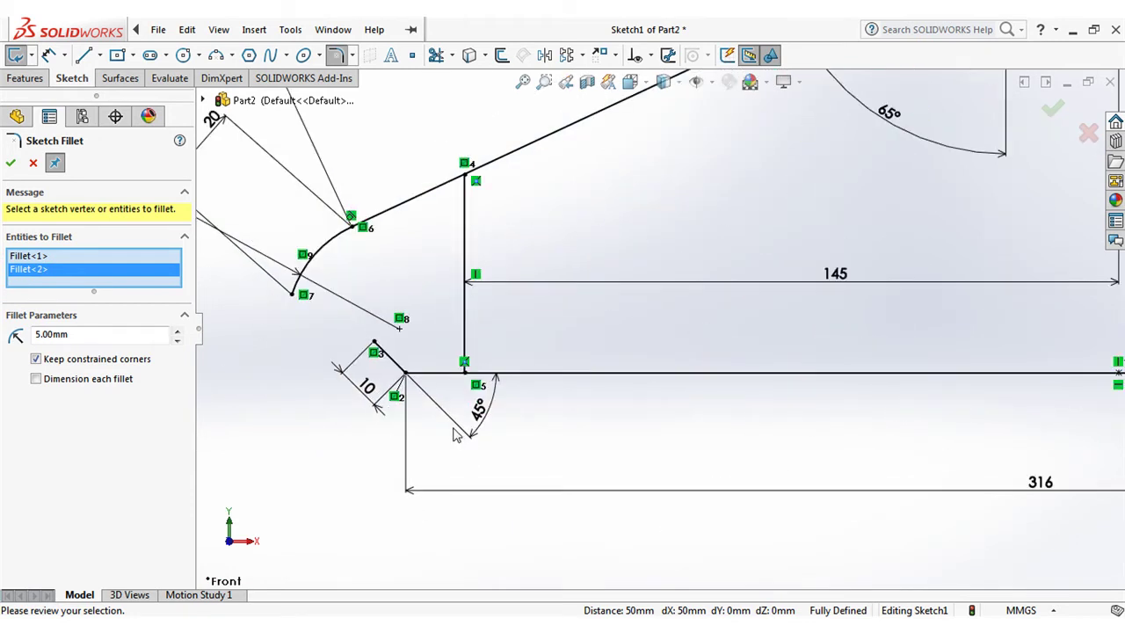
pyautogui.click(406, 374)
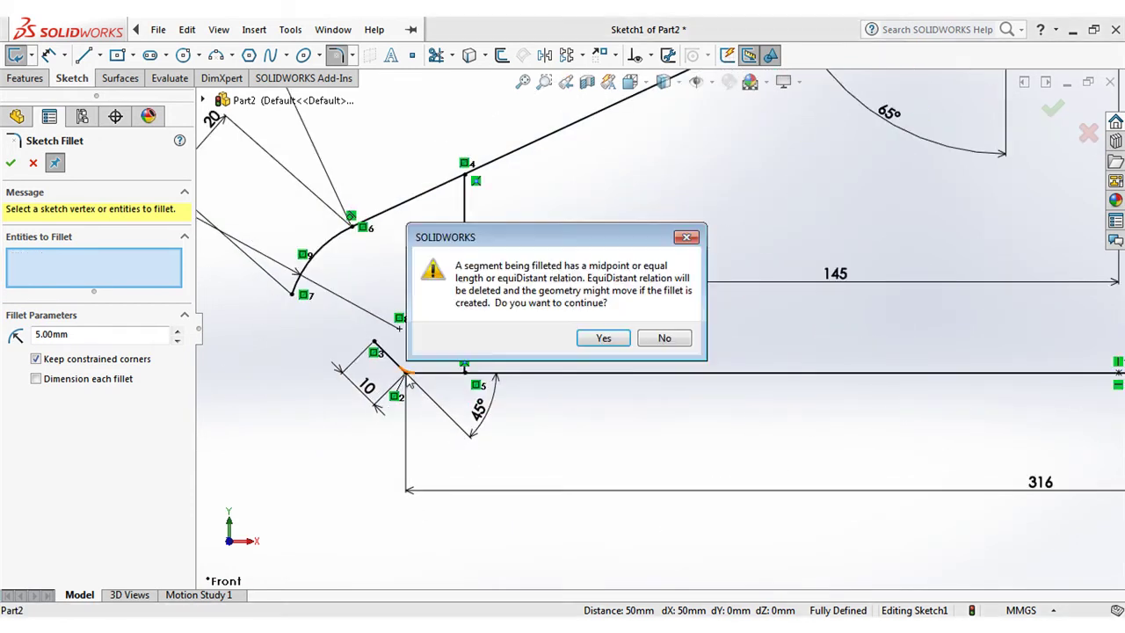
pyautogui.click(603, 339)
pyautogui.scroll(5, 607, 349)
pyautogui.scroll(-5, 1055, 344)
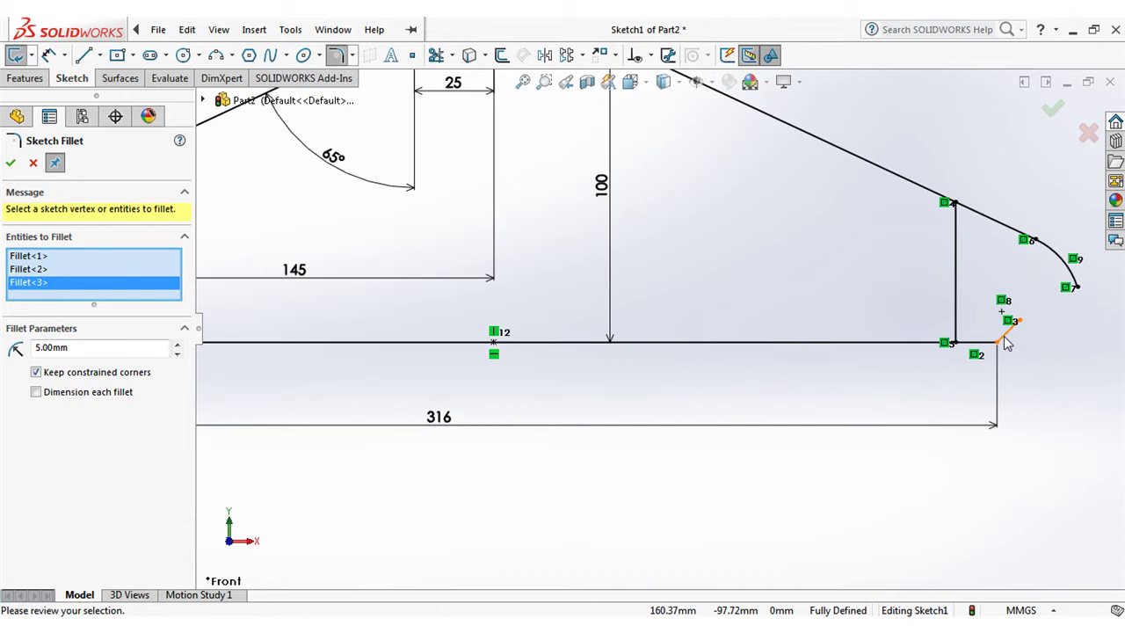
pyautogui.click(999, 348)
pyautogui.click(603, 339)
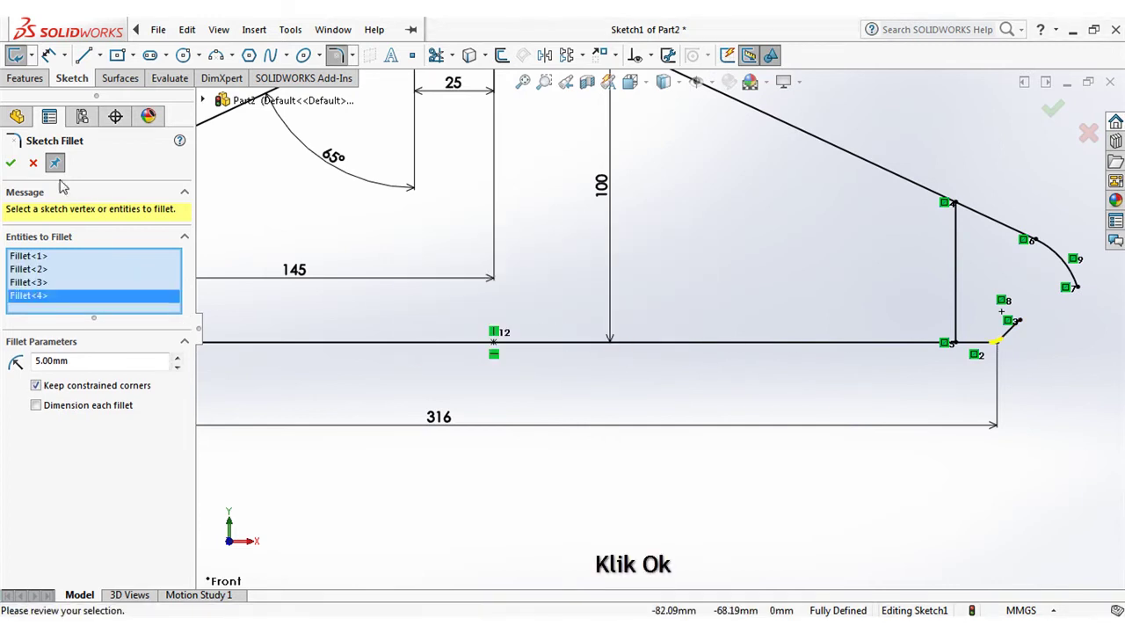
pyautogui.click(11, 164)
pyautogui.scroll(4, 422, 297)
pyautogui.press('Escape')
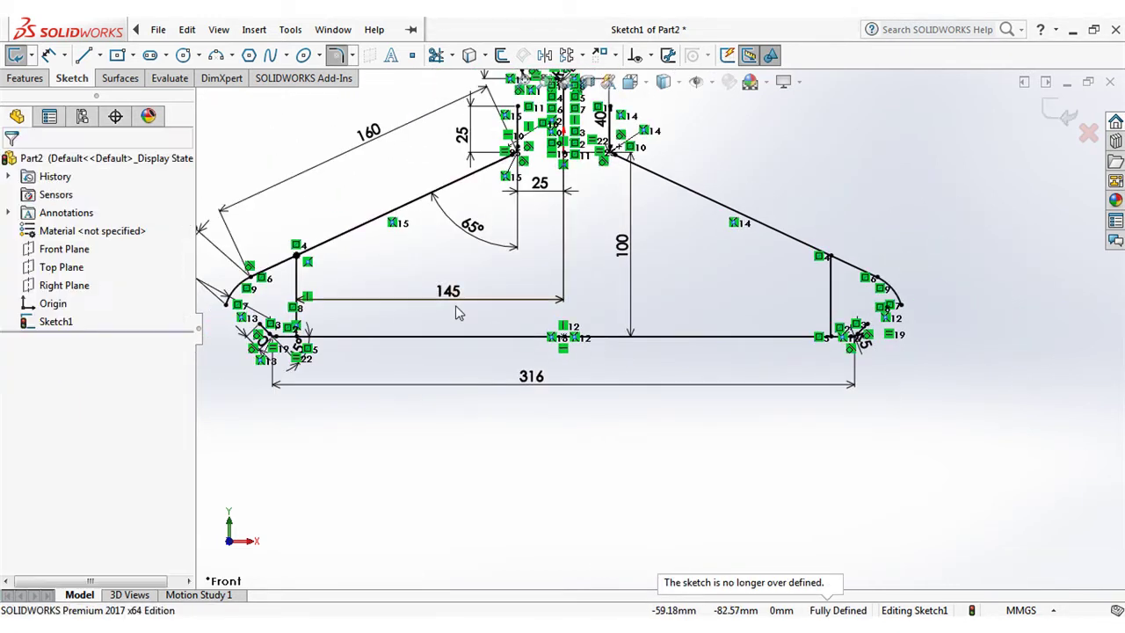
# Step: Sketch a horizontal line between the two vertical neck lines, about 6 mm above the origin
pyautogui.scroll(1, 701, 313)
pyautogui.scroll(-10, 422, 194)
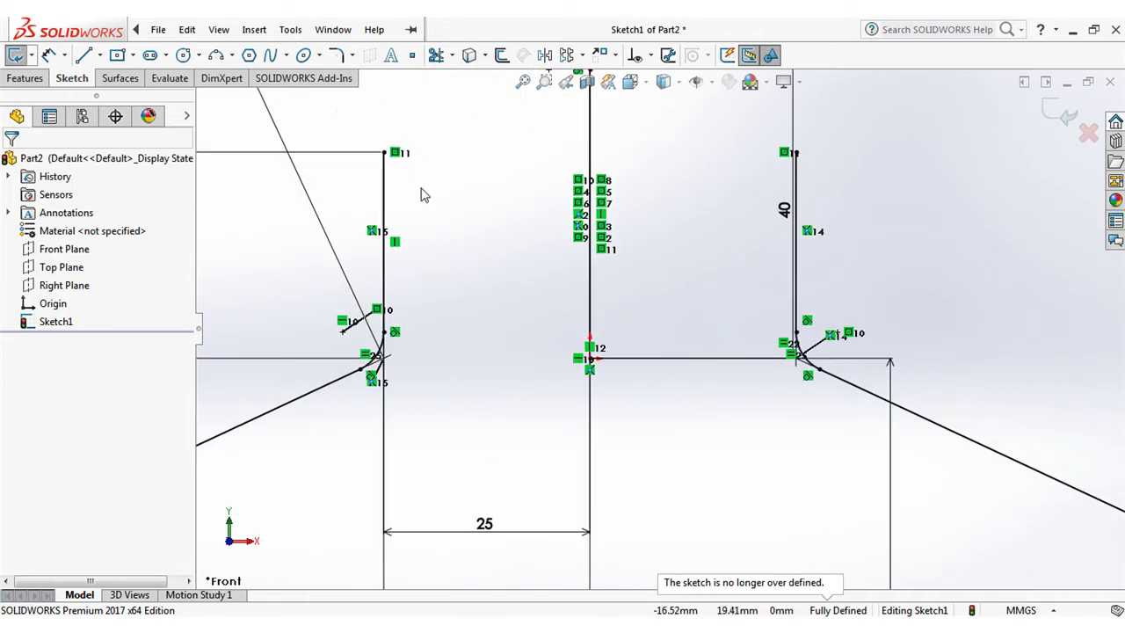
pyautogui.press('l')
pyautogui.click(384, 308)
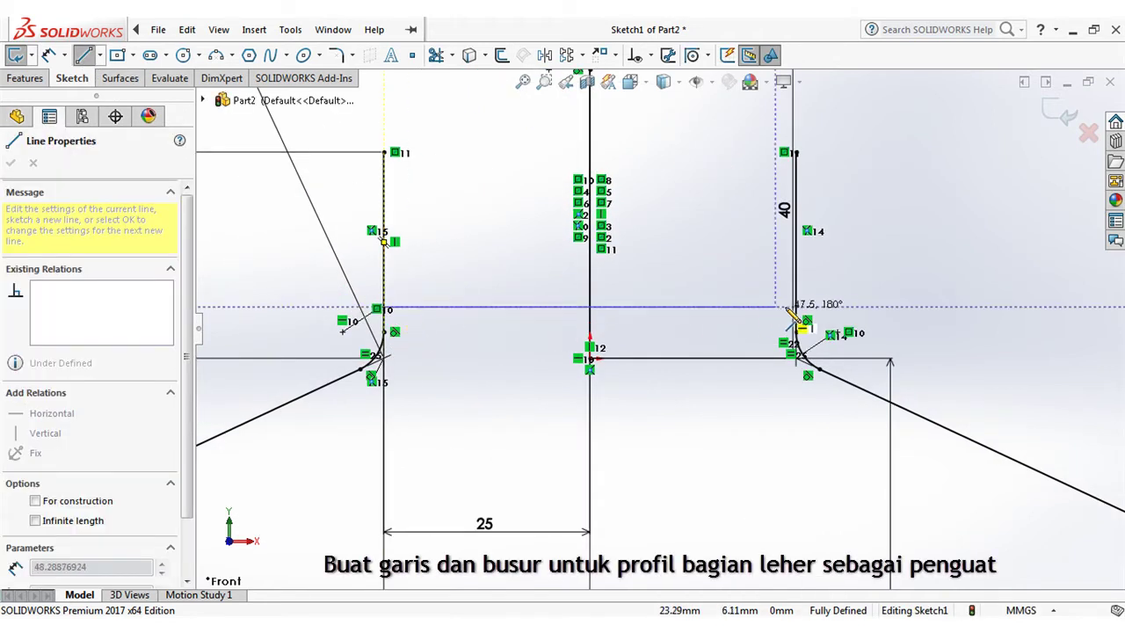
pyautogui.click(800, 308)
pyautogui.press('Escape')
# Step: Draw a downward-curving three-point arc with a radius of about 49 mm between the vertical neck lines, near their upper ends
pyautogui.click(217, 54)
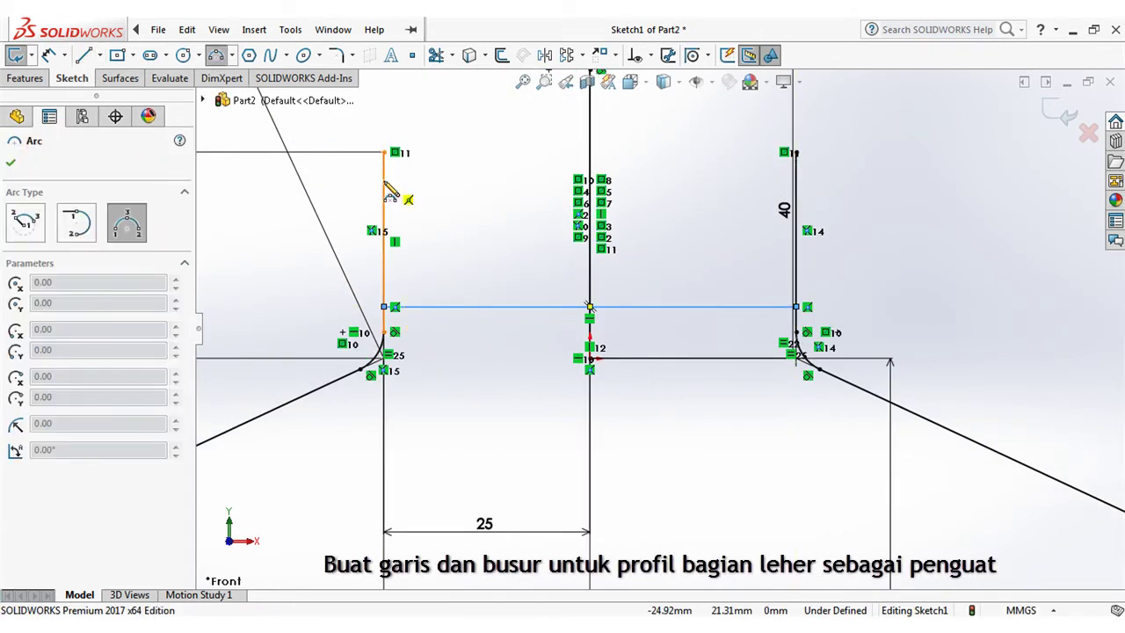
pyautogui.click(384, 183)
pyautogui.click(796, 180)
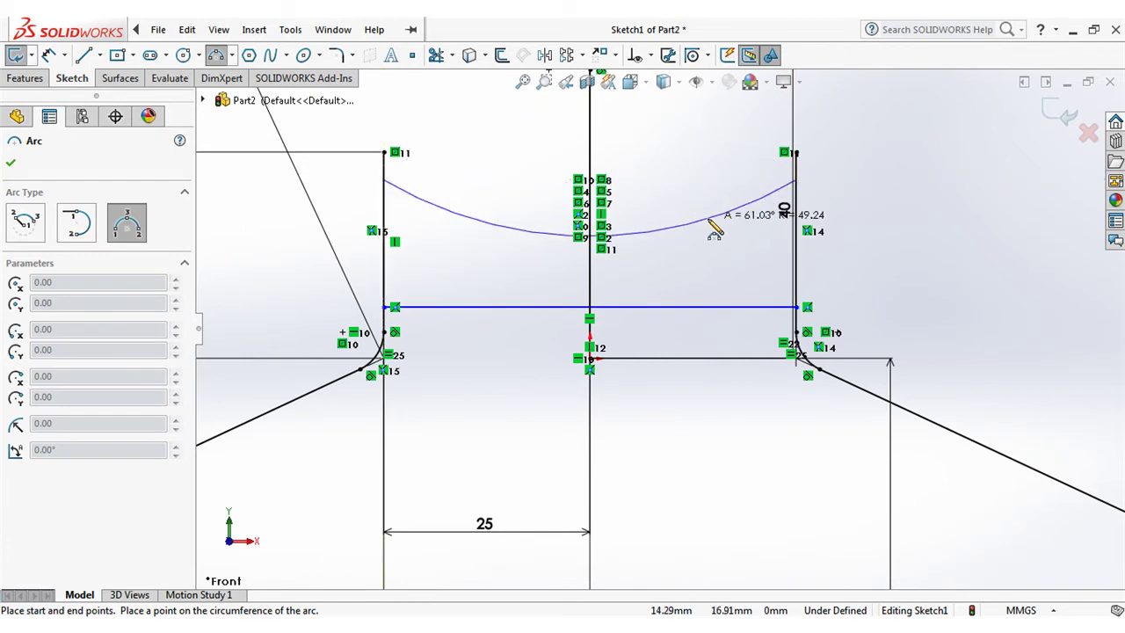
pyautogui.rightClick(493, 152)
pyautogui.click(514, 150)
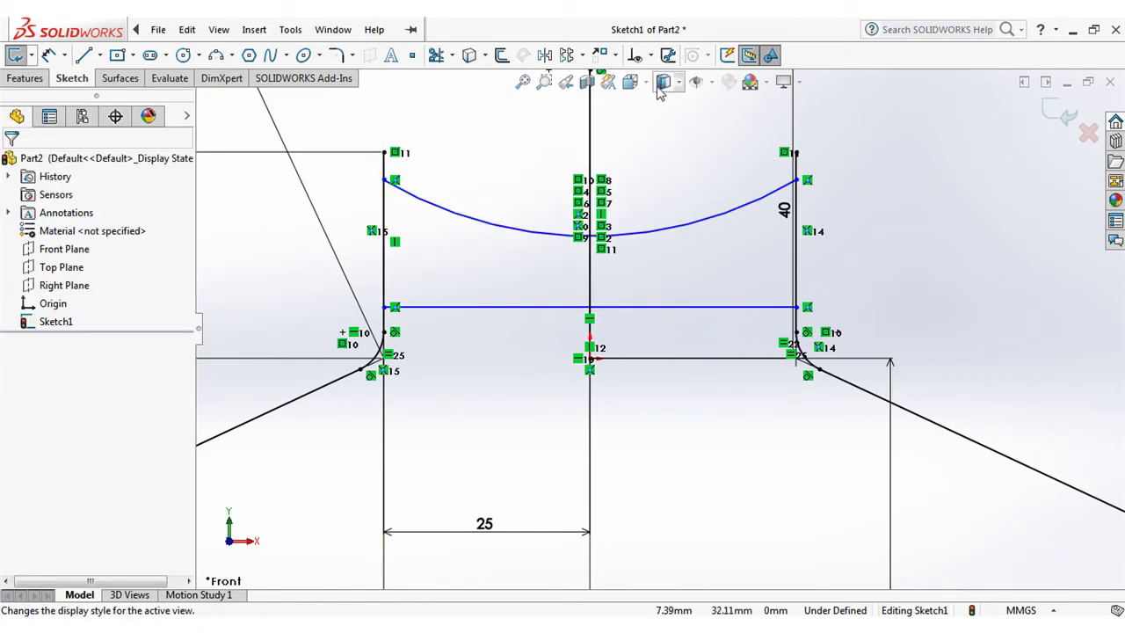
# Step: Add a horizontal relation between the two end points of the neck arc
pyautogui.click(644, 55)
pyautogui.click(679, 95)
pyautogui.click(385, 181)
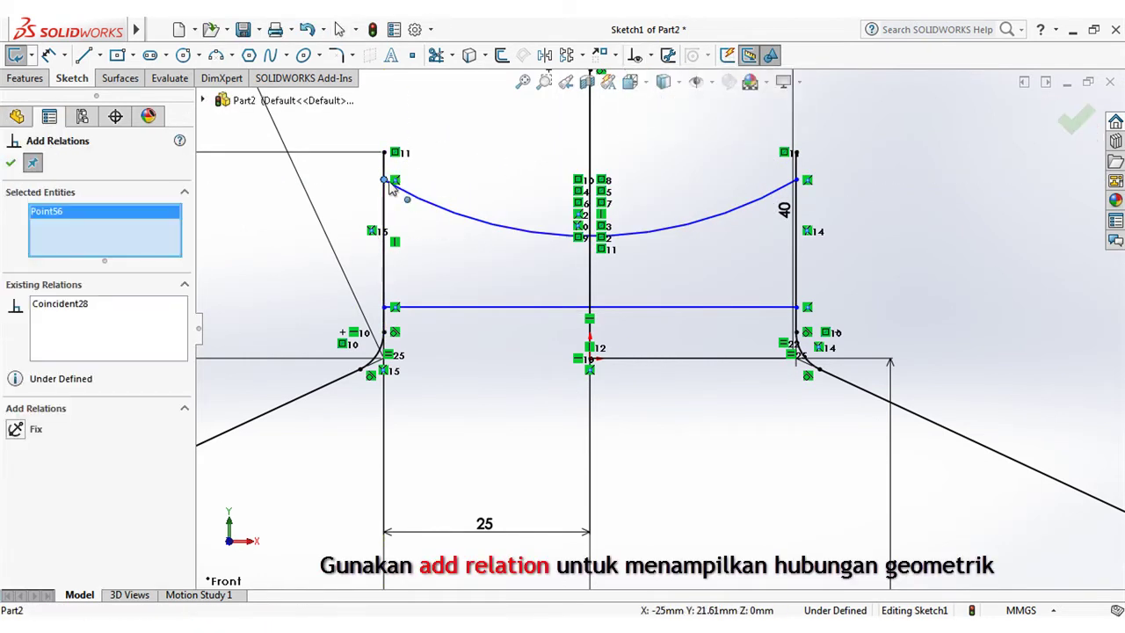
pyautogui.click(798, 182)
pyautogui.click(9, 163)
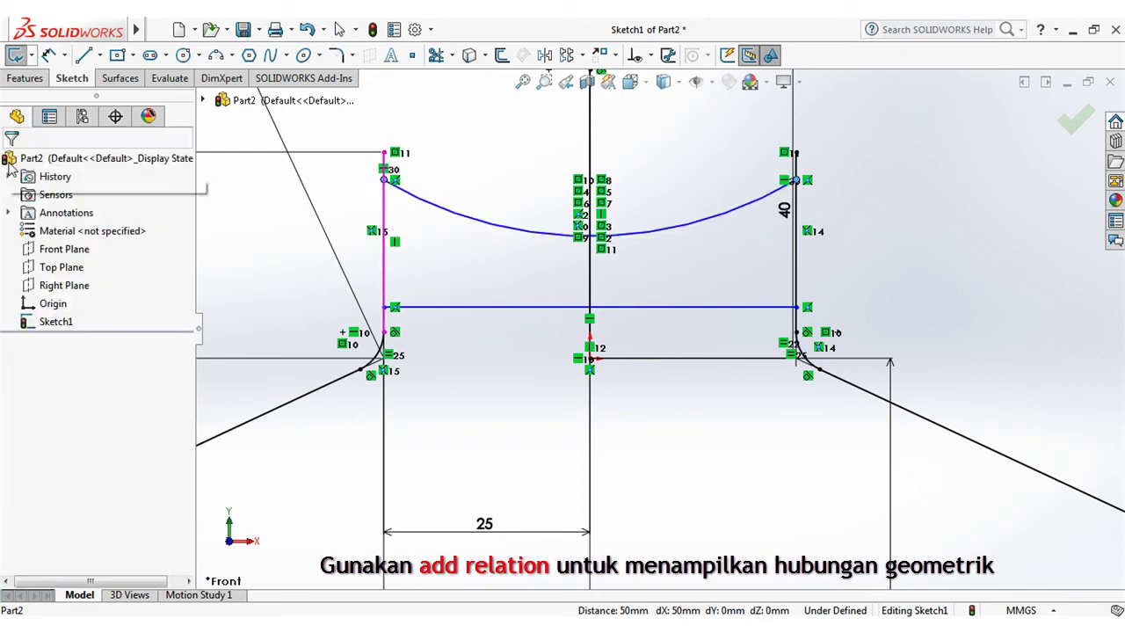
# Step: Set the vertical distance between the horizontal neck line and the origin to 4 mm
pyautogui.click(488, 313)
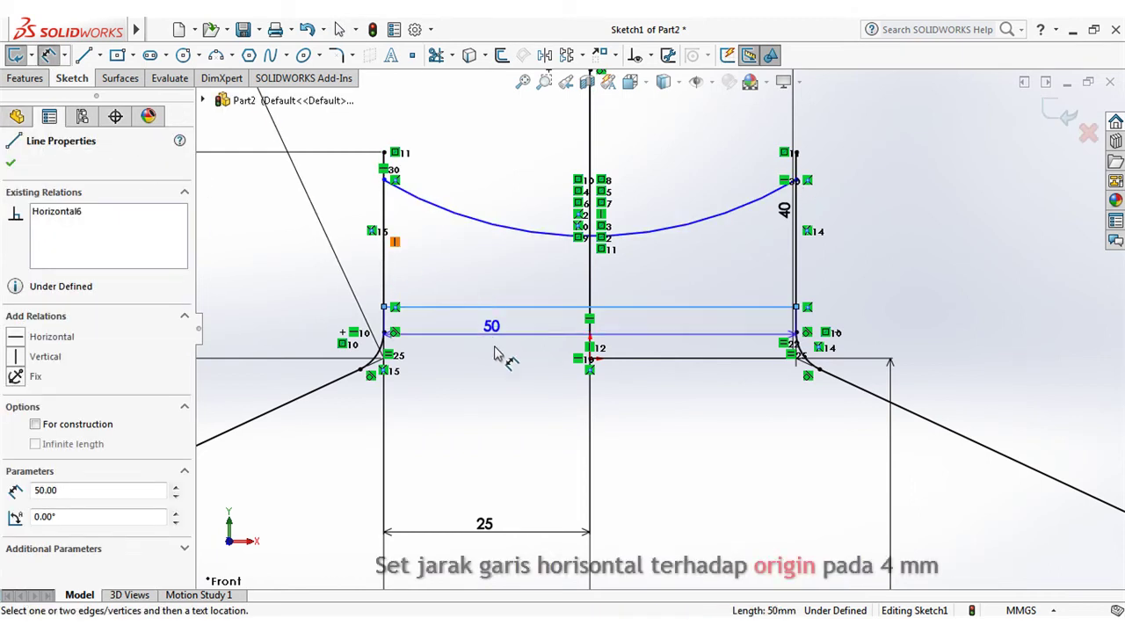
pyautogui.click(590, 359)
pyautogui.click(514, 348)
pyautogui.write('4')
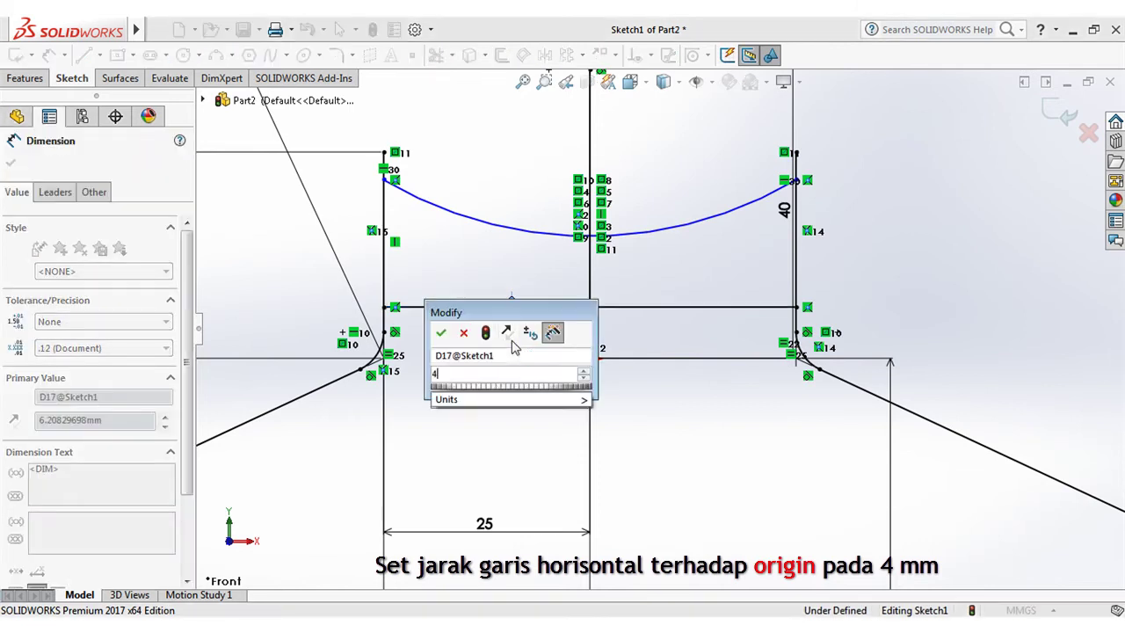
pyautogui.click(441, 336)
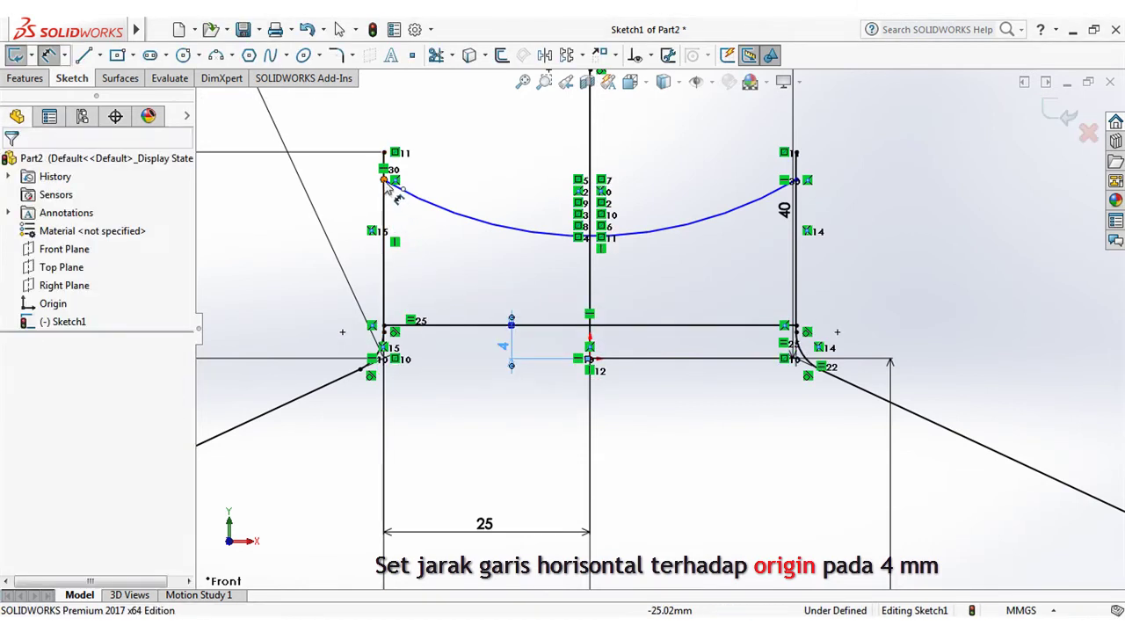
# Step: Set the vertical distance between the neck arc's left end point and the horizontal neck line to 16 mm
pyautogui.click(385, 181)
pyautogui.click(392, 327)
pyautogui.click(484, 283)
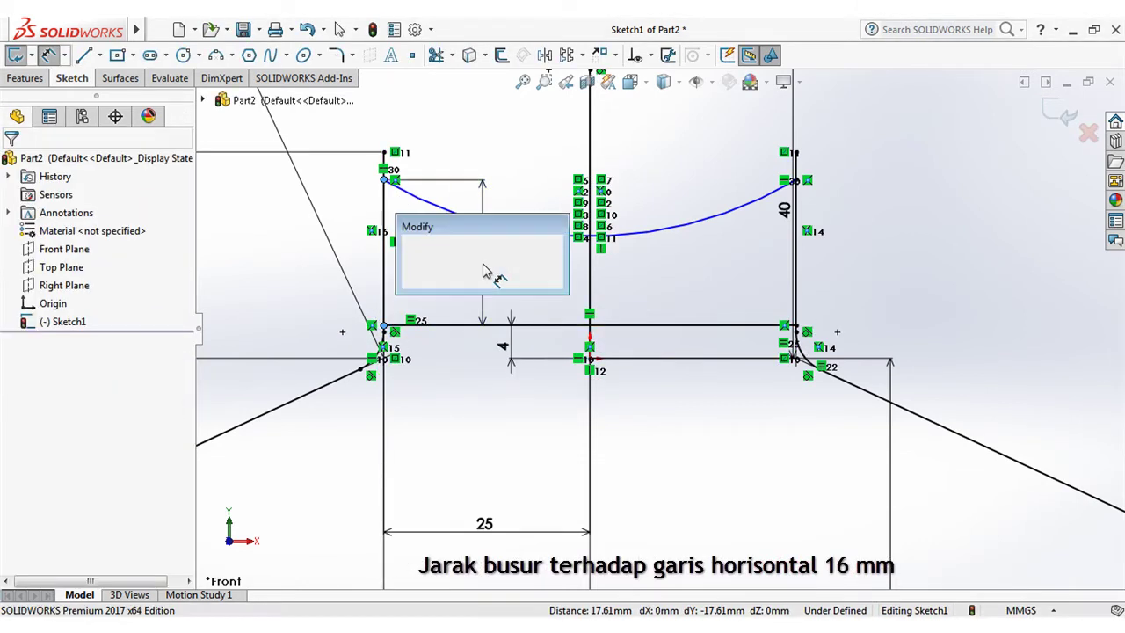
pyautogui.write('1')
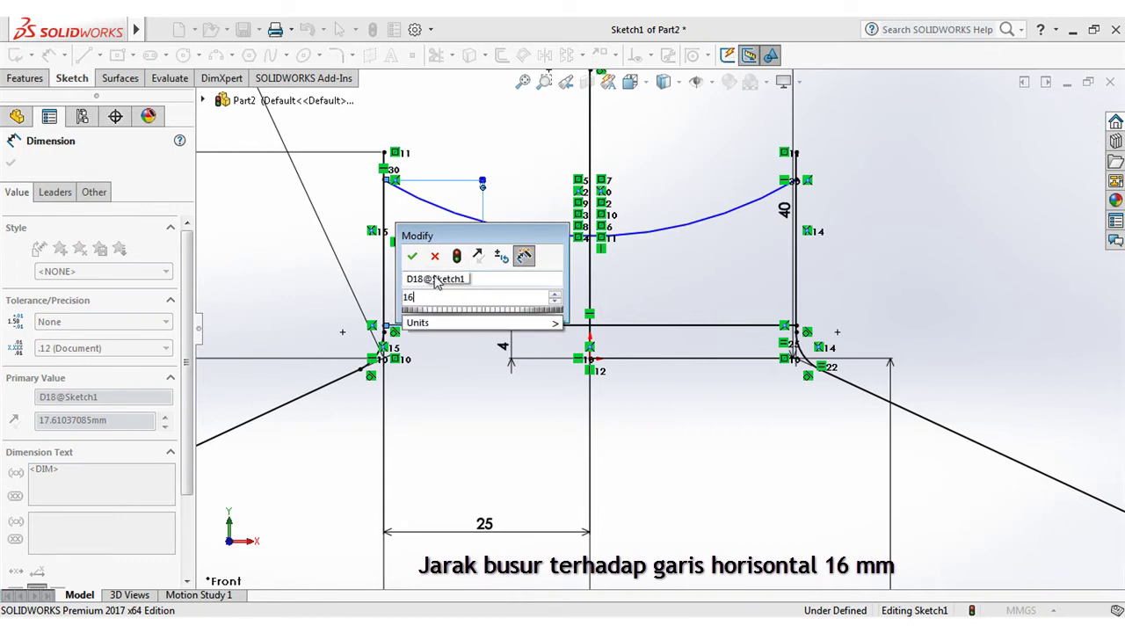
pyautogui.write('6')
pyautogui.click(411, 256)
# Step: Set the neck arc's radius to 100 mm and end dimensioning
pyautogui.scroll(2, 492, 273)
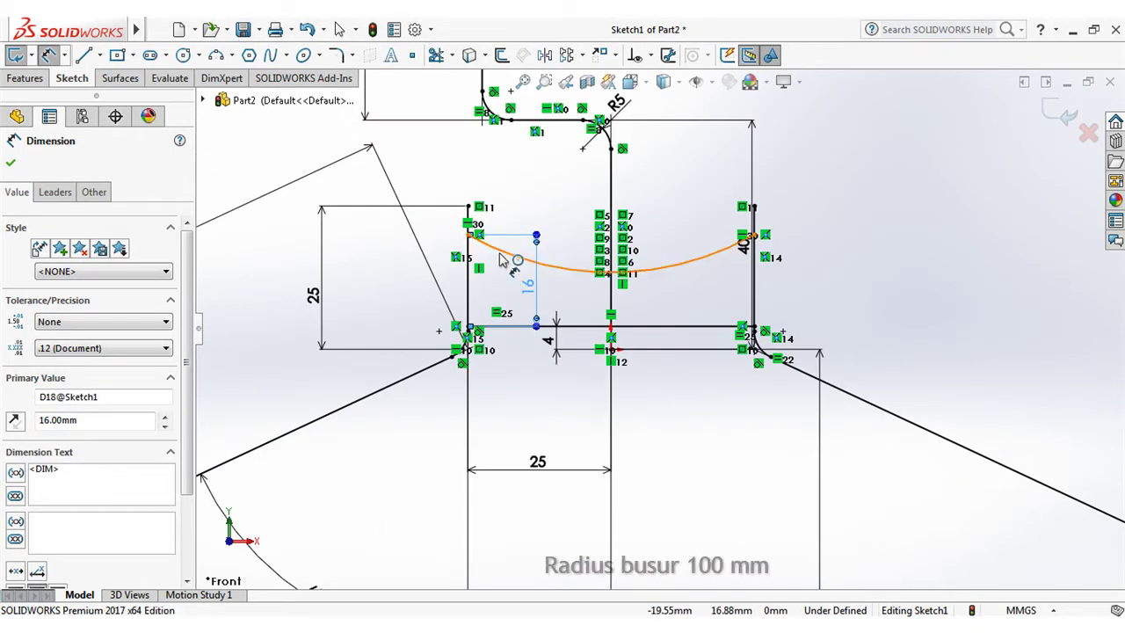
pyautogui.click(502, 257)
pyautogui.click(527, 209)
pyautogui.write('10')
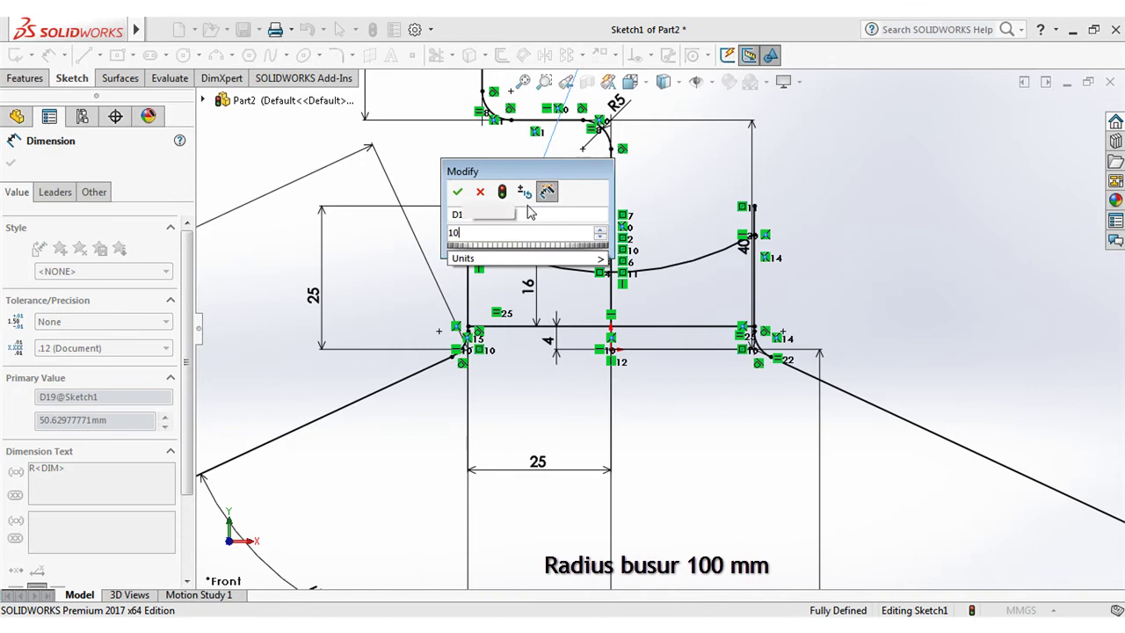
pyautogui.write('0')
pyautogui.click(457, 191)
pyautogui.scroll(2, 410, 209)
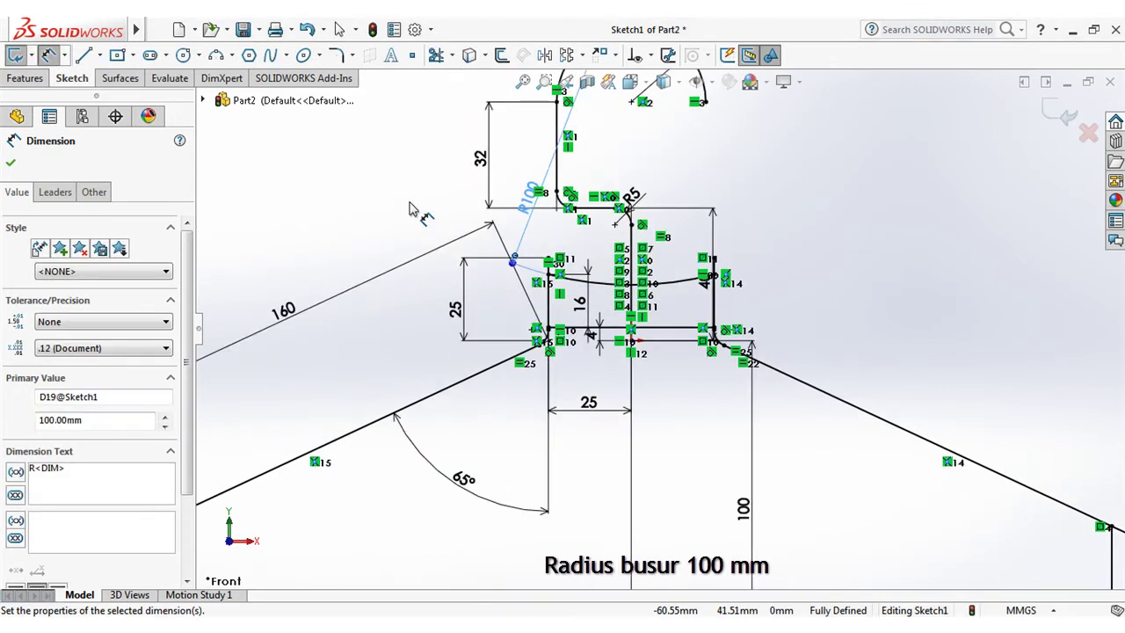
pyautogui.click(10, 163)
# Step: Exit the completed hanger sketch and clear its selection
pyautogui.press('f')
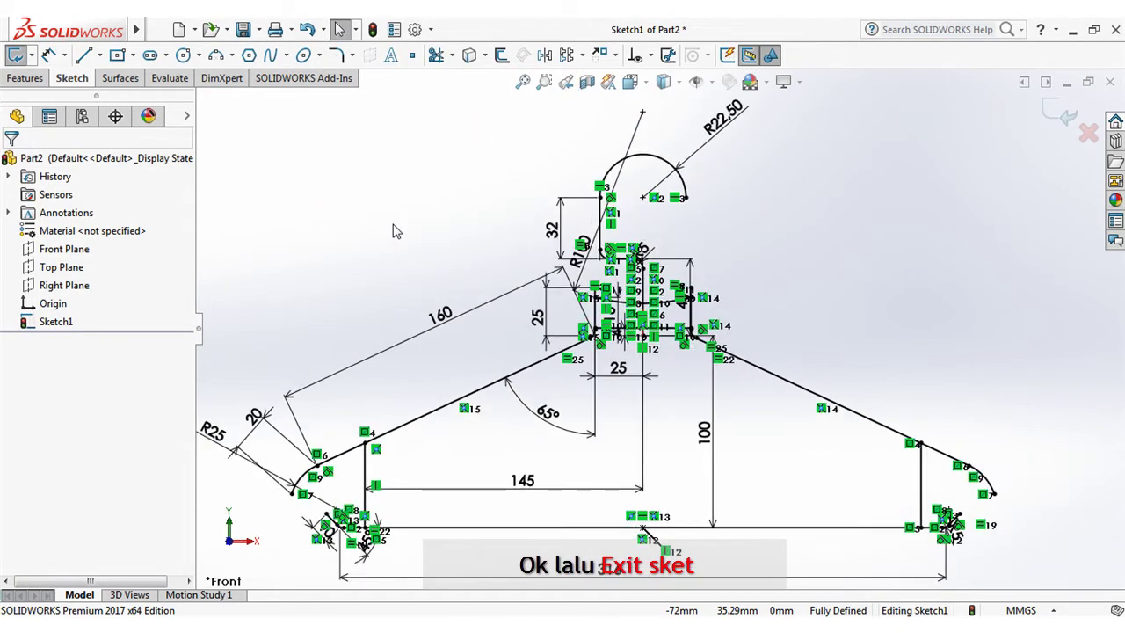
pyautogui.click(1059, 114)
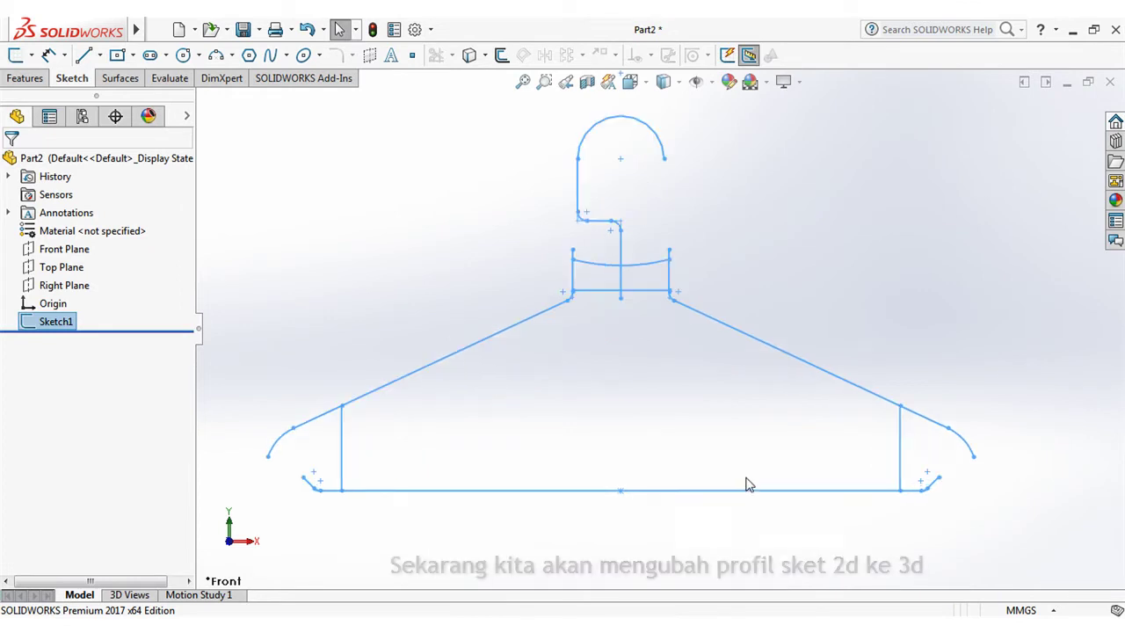
pyautogui.scroll(-2, 684, 312)
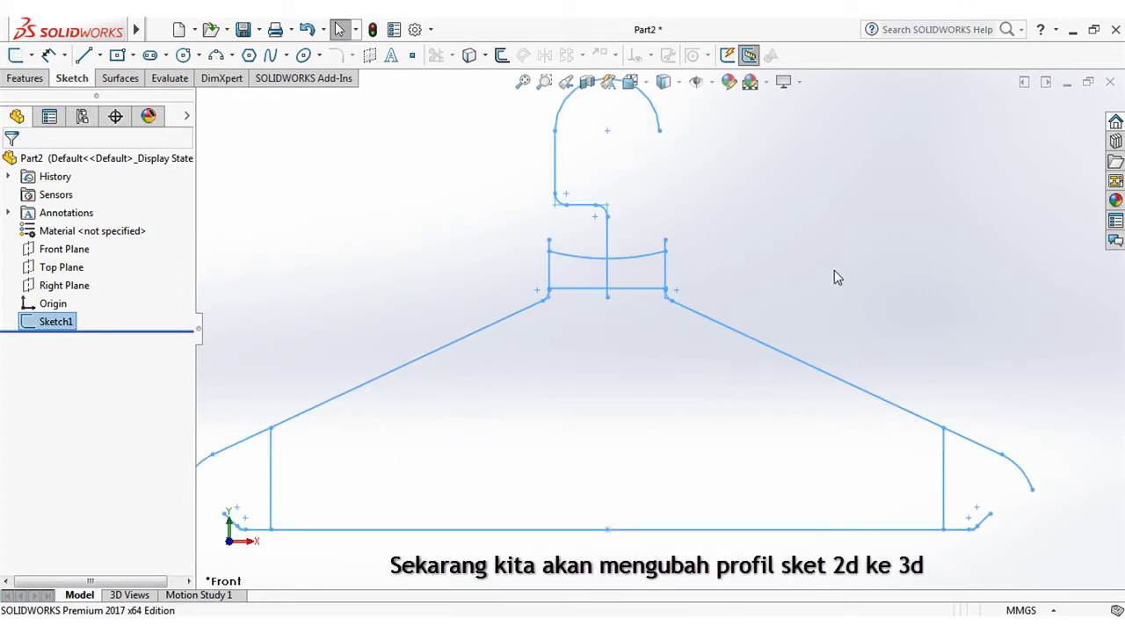
pyautogui.scroll(2, 835, 273)
pyautogui.click(347, 202)
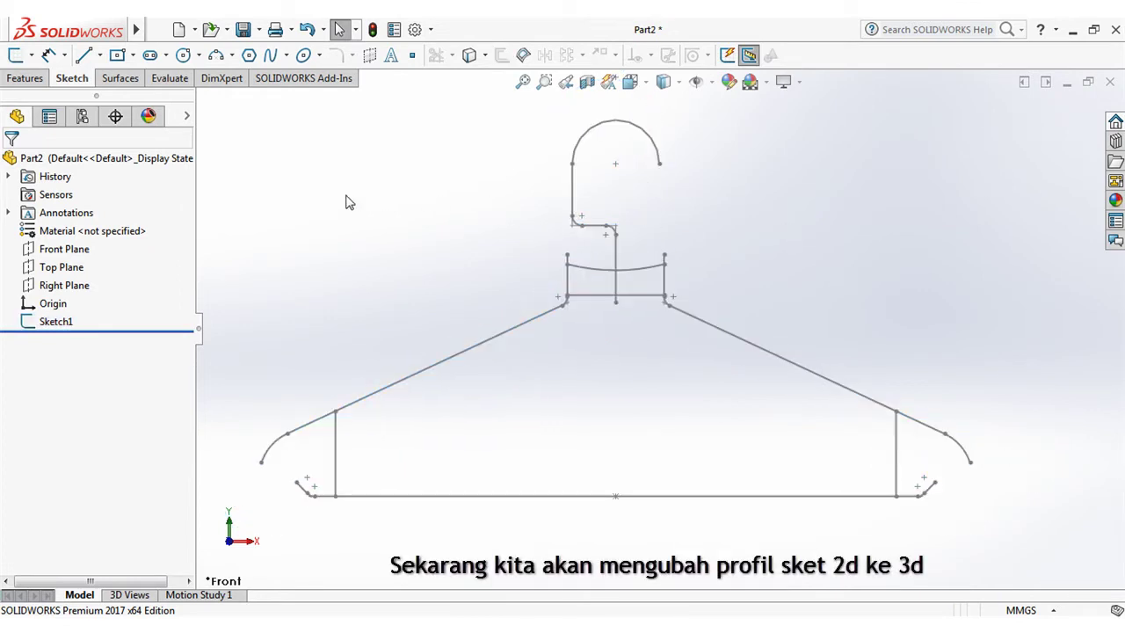
# Step: Sweep a circular profile of 7 mm diameter along the hook's open loop, from the hook arc down to the neck
pyautogui.click(24, 78)
pyautogui.click(55, 53)
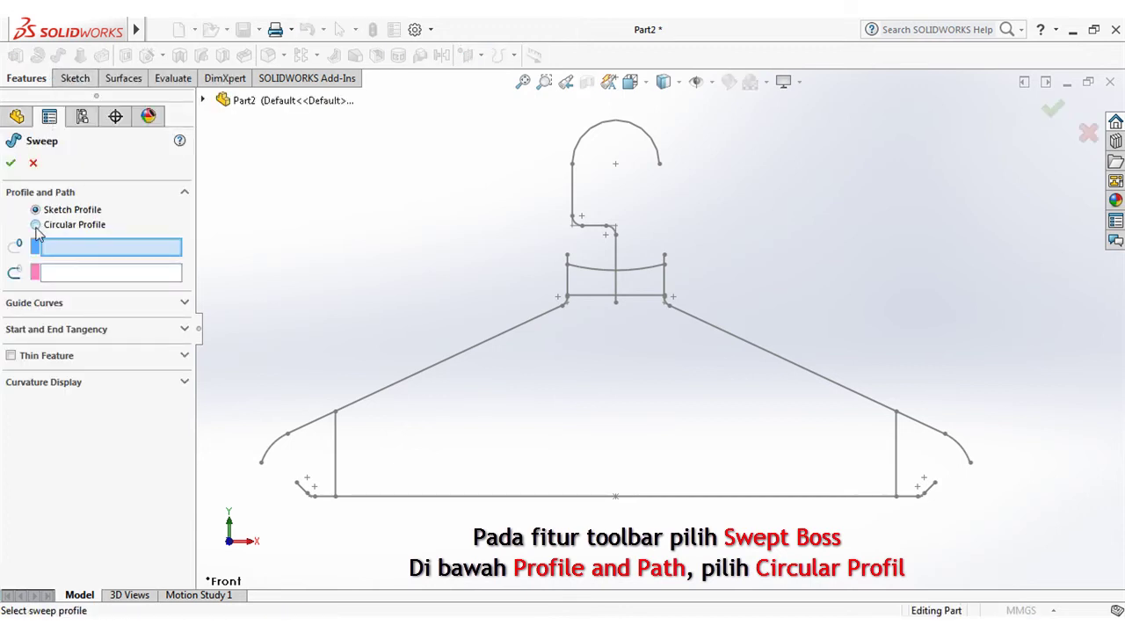
pyautogui.click(35, 225)
pyautogui.rightClick(404, 274)
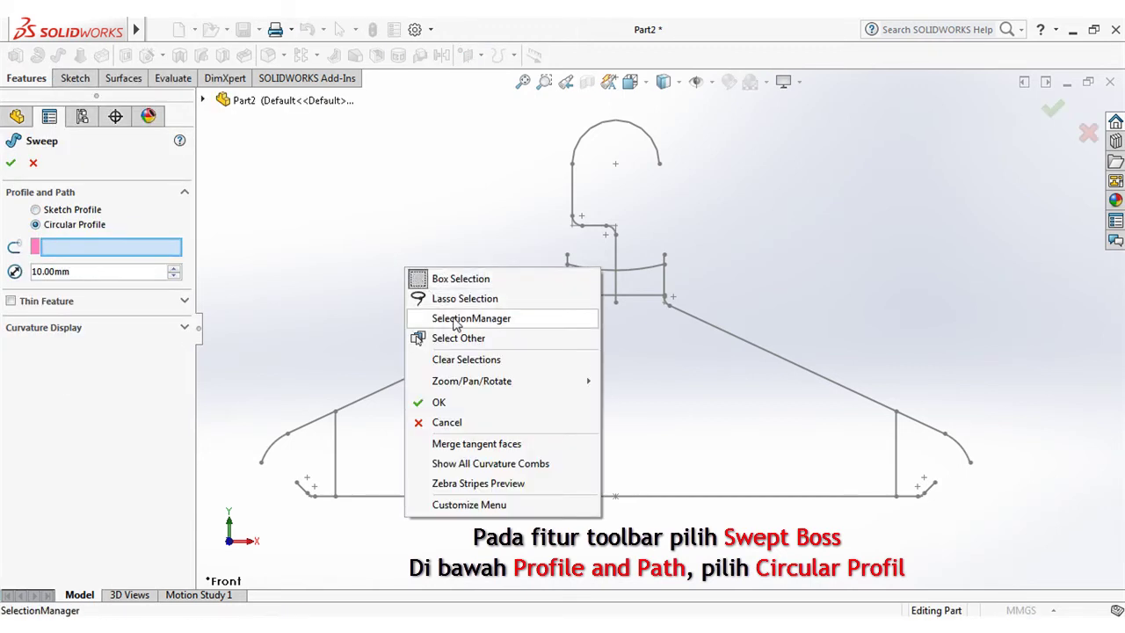
pyautogui.click(443, 320)
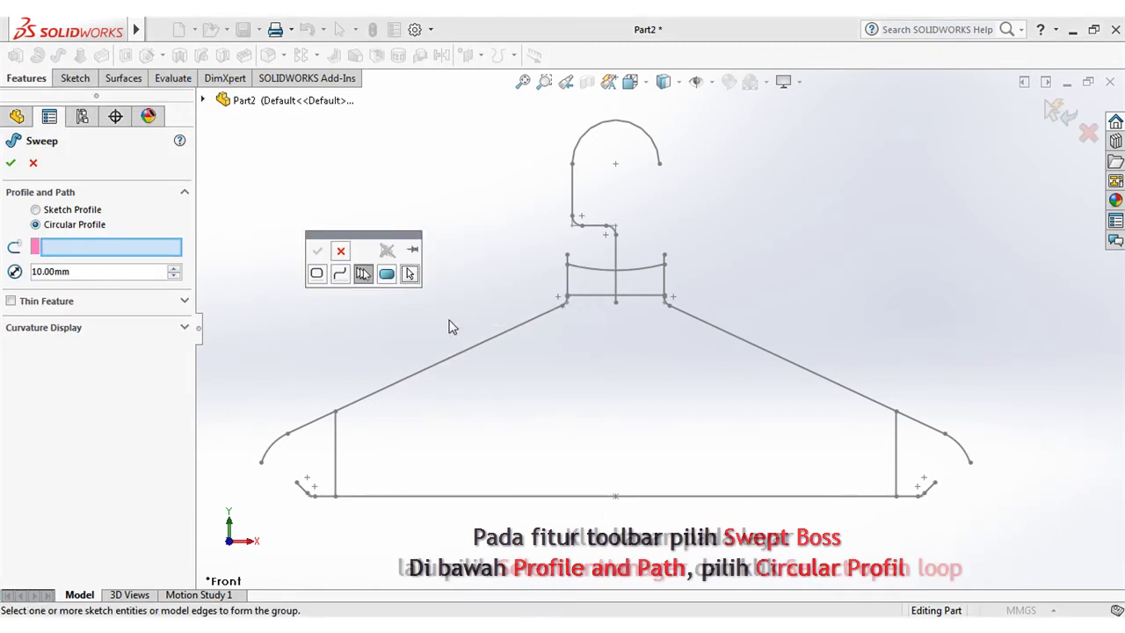
pyautogui.click(618, 290)
pyautogui.click(316, 252)
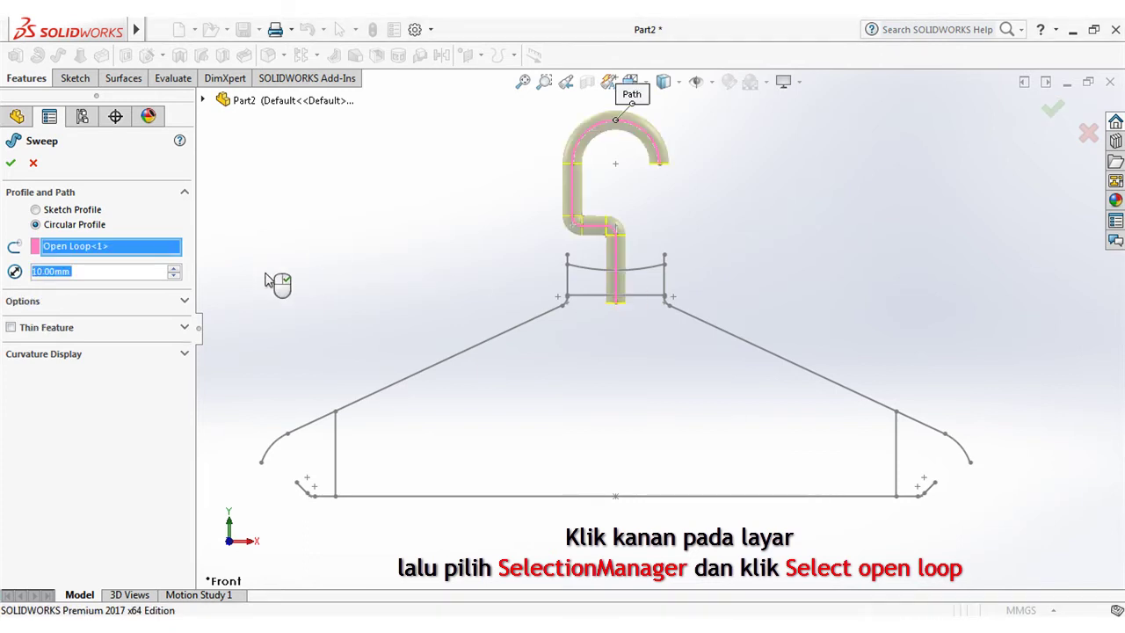
pyautogui.write('7')
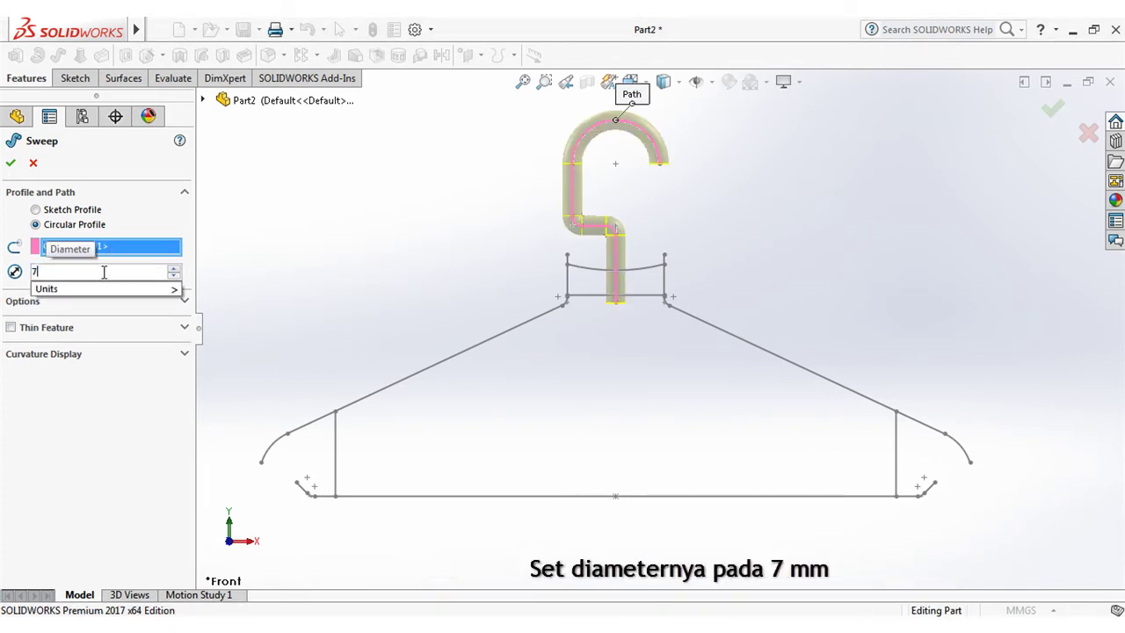
pyautogui.press('Return')
pyautogui.click(9, 164)
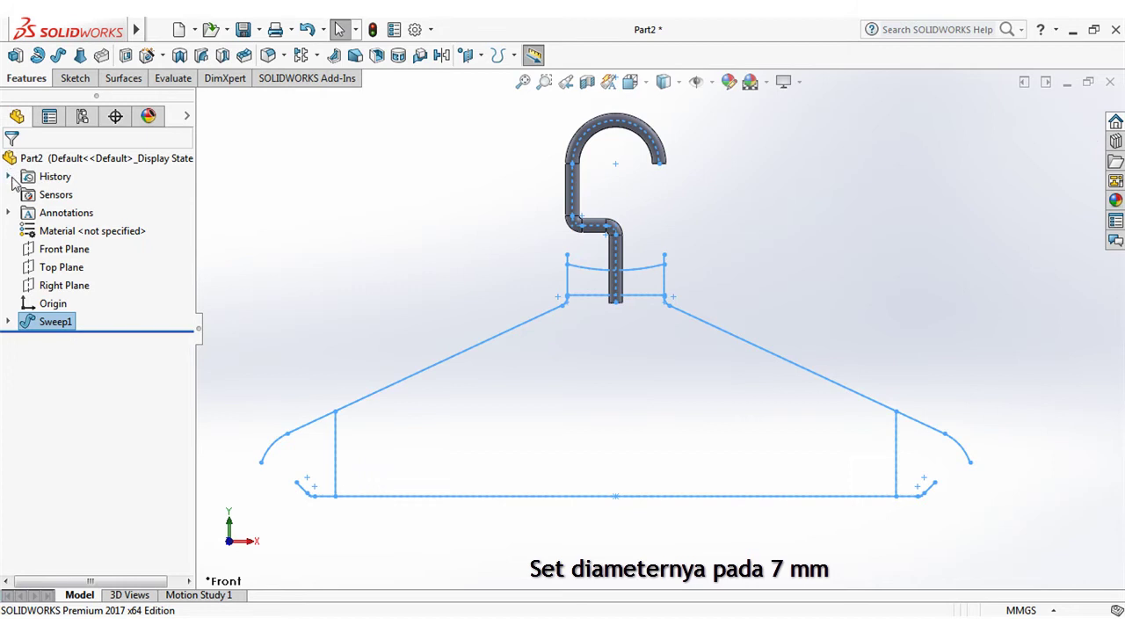
# Step: Show the hanger sketch and sweep a 7 mm circular profile along the left shoulder's open loop
pyautogui.click(8, 323)
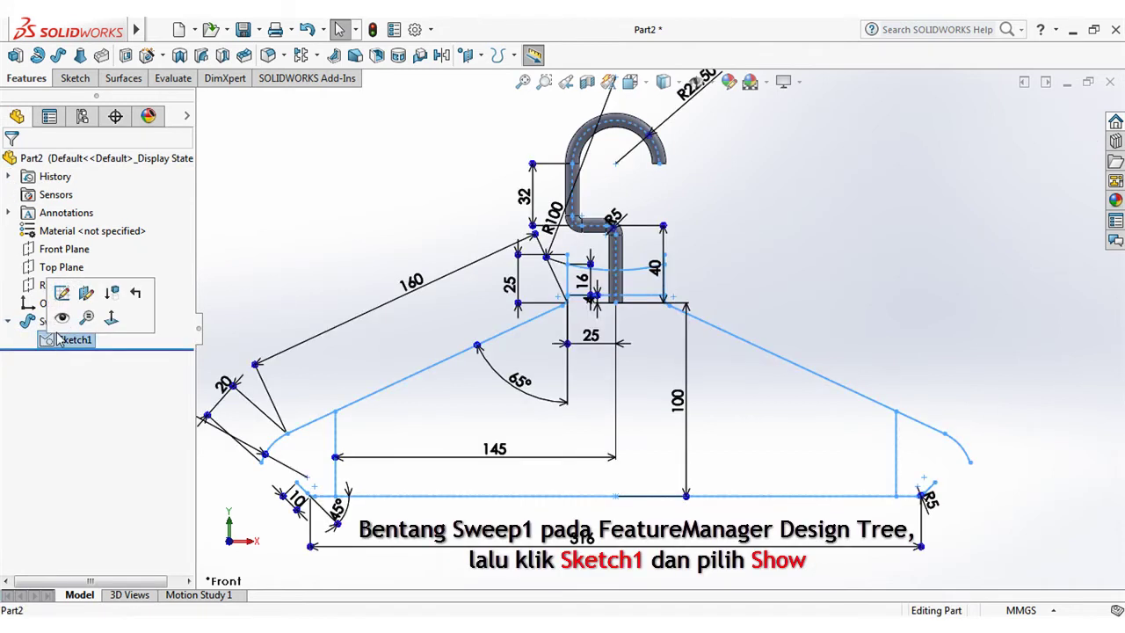
pyautogui.click(58, 55)
pyautogui.click(35, 224)
pyautogui.rightClick(343, 227)
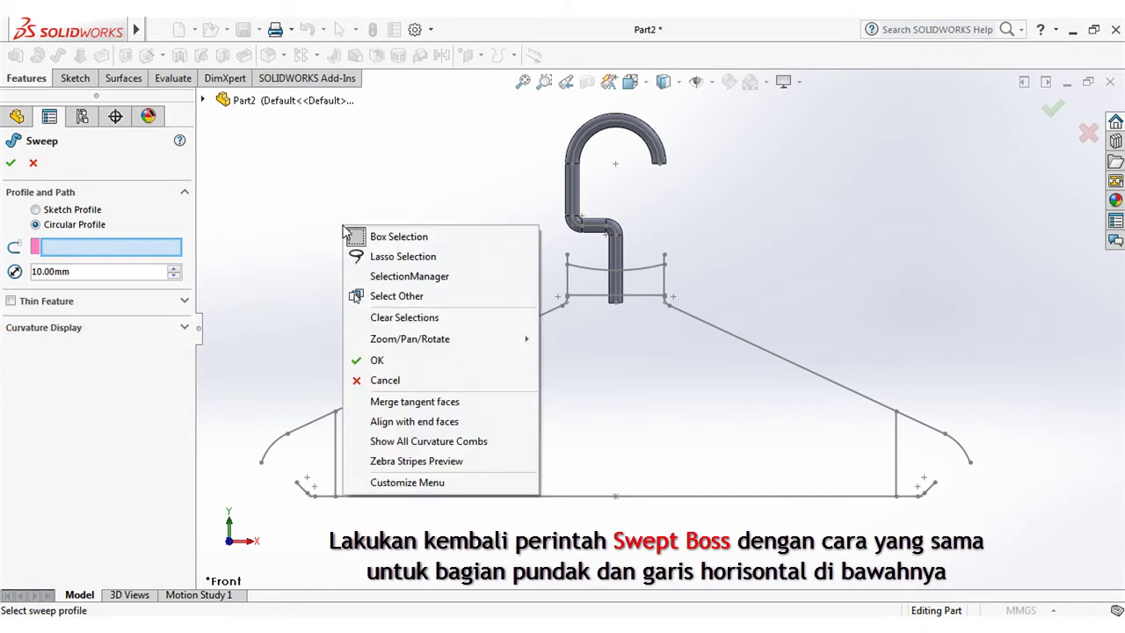
pyautogui.click(369, 276)
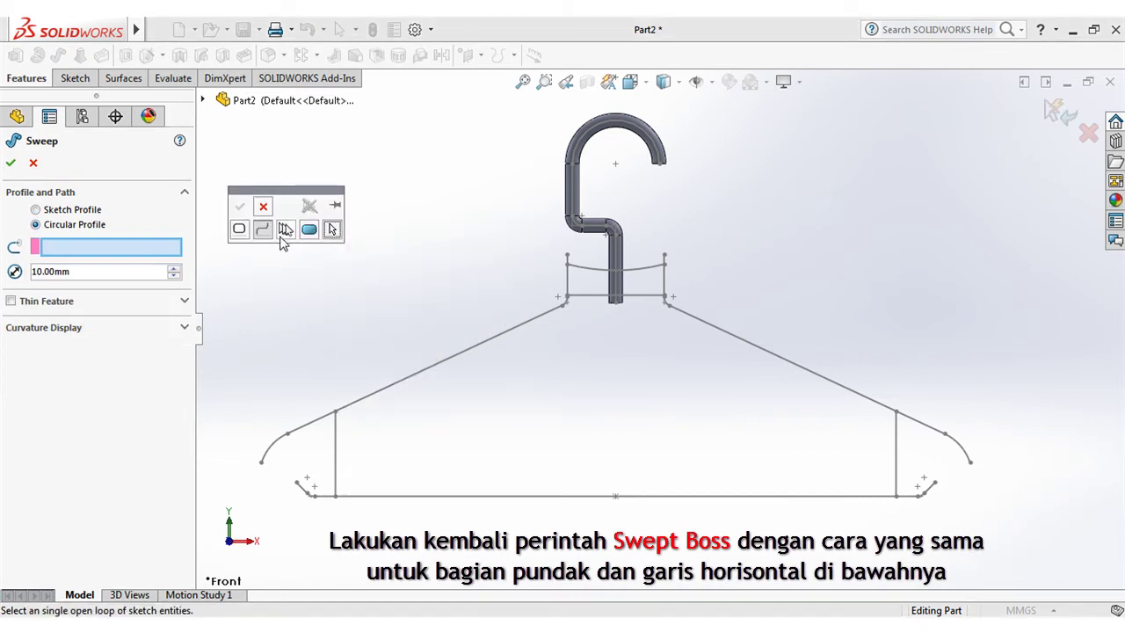
pyautogui.click(275, 451)
pyautogui.click(239, 208)
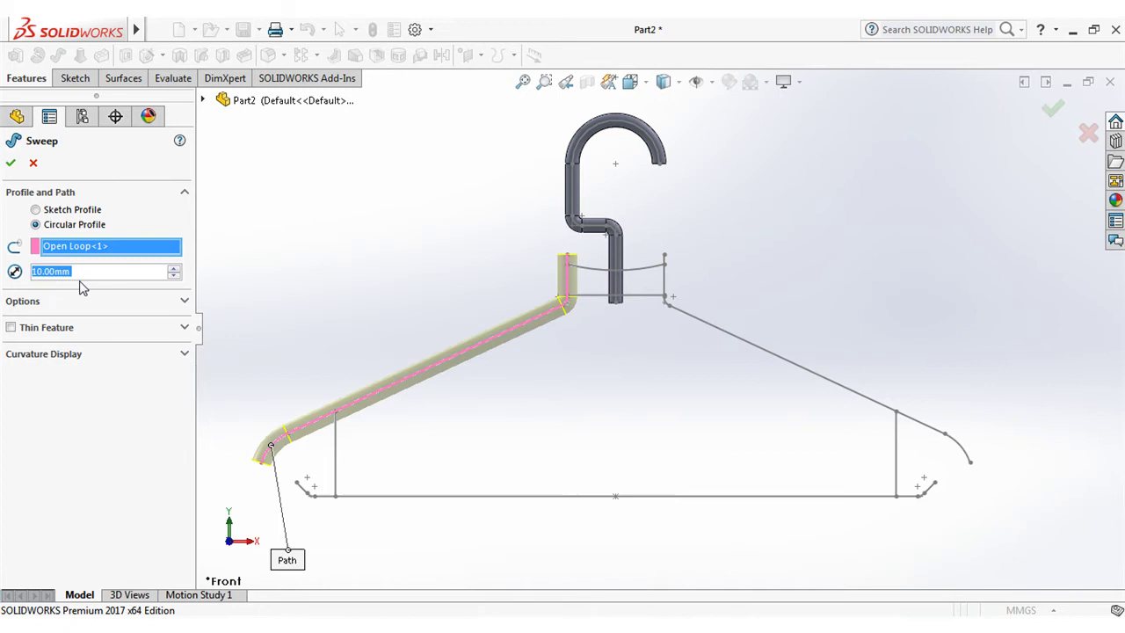
pyautogui.write('7')
pyautogui.press('Return')
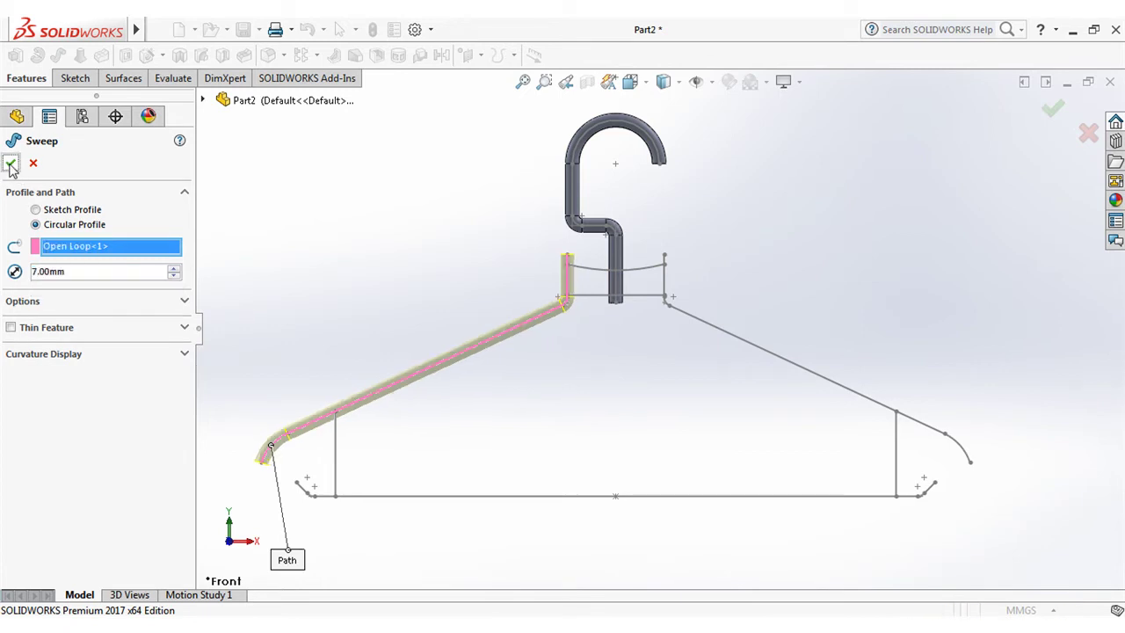
pyautogui.click(10, 164)
# Step: Sweep a 7 mm circular profile along the left vertical strut below the shoulder
pyautogui.click(56, 56)
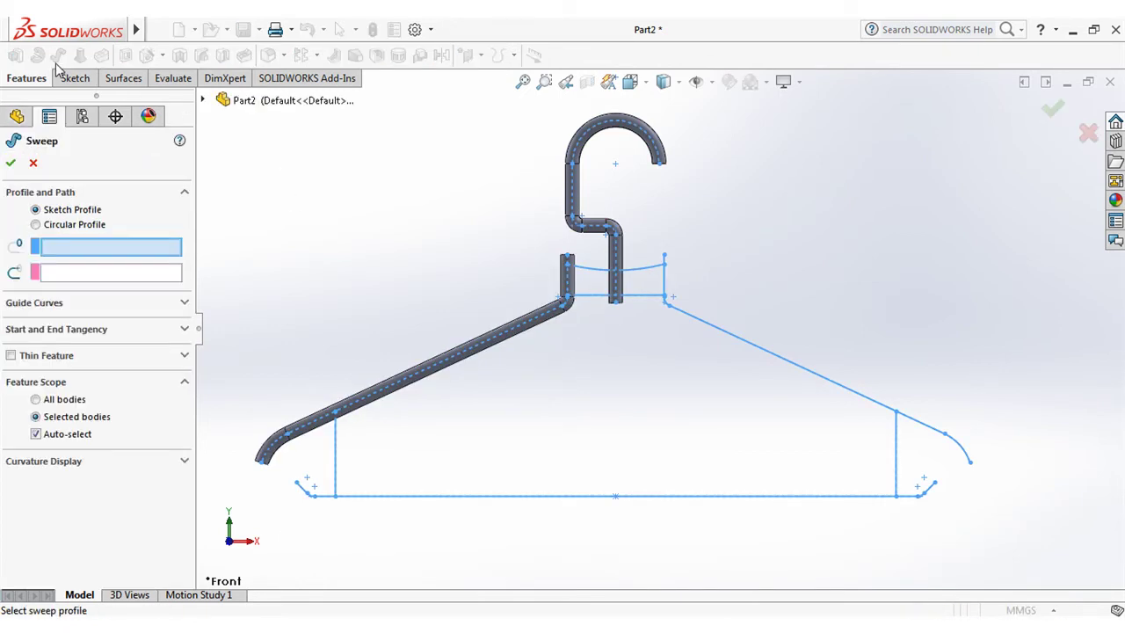
pyautogui.click(35, 225)
pyautogui.rightClick(312, 288)
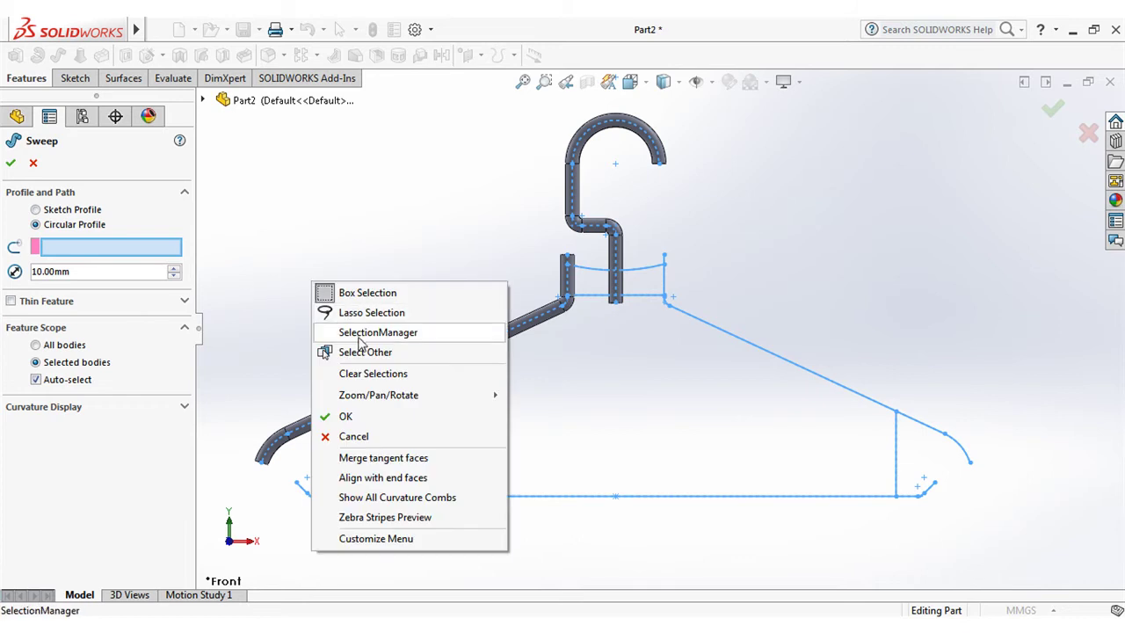
pyautogui.click(343, 329)
pyautogui.click(339, 448)
pyautogui.click(222, 386)
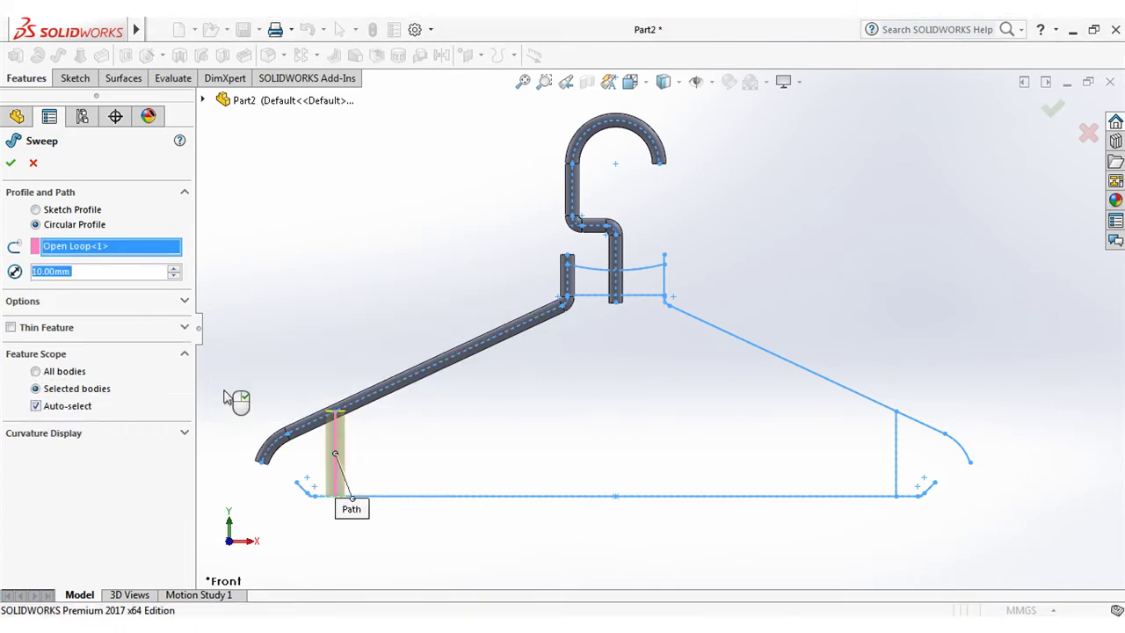
pyautogui.write('7')
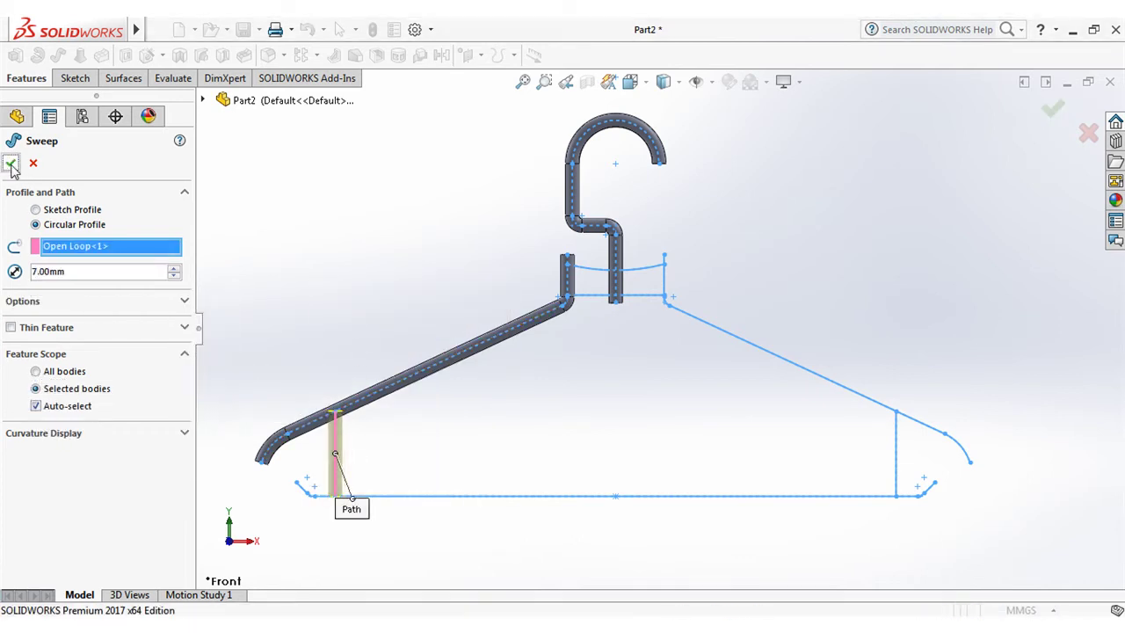
pyautogui.click(10, 163)
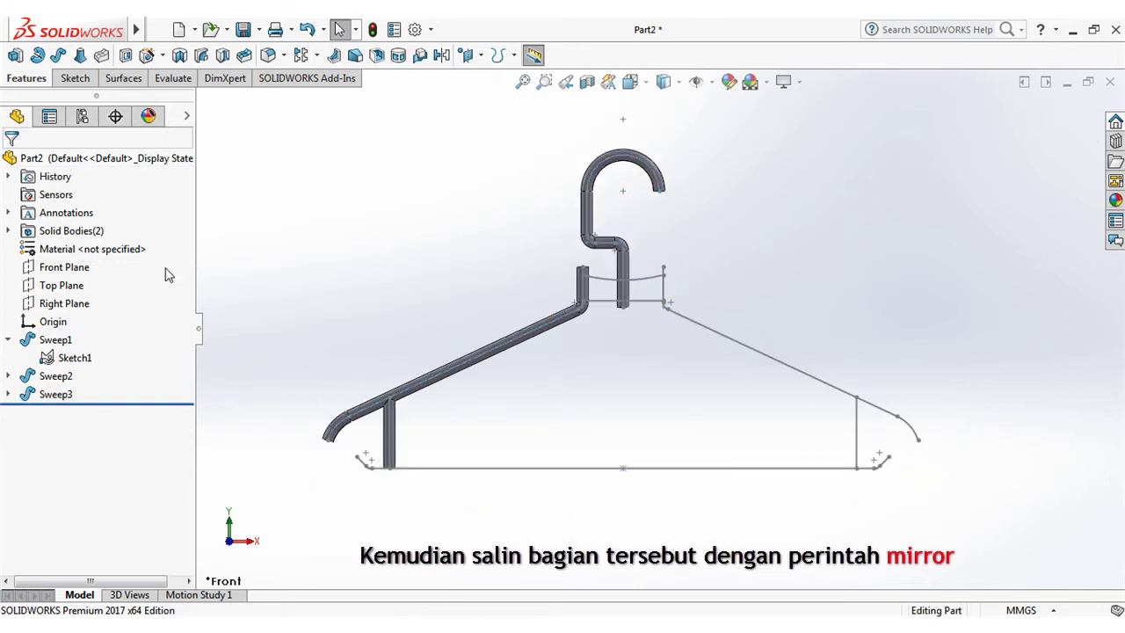
# Step: Mirror the left shoulder and strut body about the Right Plane
pyautogui.click(64, 302)
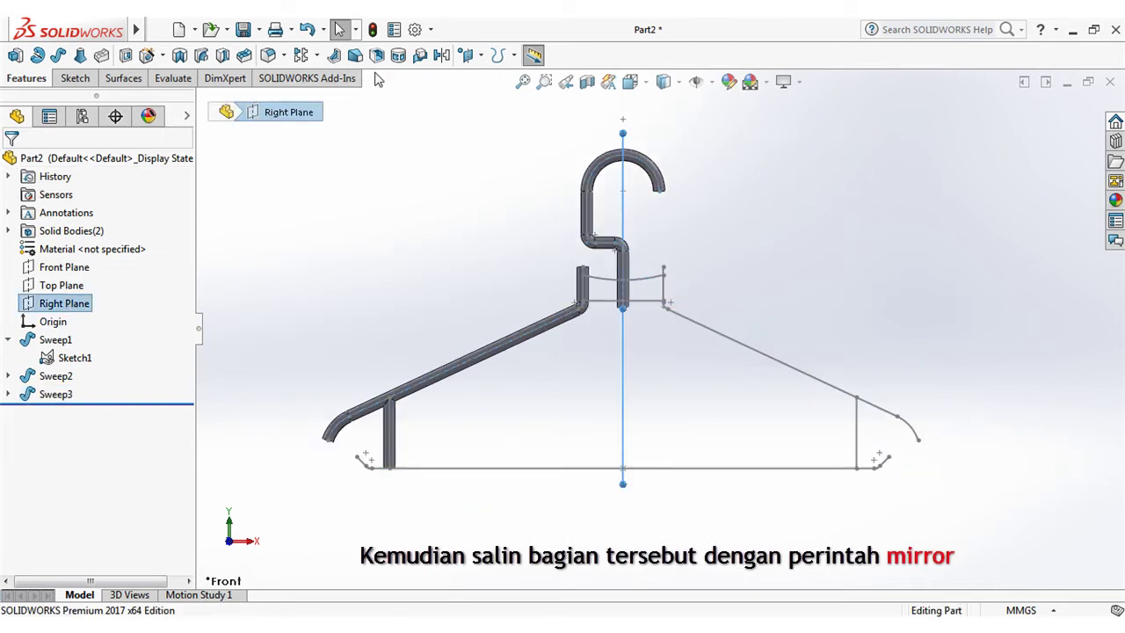
pyautogui.click(443, 57)
pyautogui.click(132, 373)
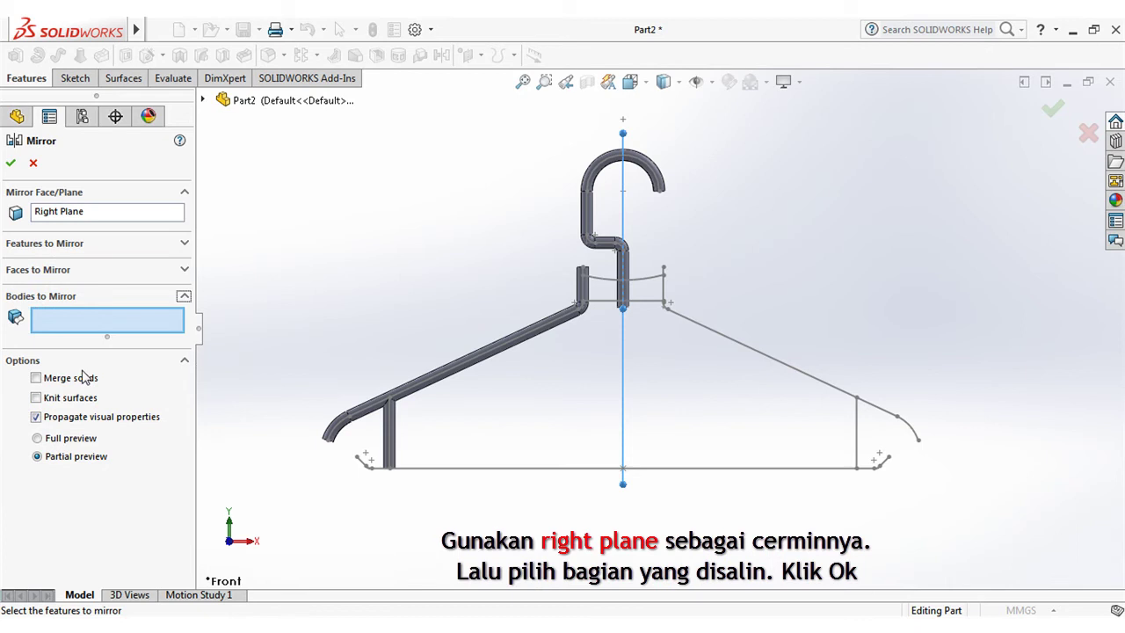
pyautogui.click(490, 365)
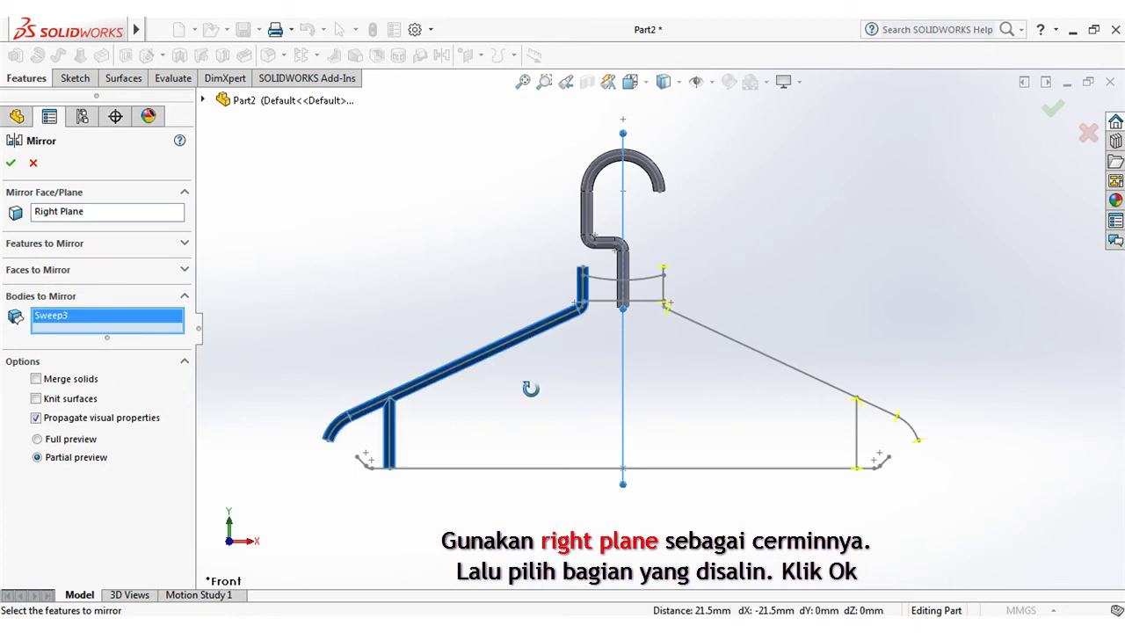
pyautogui.moveTo(530, 388); pyautogui.dragTo(495, 394, button='middle')
pyautogui.click(11, 162)
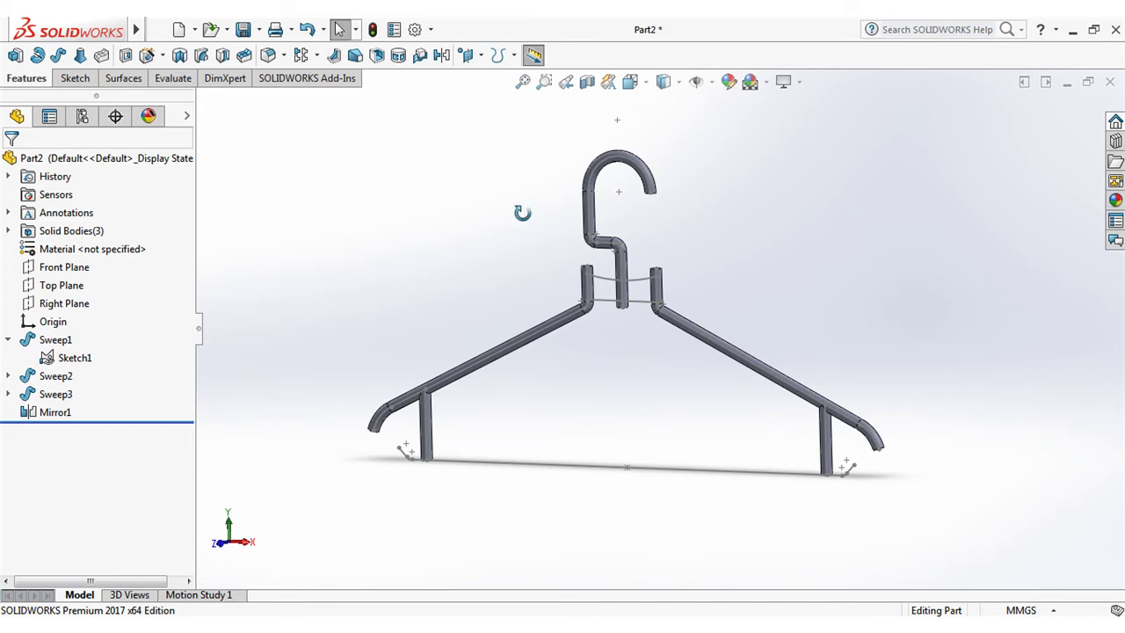
# Step: Start a circular-profile sweep with the open loop of the lower horizontal bar and its angled ends as path
pyautogui.moveTo(522, 213); pyautogui.dragTo(554, 207, button='middle')
pyautogui.click(630, 81)
pyautogui.click(637, 378)
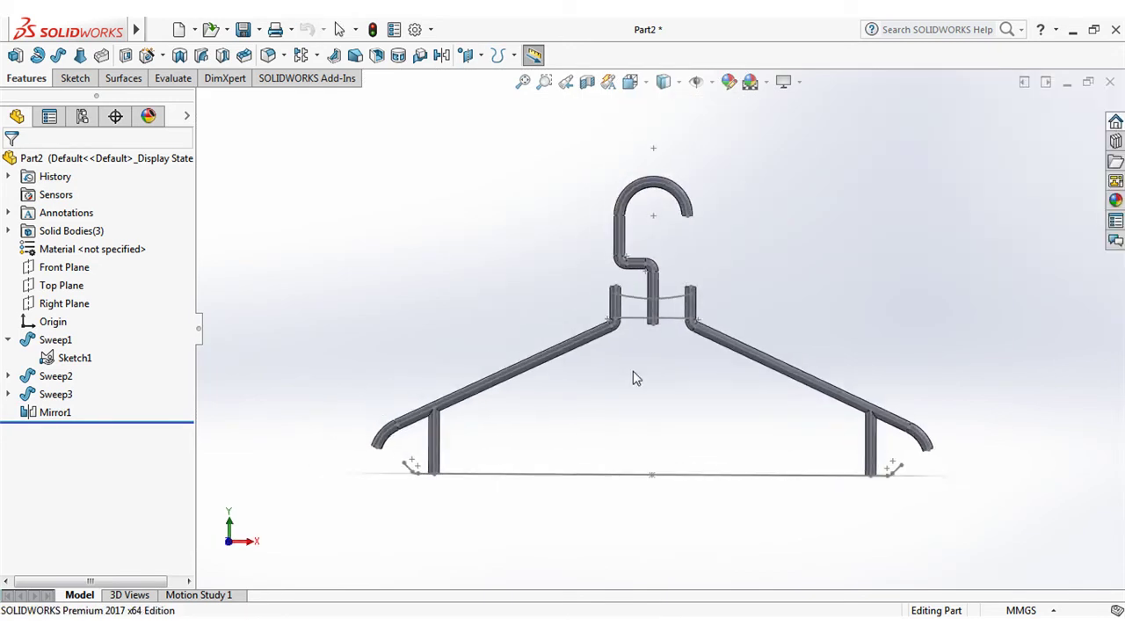
pyautogui.scroll(-5, 695, 513)
pyautogui.click(57, 56)
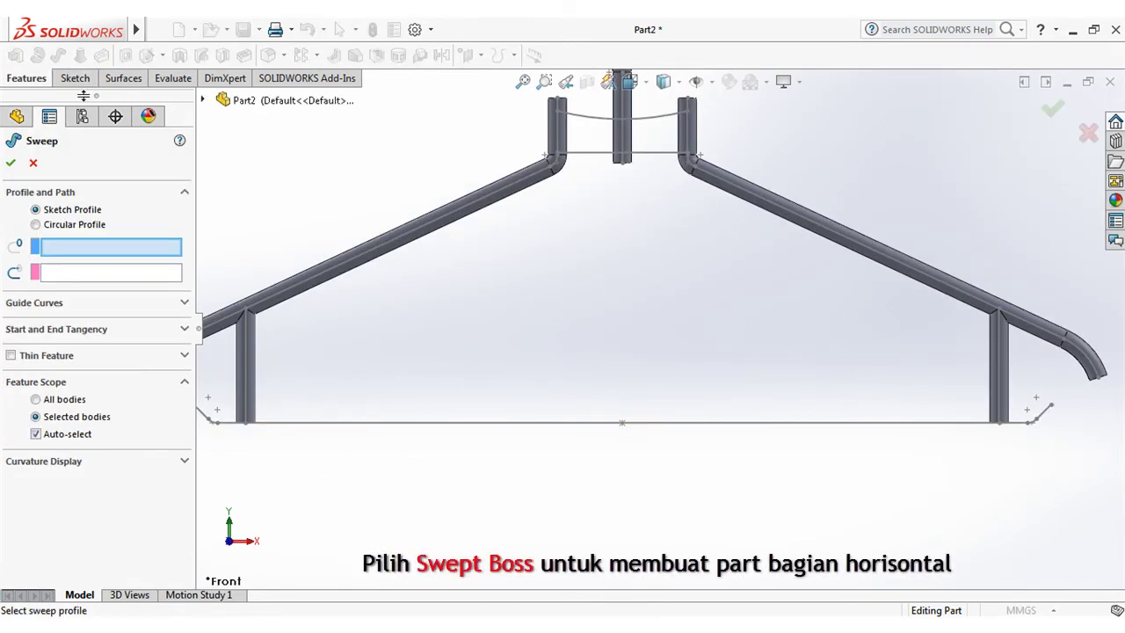
pyautogui.click(36, 224)
pyautogui.rightClick(433, 302)
pyautogui.click(479, 356)
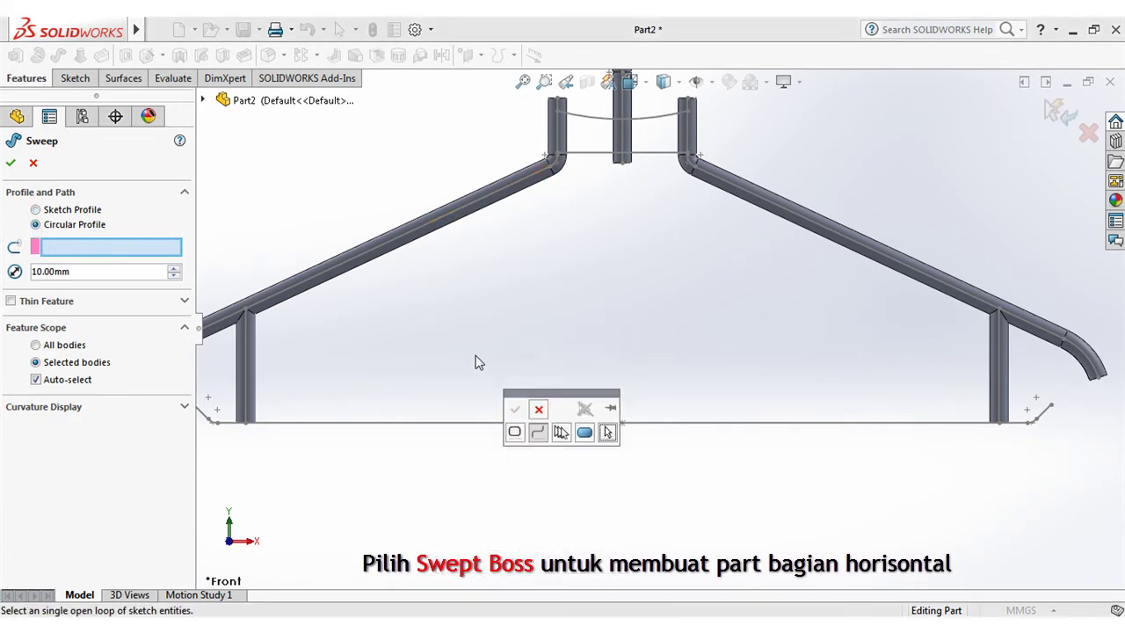
pyautogui.scroll(2, 502, 383)
pyautogui.click(276, 403)
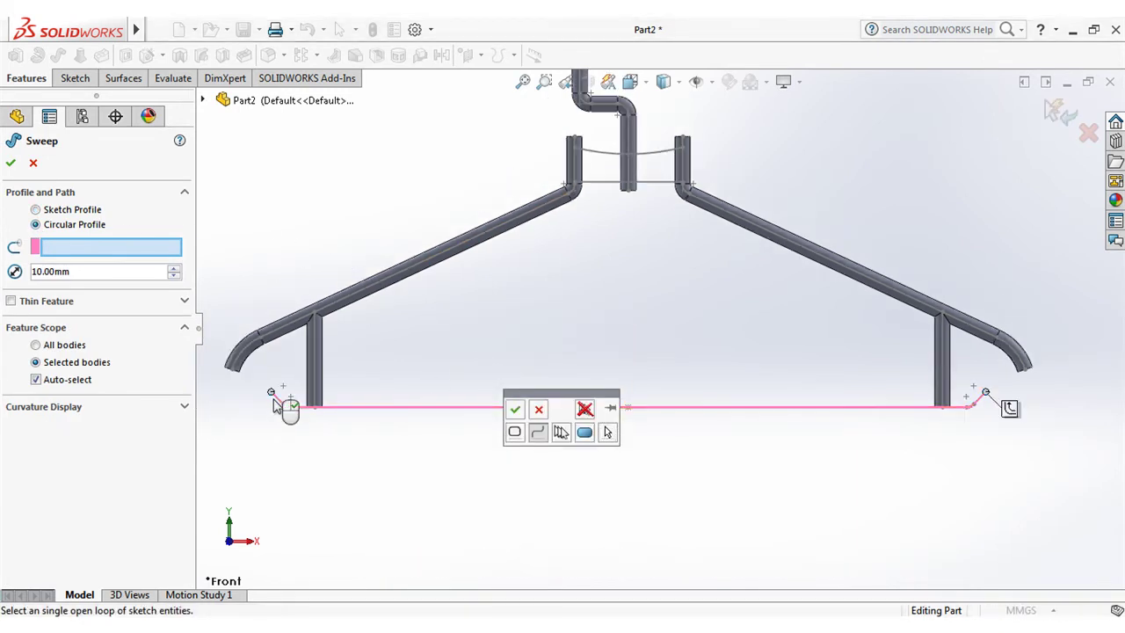
pyautogui.click(514, 409)
# Step: Set the lower bar's sweep diameter to 7 mm and create the sweep
pyautogui.doubleClick(65, 272)
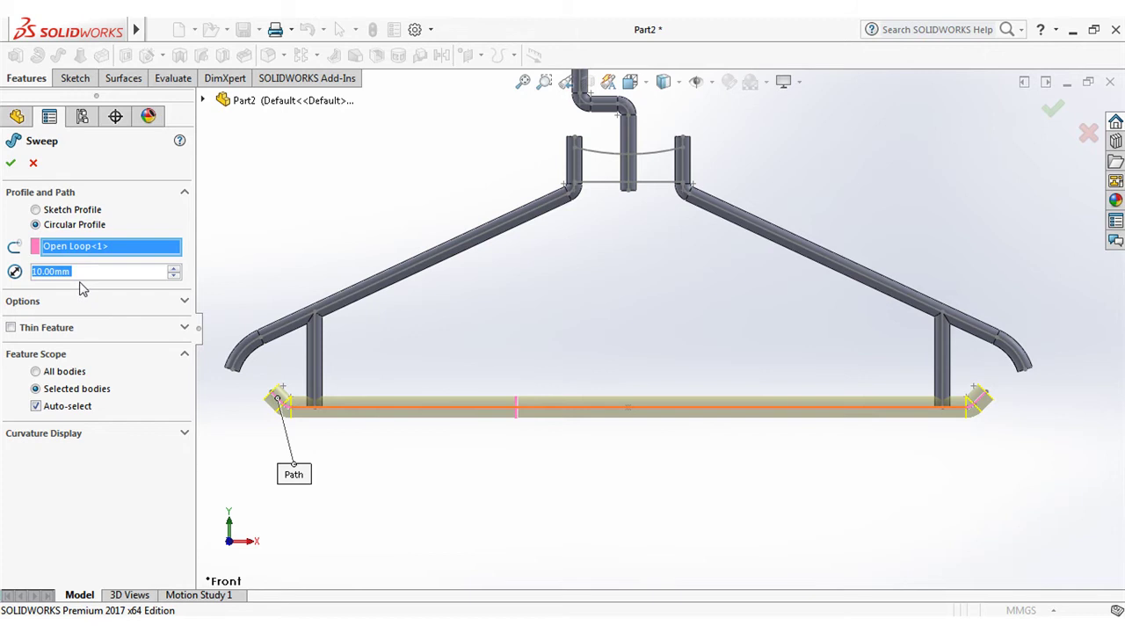
pyautogui.write('7')
pyautogui.press('Return')
pyautogui.click(11, 162)
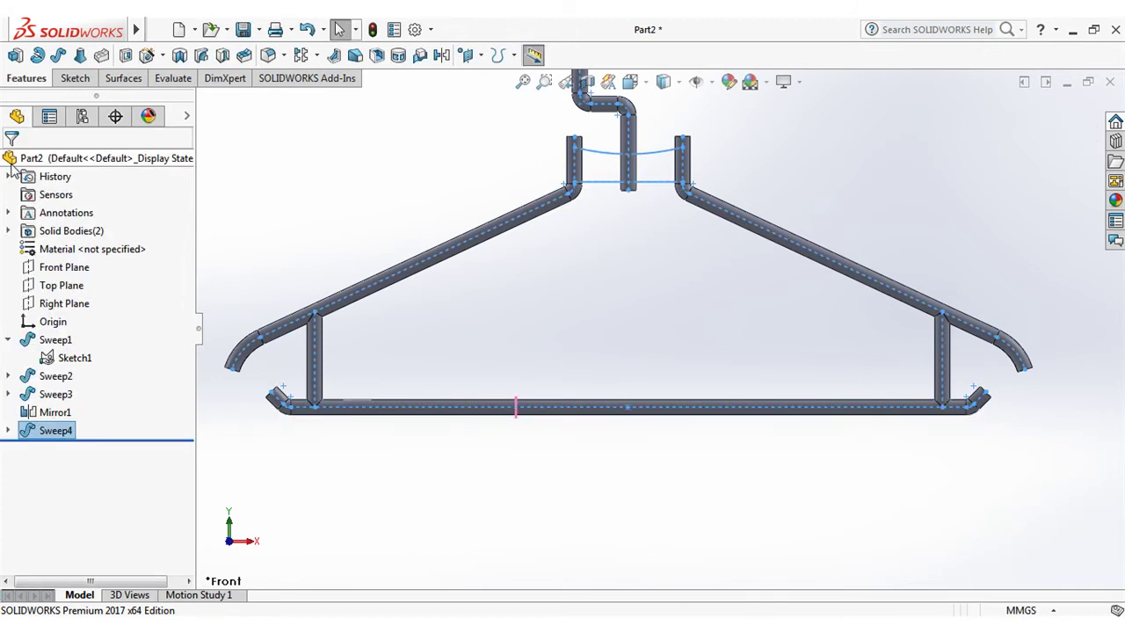
# Step: Set up a Mid Plane boss extrusion of 6 mm from the neck arc and the horizontal neck line
pyautogui.scroll(3, 651, 341)
pyautogui.scroll(-6, 661, 286)
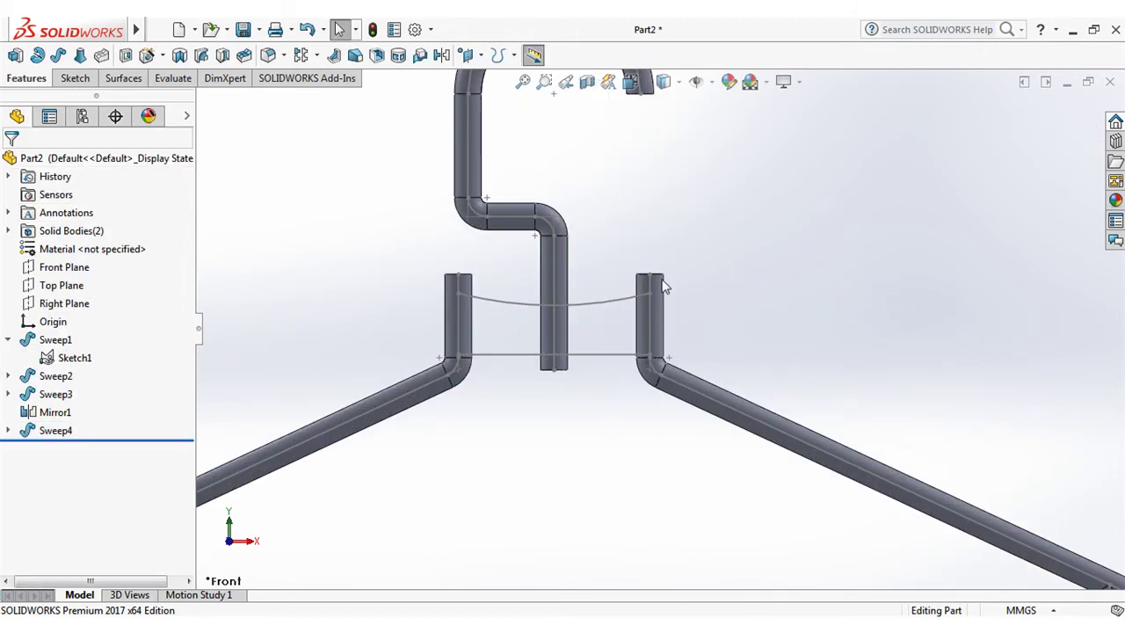
pyautogui.scroll(-2, 549, 339)
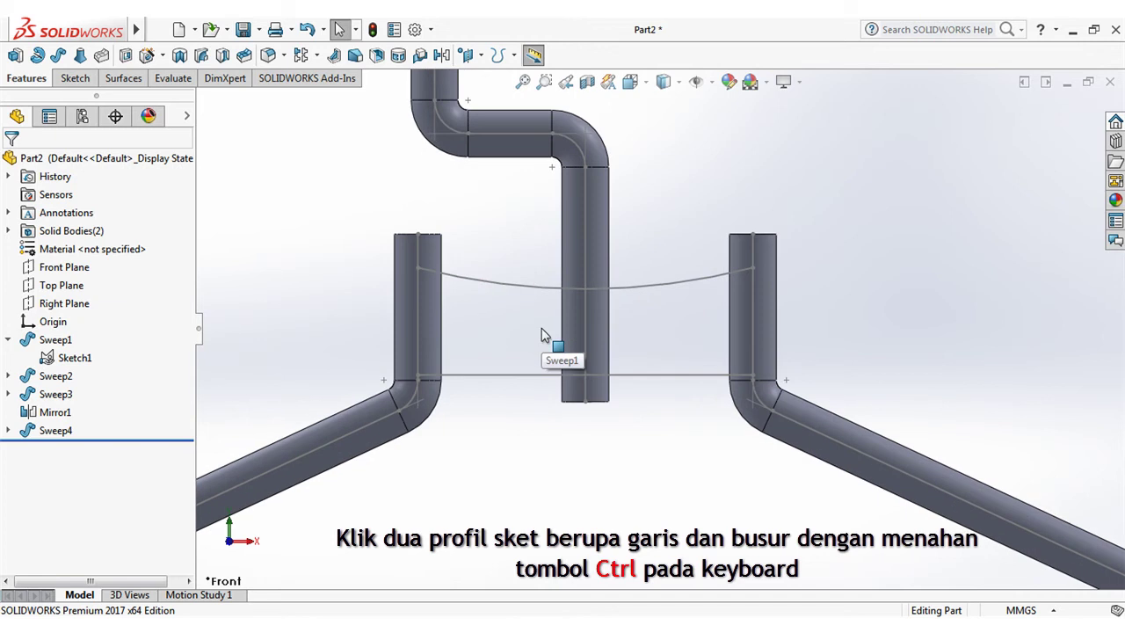
pyautogui.click(469, 281)
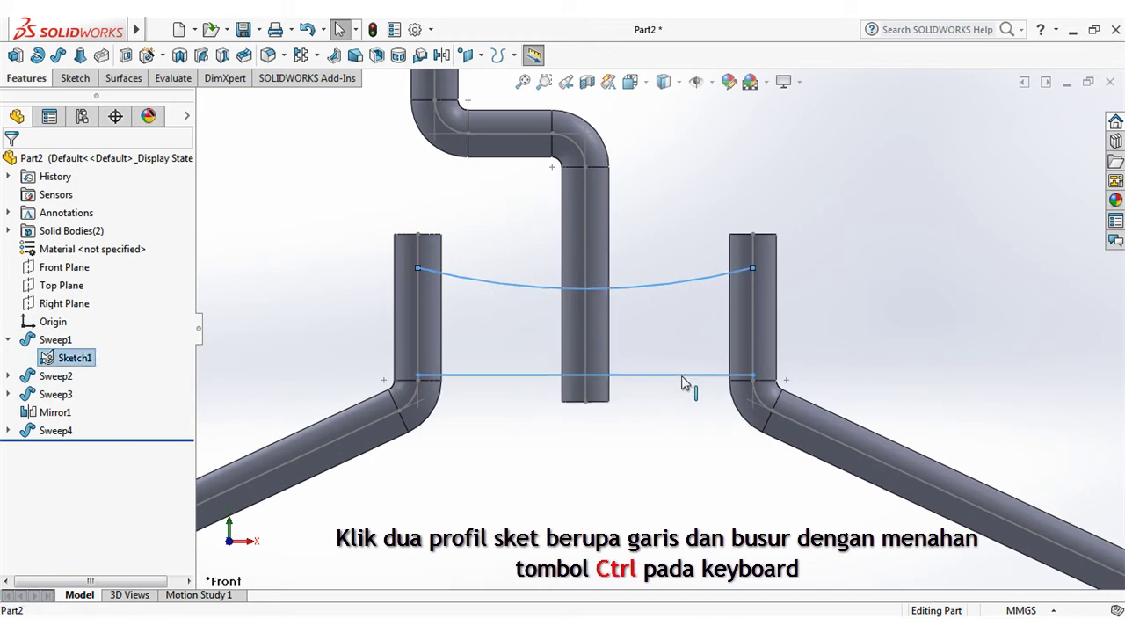
pyautogui.click(15, 55)
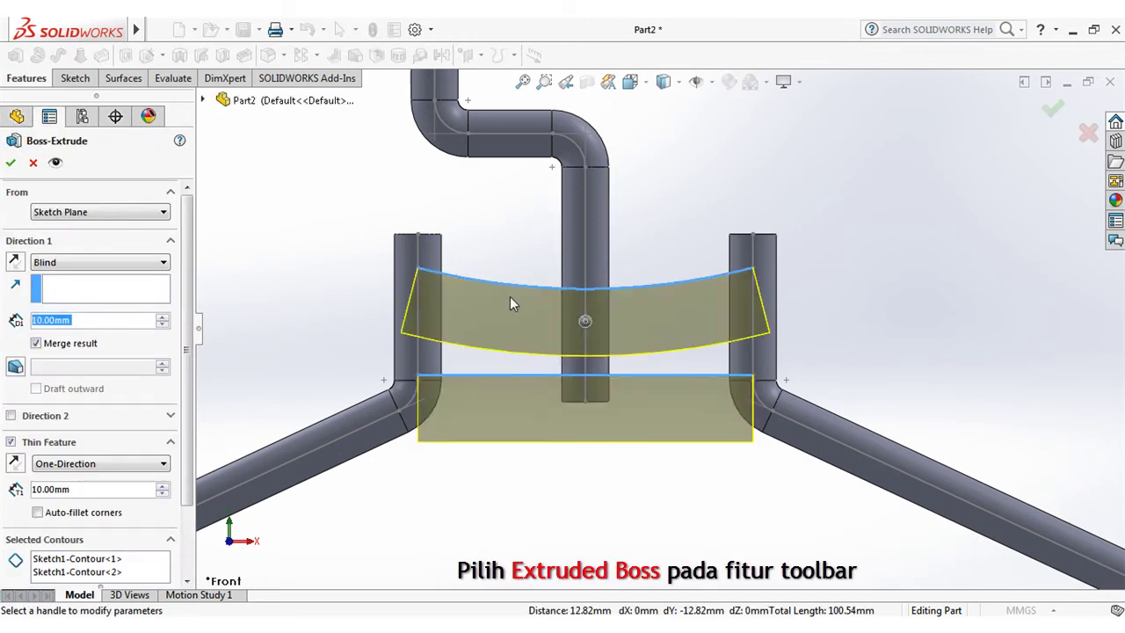
pyautogui.click(91, 262)
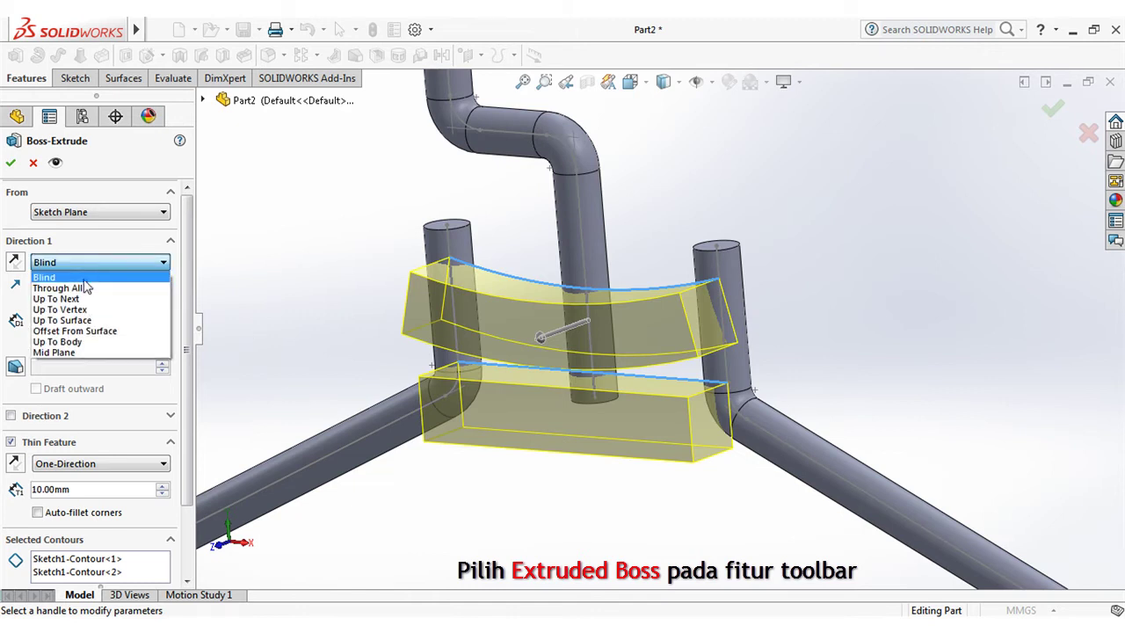
pyautogui.click(85, 354)
pyautogui.doubleClick(80, 322)
pyautogui.write('6')
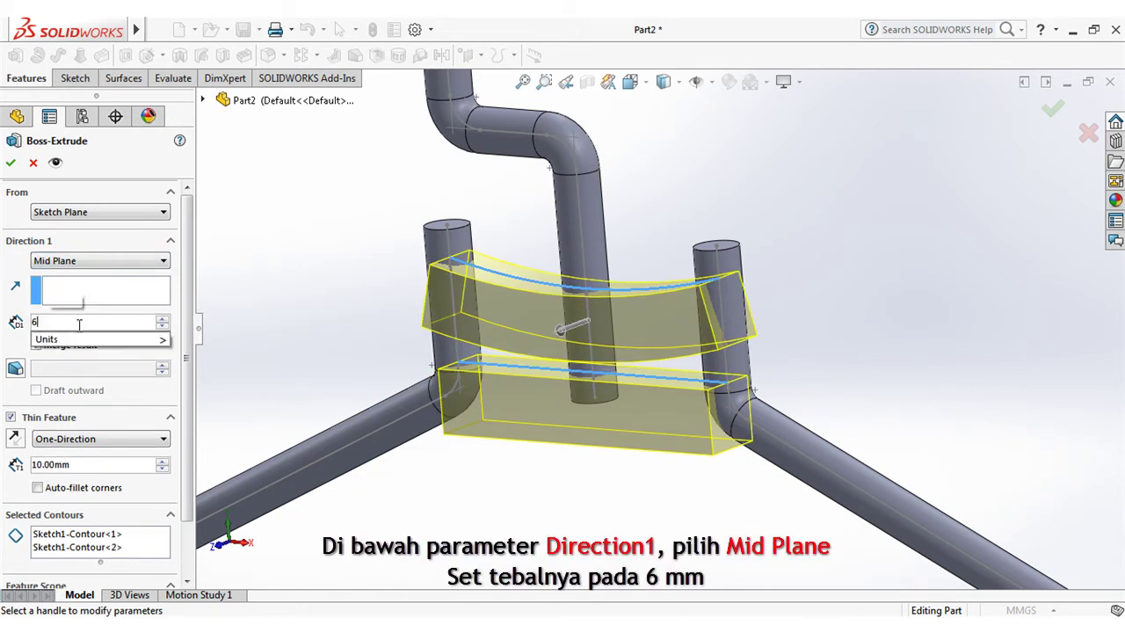
pyautogui.press('Return')
# Step: Set the extrusion's thin feature to Mid-Plane with a thickness of 3 mm
pyautogui.click(65, 439)
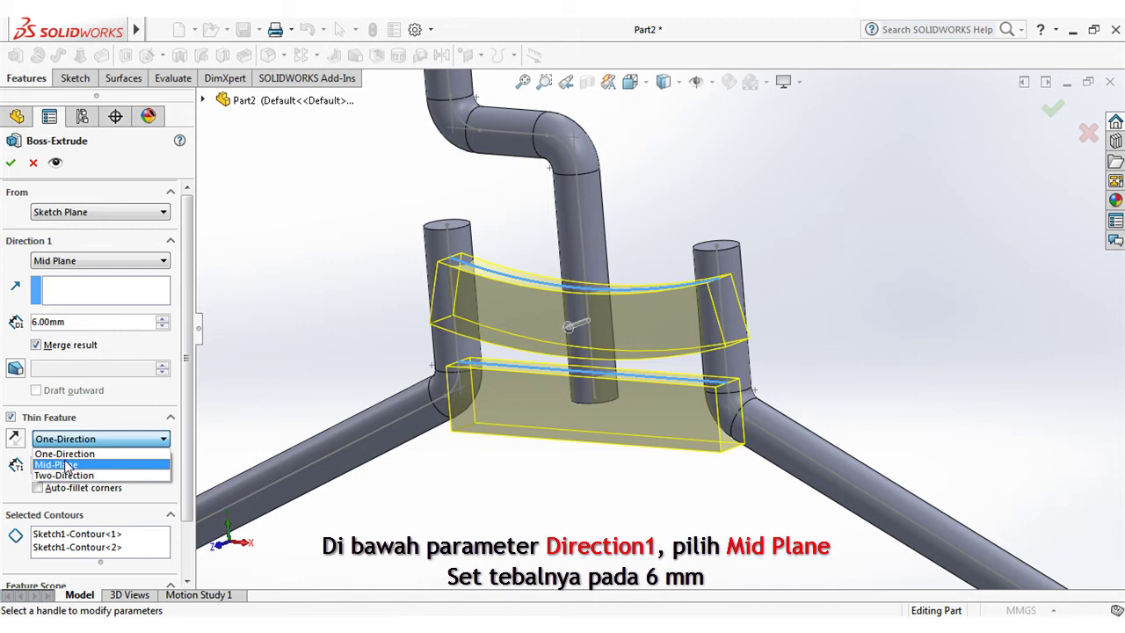
pyautogui.click(62, 460)
pyautogui.doubleClick(80, 463)
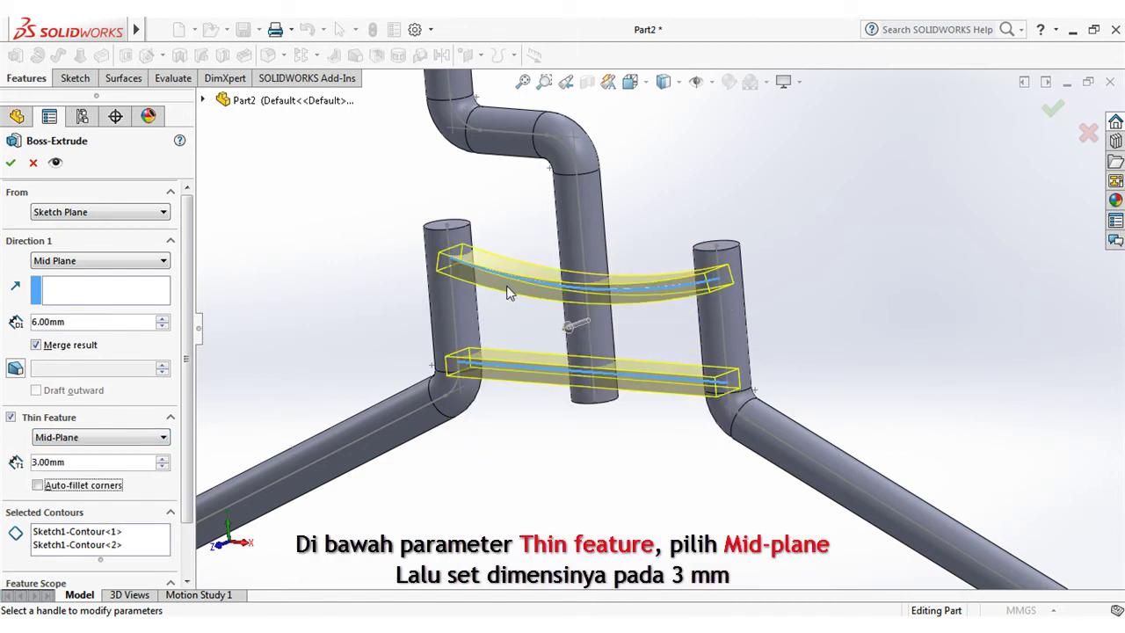
# Step: Add a 5-degree draft to the thin extrusion of the neck bars and create it
pyautogui.scroll(5, 528, 352)
pyautogui.click(15, 369)
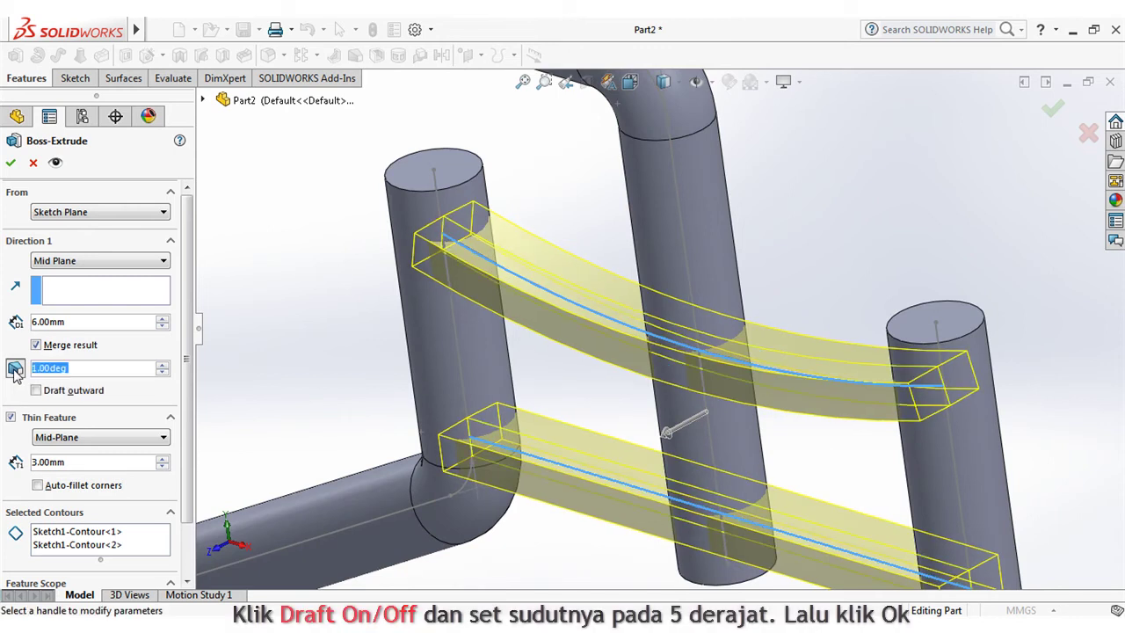
pyautogui.click(163, 365)
pyautogui.click(163, 365)
pyautogui.click(163, 364)
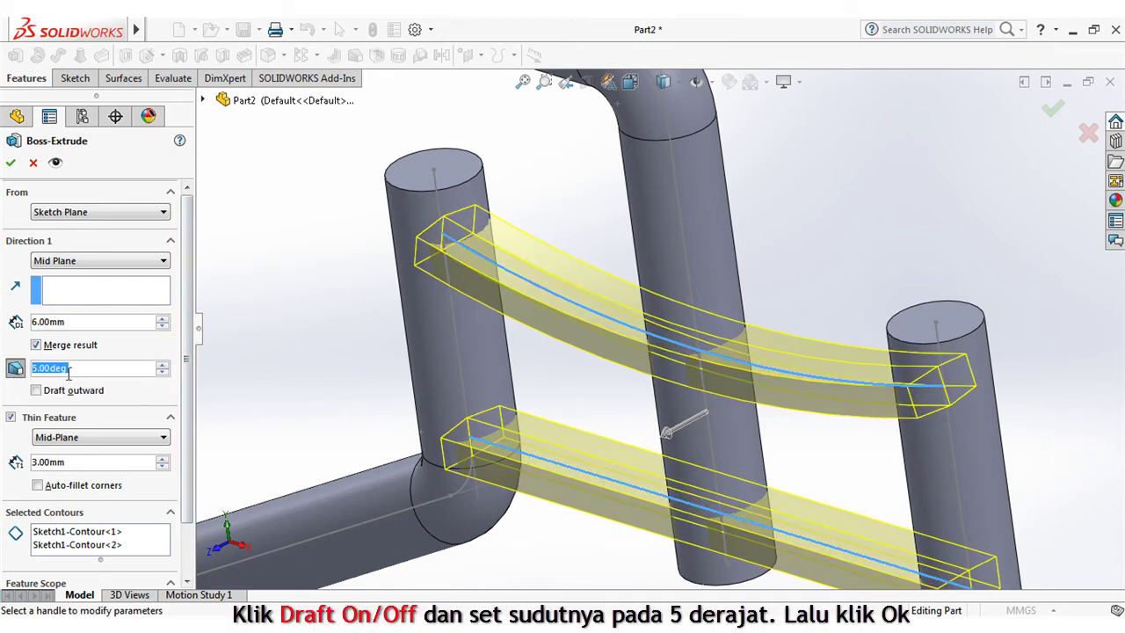
pyautogui.click(10, 159)
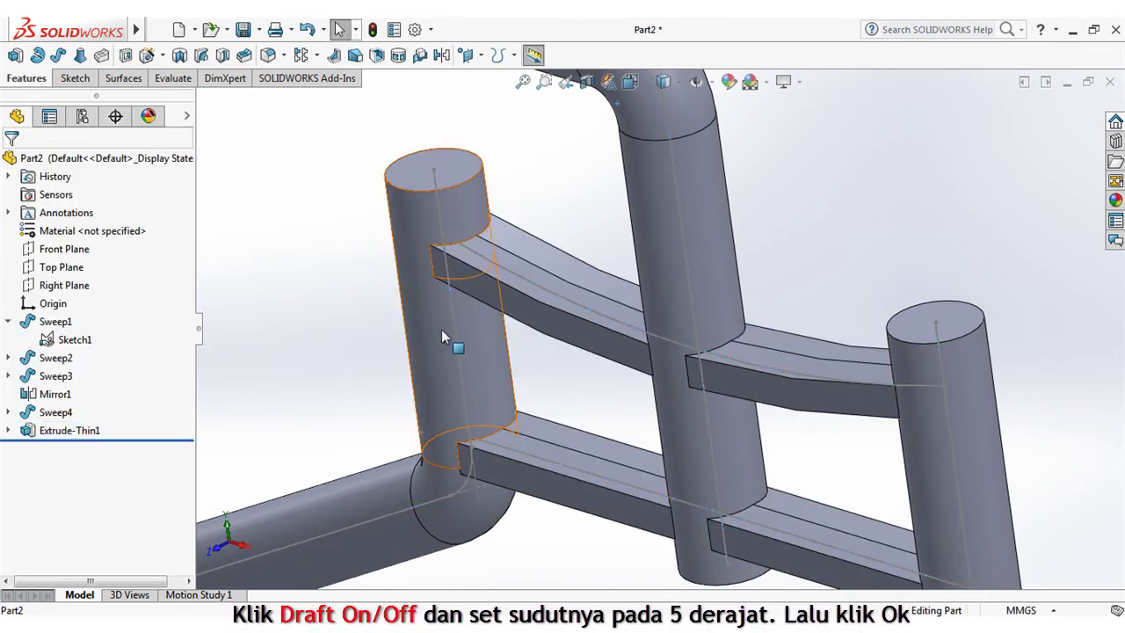
# Step: Start a symmetric fillet with a radius of 7/2 (3.5 mm) on the top end faces of the two neck posts
pyautogui.moveTo(442, 332); pyautogui.dragTo(444, 360, button='middle')
pyautogui.scroll(8, 444, 354)
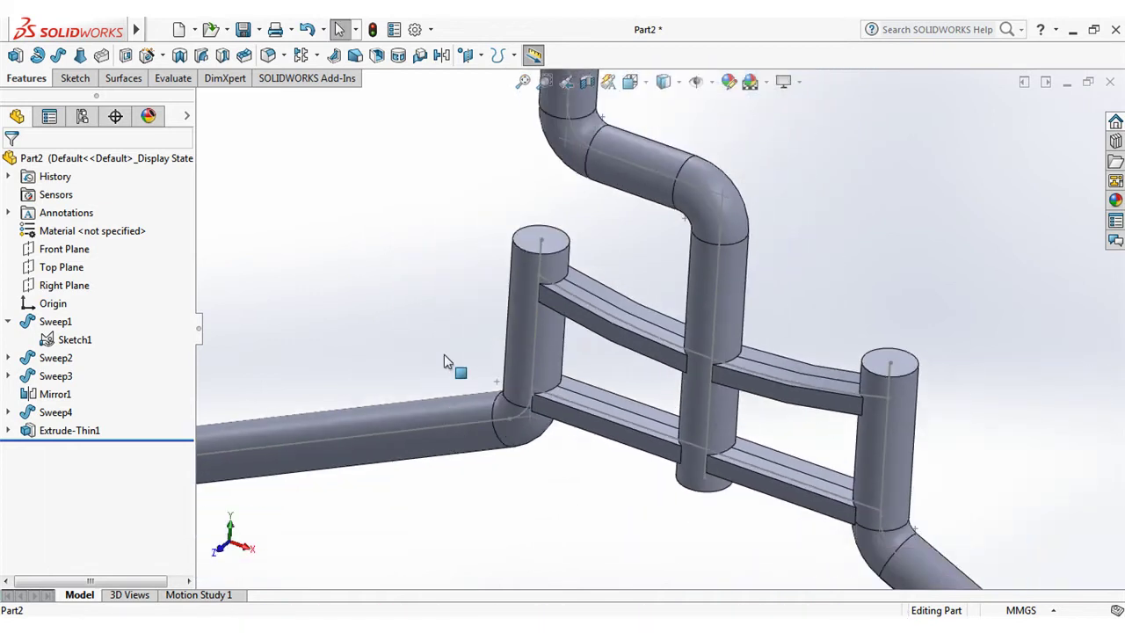
pyautogui.click(267, 55)
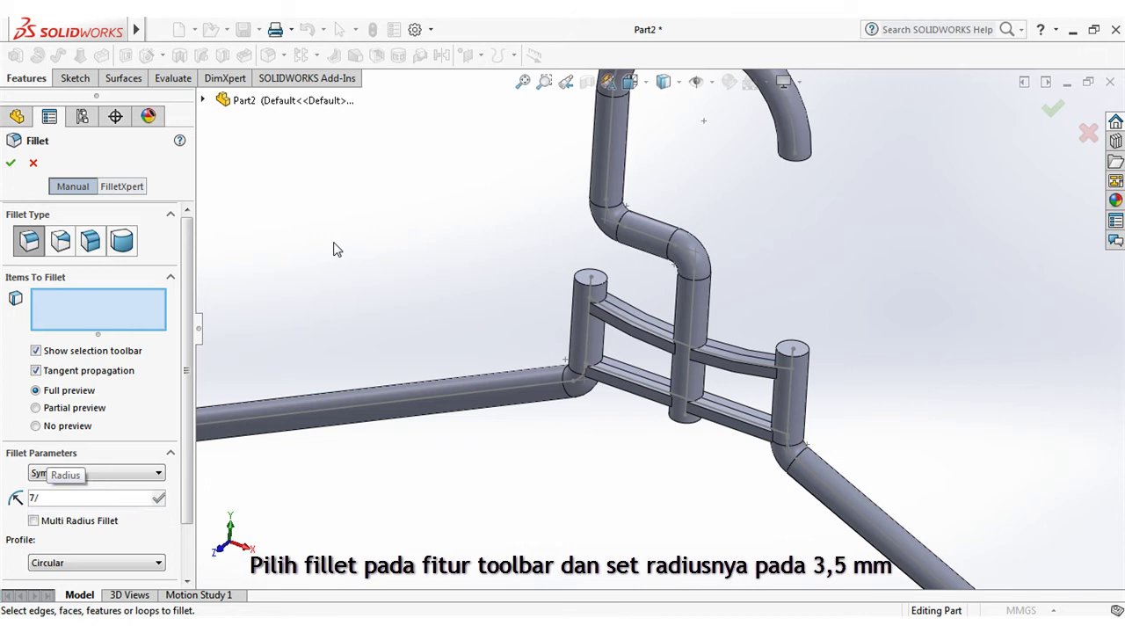
pyautogui.write('7/2')
pyautogui.press('Return')
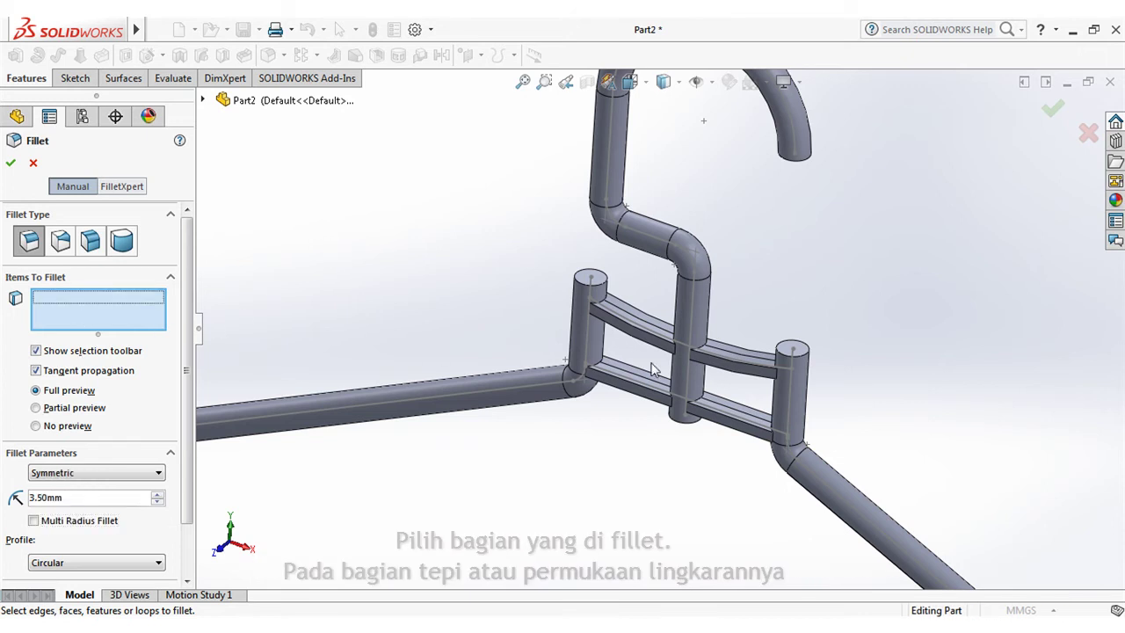
pyautogui.scroll(-2, 615, 299)
pyautogui.click(593, 268)
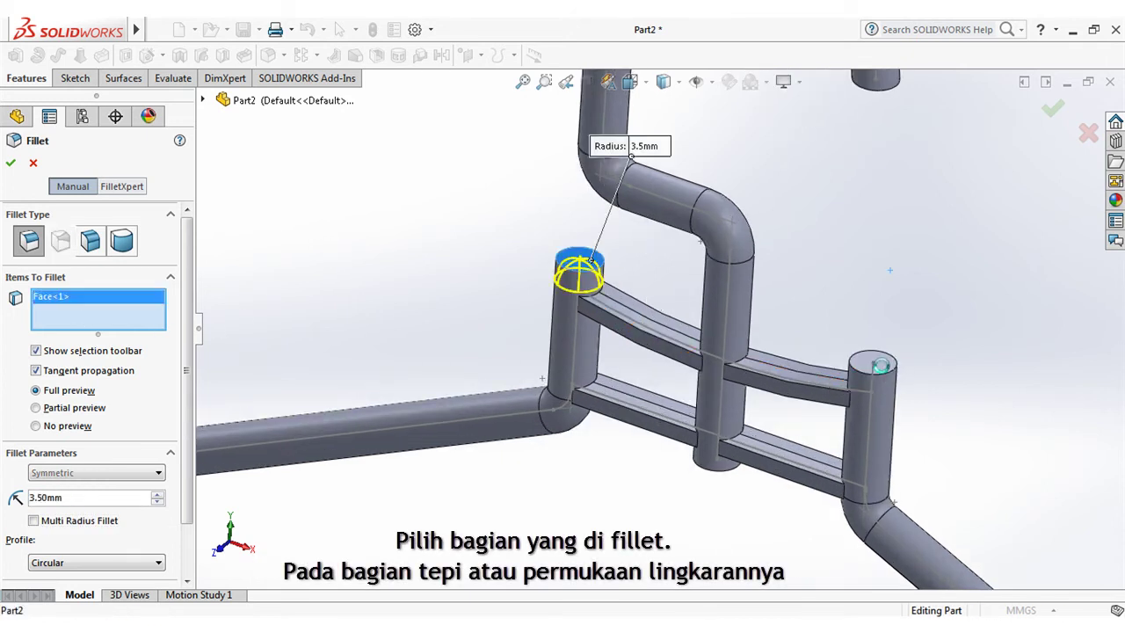
pyautogui.click(881, 365)
# Step: Add the hook tip, the lower end of the hook stem and both curved shoulder ends to the fillet, and create it
pyautogui.moveTo(881, 365); pyautogui.dragTo(743, 208, button='middle')
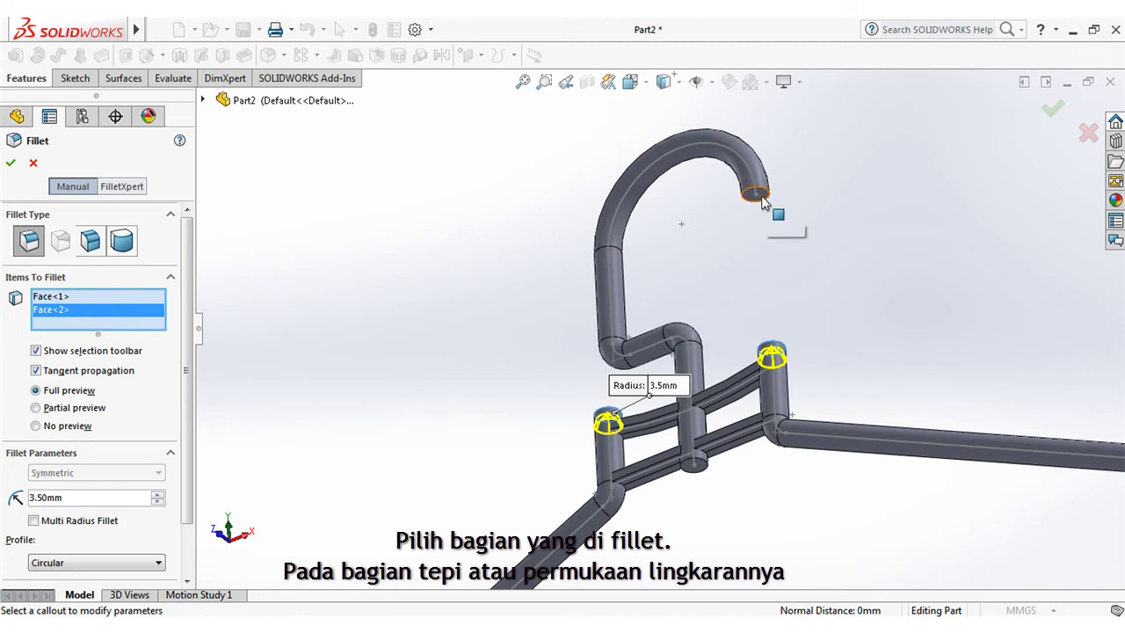
pyautogui.click(761, 200)
pyautogui.click(708, 474)
pyautogui.scroll(3, 741, 483)
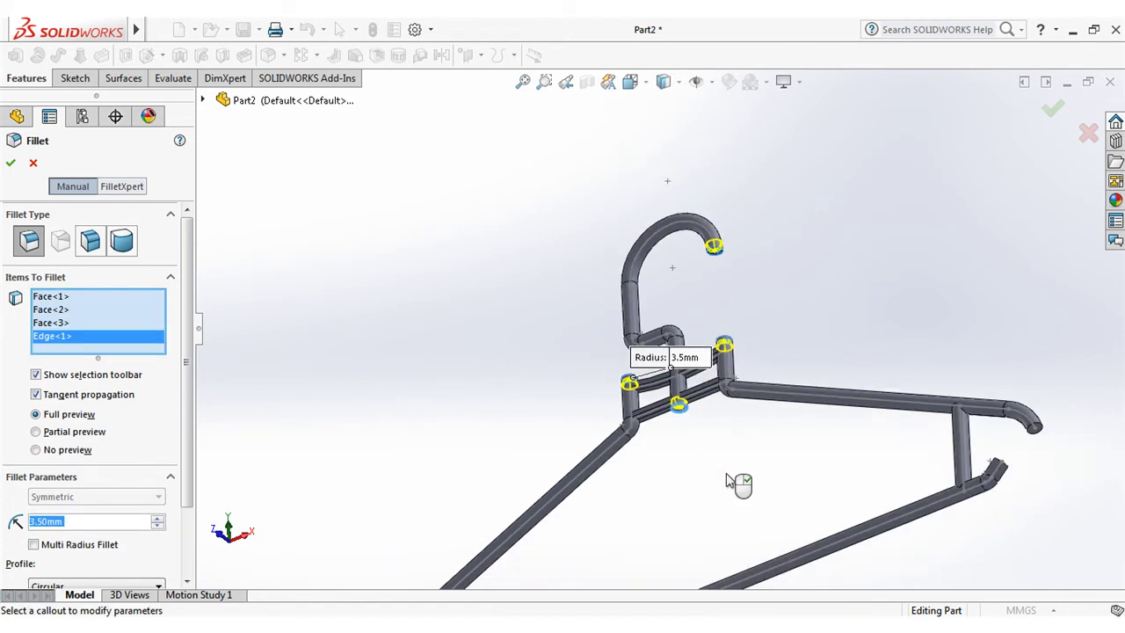
pyautogui.scroll(-5, 946, 375)
pyautogui.click(857, 316)
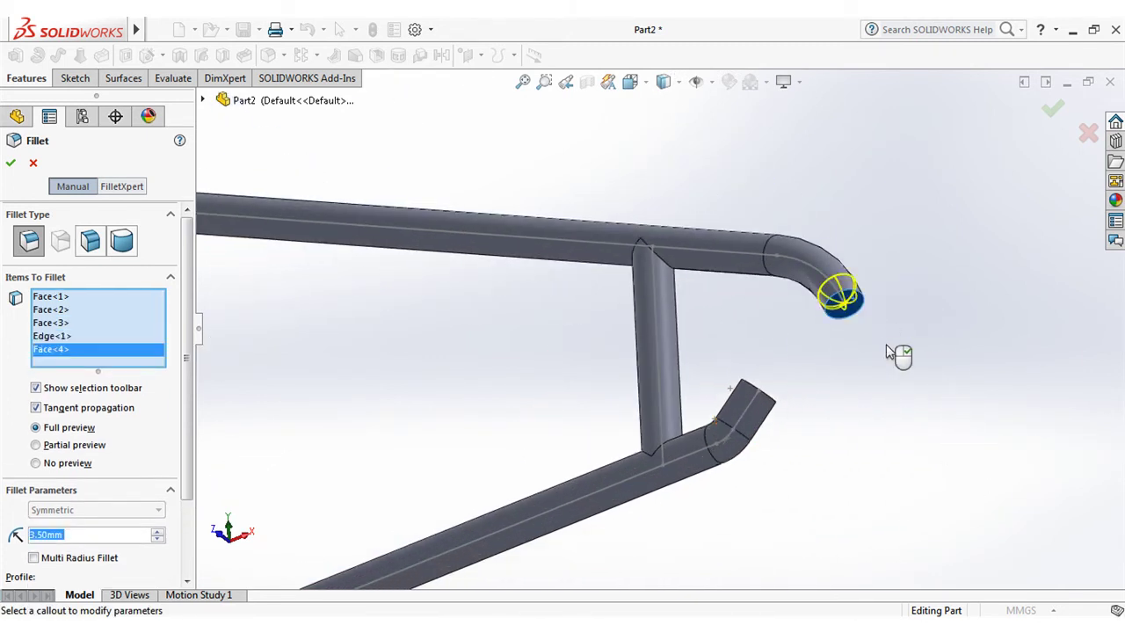
pyautogui.scroll(5, 896, 355)
pyautogui.moveTo(896, 354); pyautogui.dragTo(346, 427, button='middle')
pyautogui.scroll(-10, 370, 395)
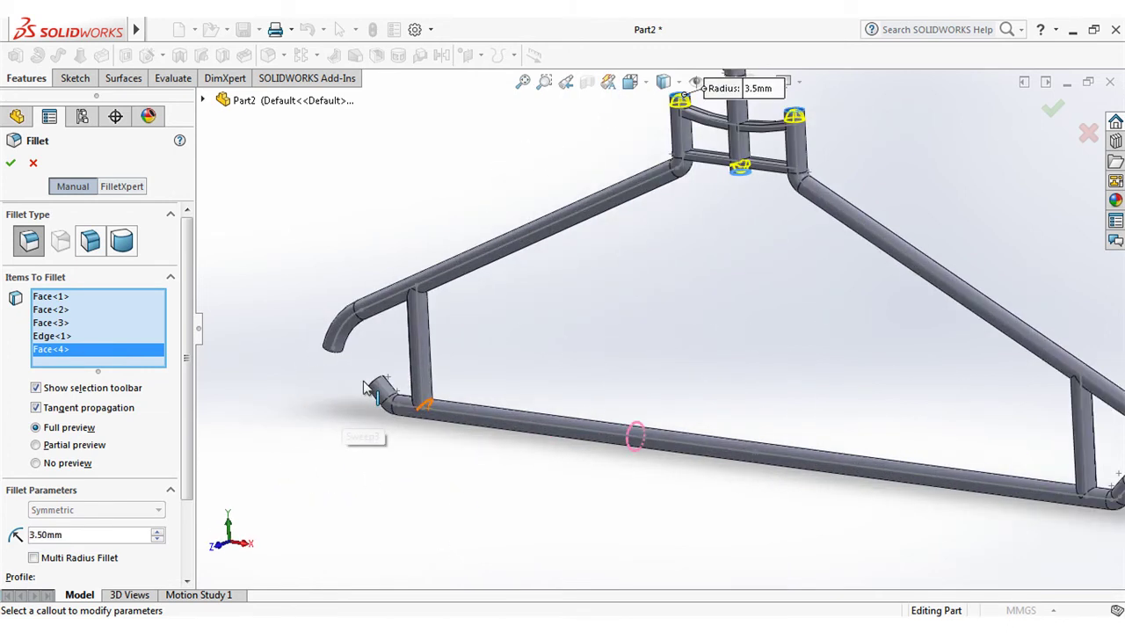
pyautogui.click(378, 315)
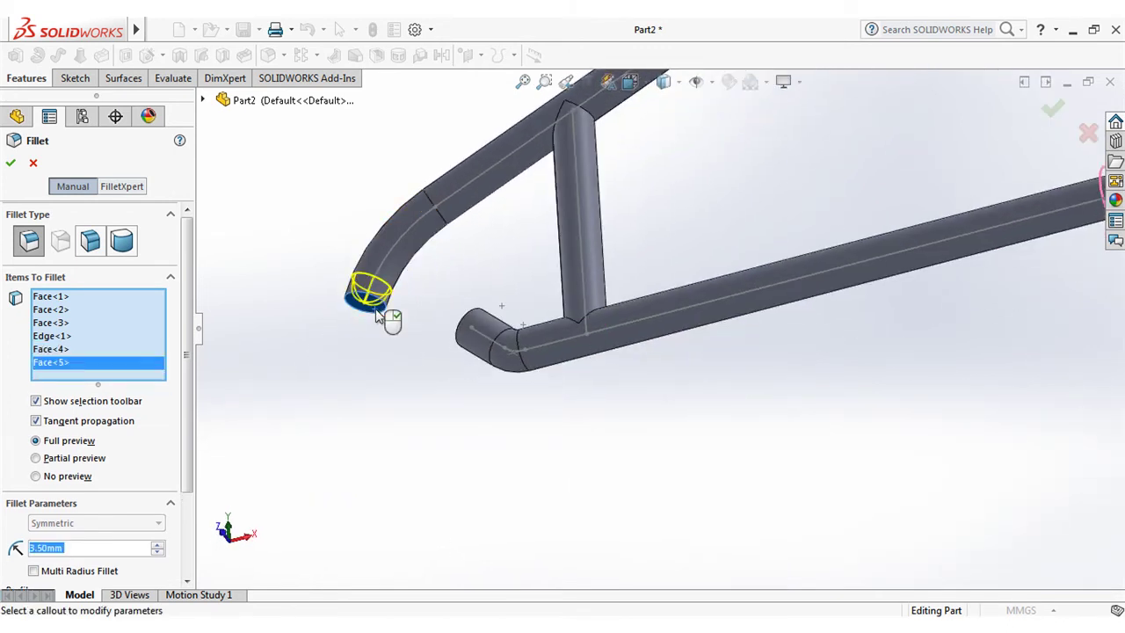
pyautogui.press('Return')
# Step: Start a boss extrusion from Sketch1 and clear its contour selection
pyautogui.scroll(6, 452, 366)
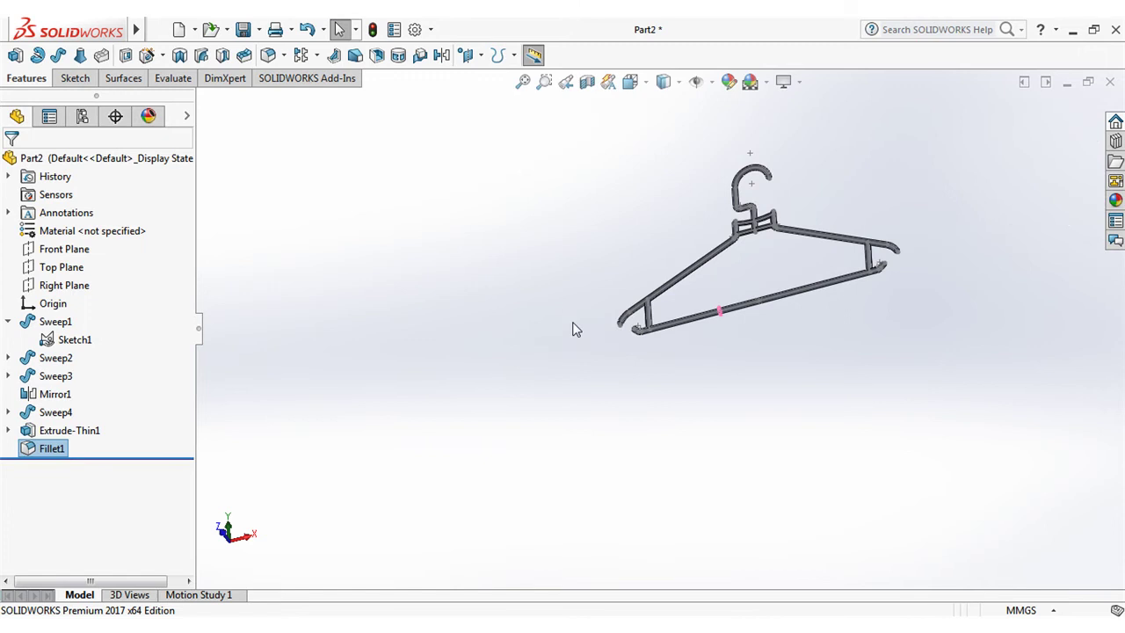
pyautogui.scroll(-6, 724, 237)
pyautogui.scroll(-5, 685, 299)
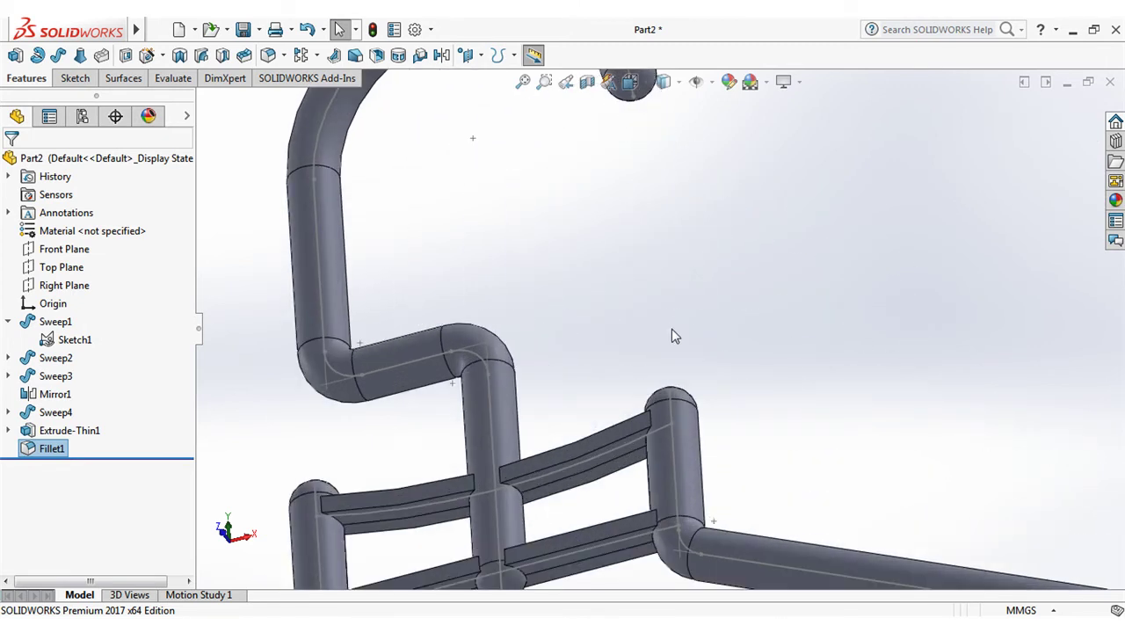
pyautogui.scroll(-5, 615, 501)
pyautogui.scroll(5, 620, 520)
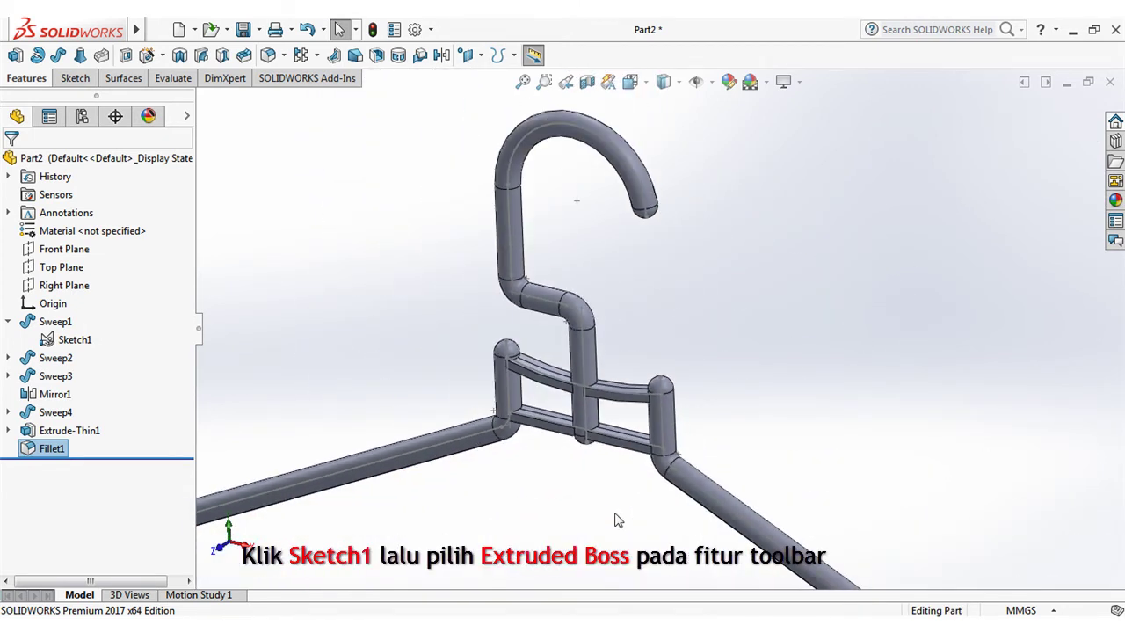
pyautogui.click(72, 339)
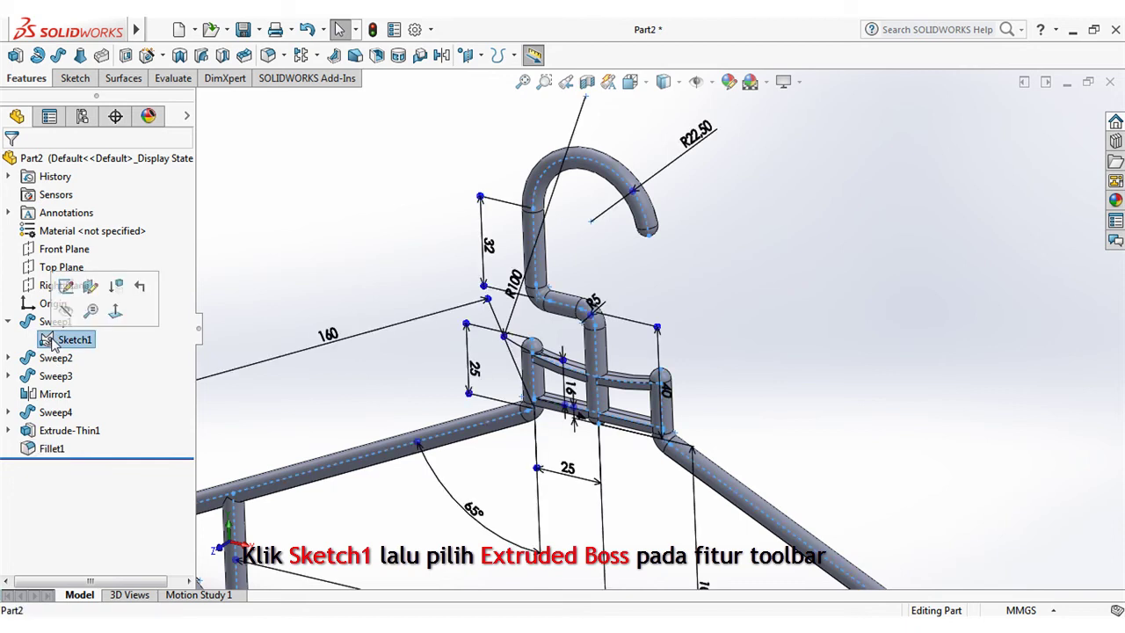
pyautogui.click(15, 56)
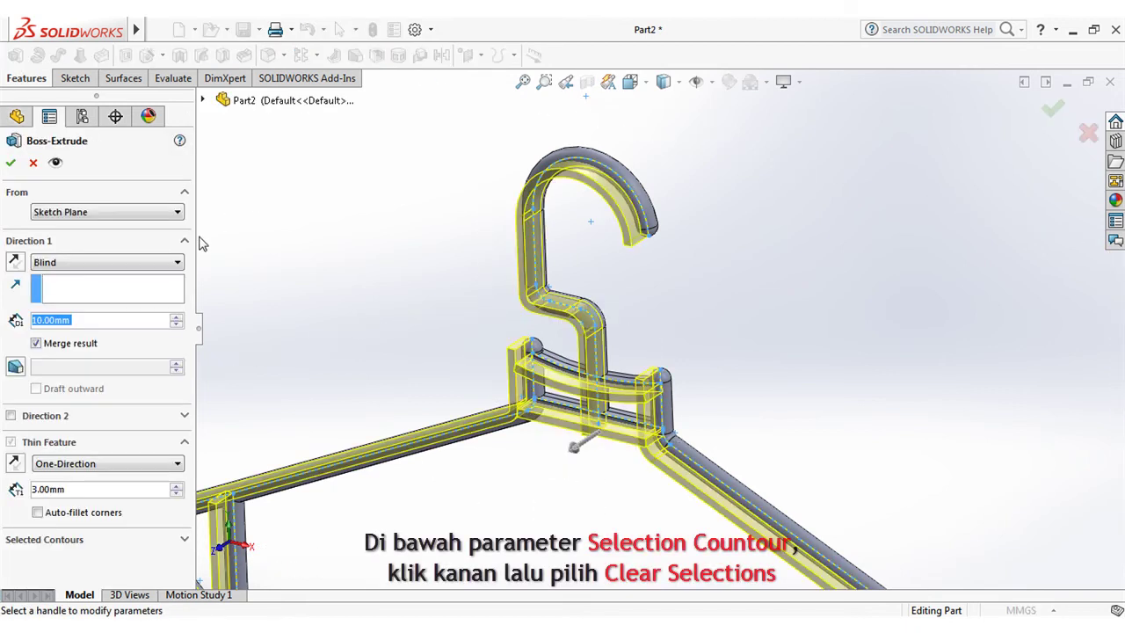
pyautogui.click(149, 550)
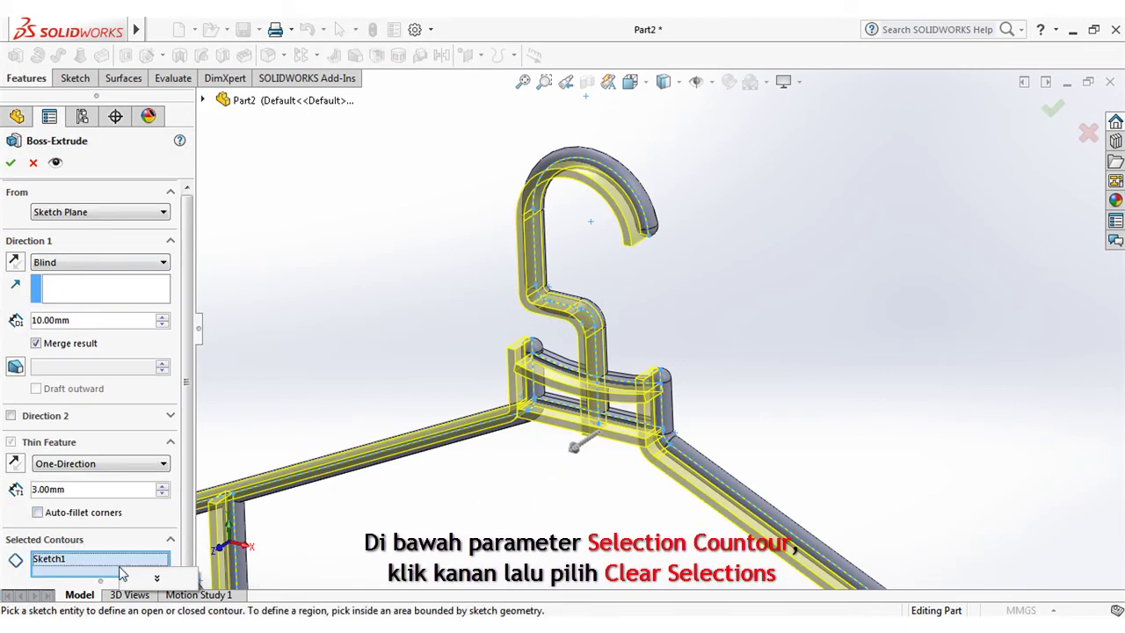
pyautogui.rightClick(122, 573)
pyautogui.click(182, 578)
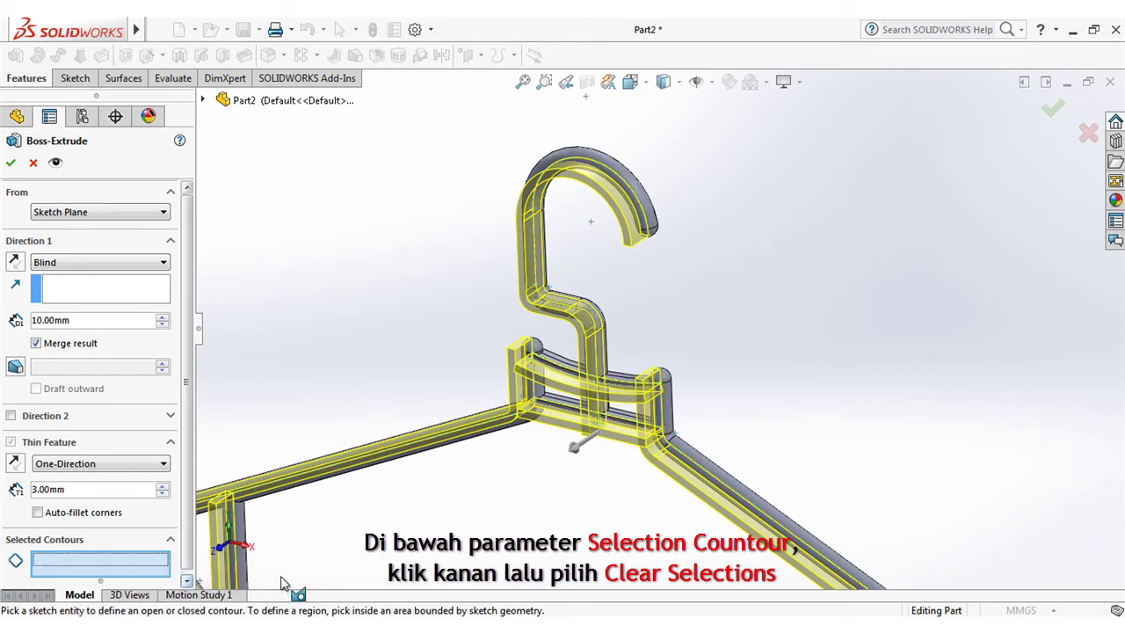
# Step: Choose the two enclosed regions of the neck as the extrusion contours and turn off the thin feature
pyautogui.scroll(-10, 534, 479)
pyautogui.click(614, 301)
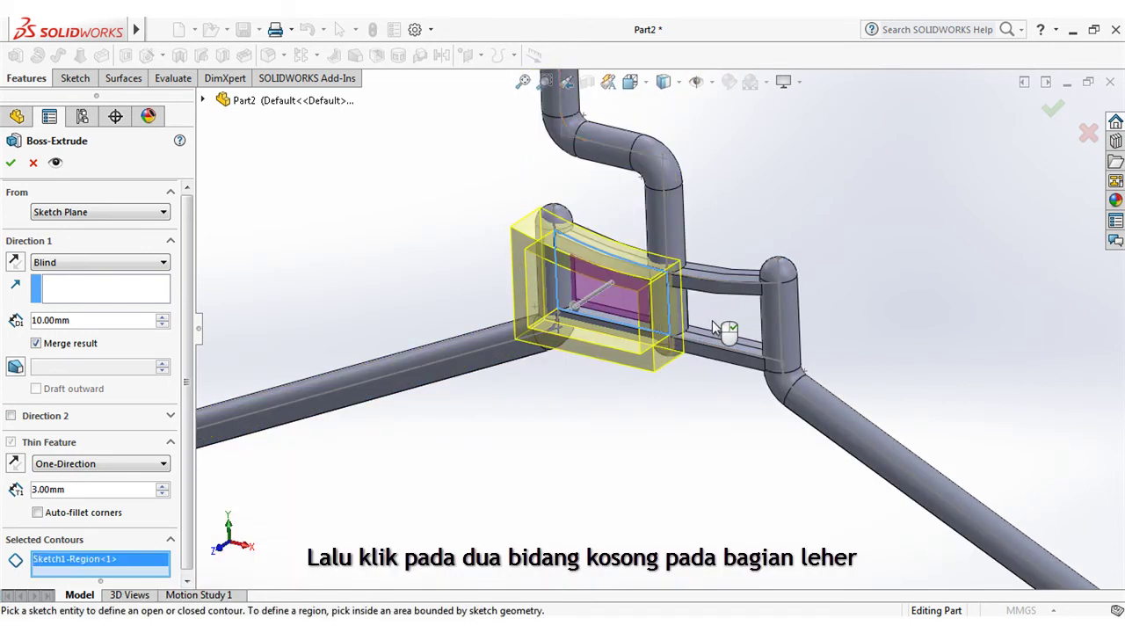
pyautogui.click(716, 328)
pyautogui.click(11, 442)
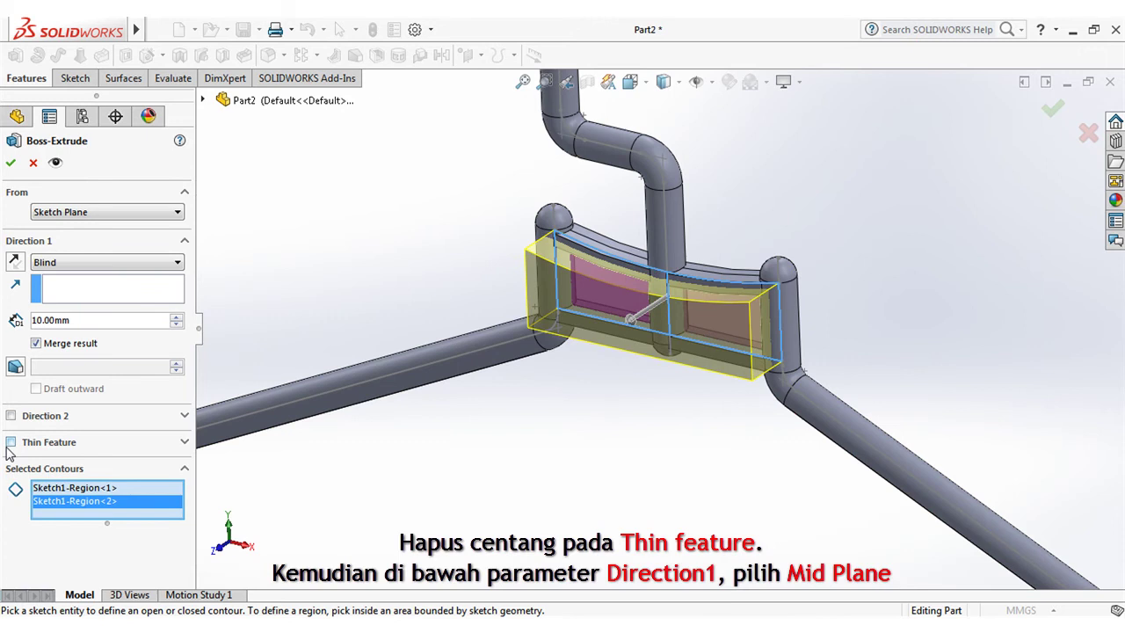
# Step: Extrude the two neck regions Mid Plane with a depth of 1.5 mm
pyautogui.click(54, 266)
pyautogui.click(64, 343)
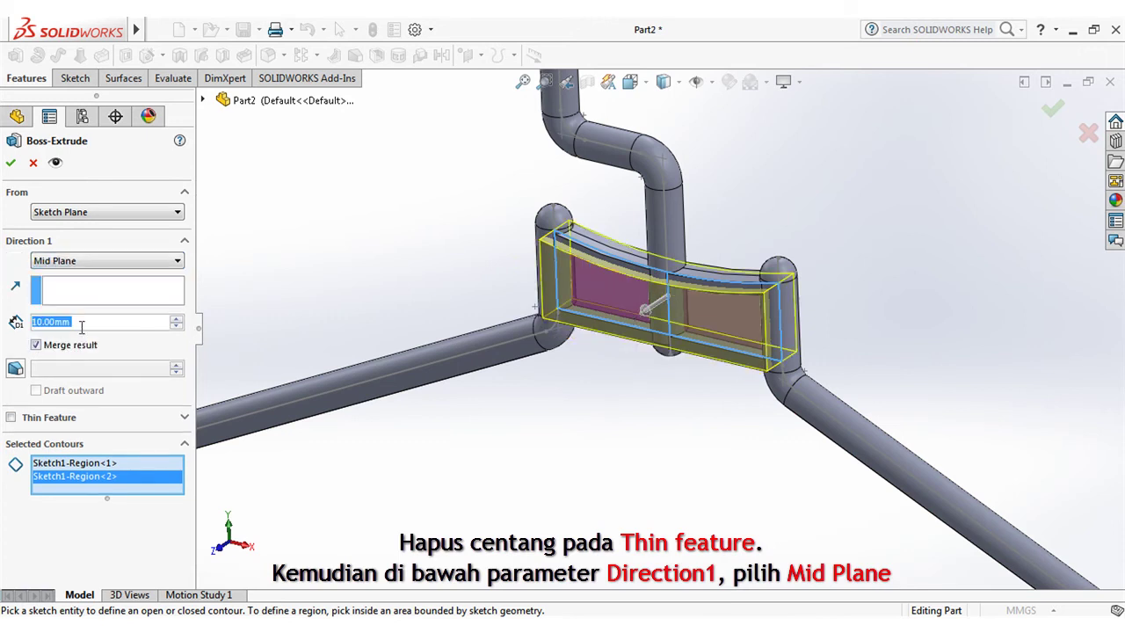
pyautogui.write('1,')
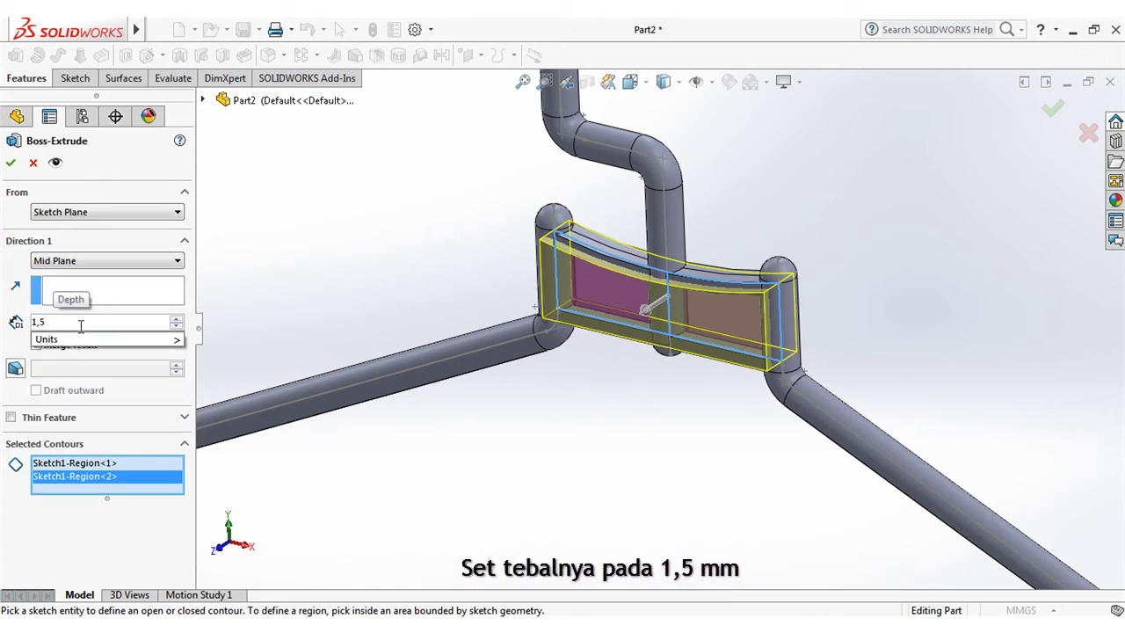
pyautogui.write('5')
pyautogui.press('Return')
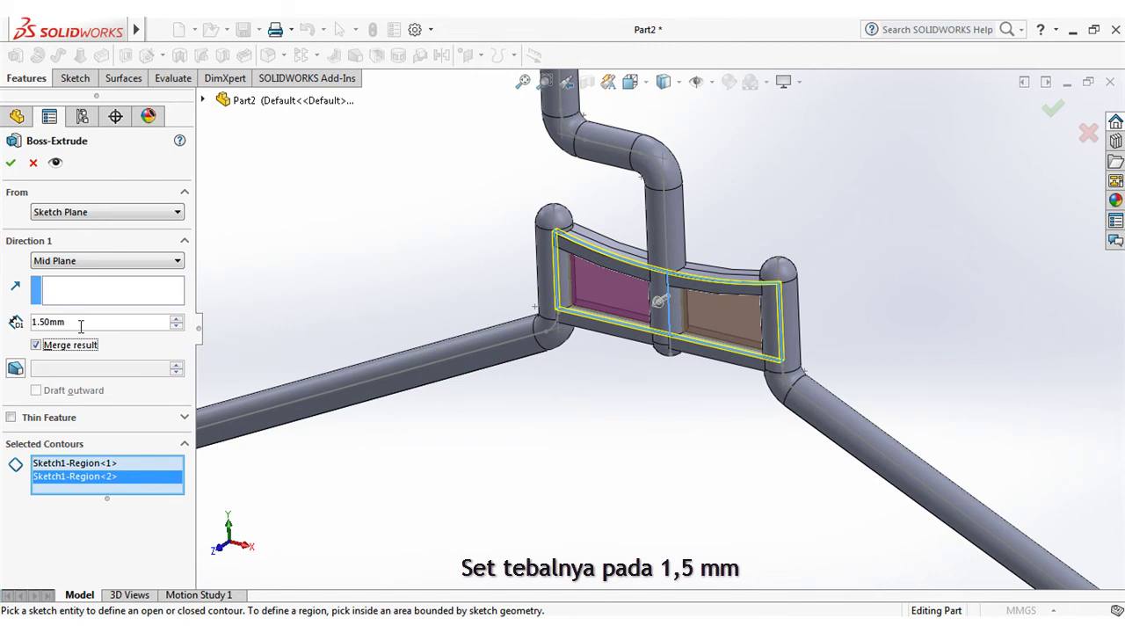
pyautogui.moveTo(588, 343); pyautogui.dragTo(247, 231, button='middle')
pyautogui.click(10, 163)
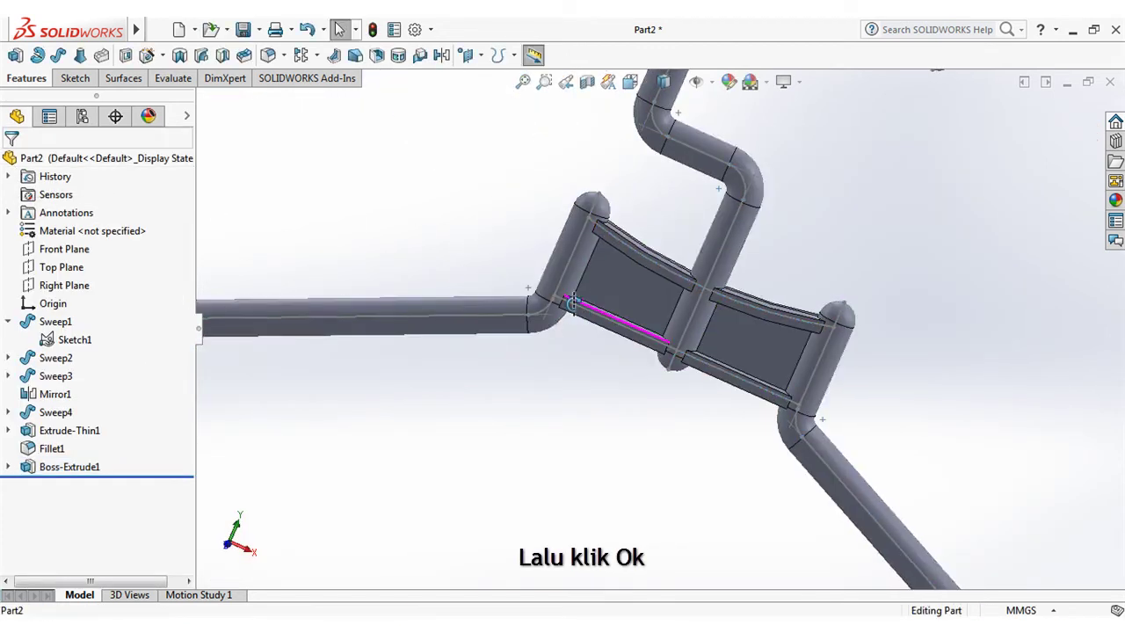
# Step: Fillet the neck bars with a 1 mm radius, extending one picked edge to all edges internal to its feature
pyautogui.moveTo(536, 307); pyautogui.dragTo(482, 255, button='middle')
pyautogui.scroll(2, 640, 295)
pyautogui.scroll(-5, 729, 321)
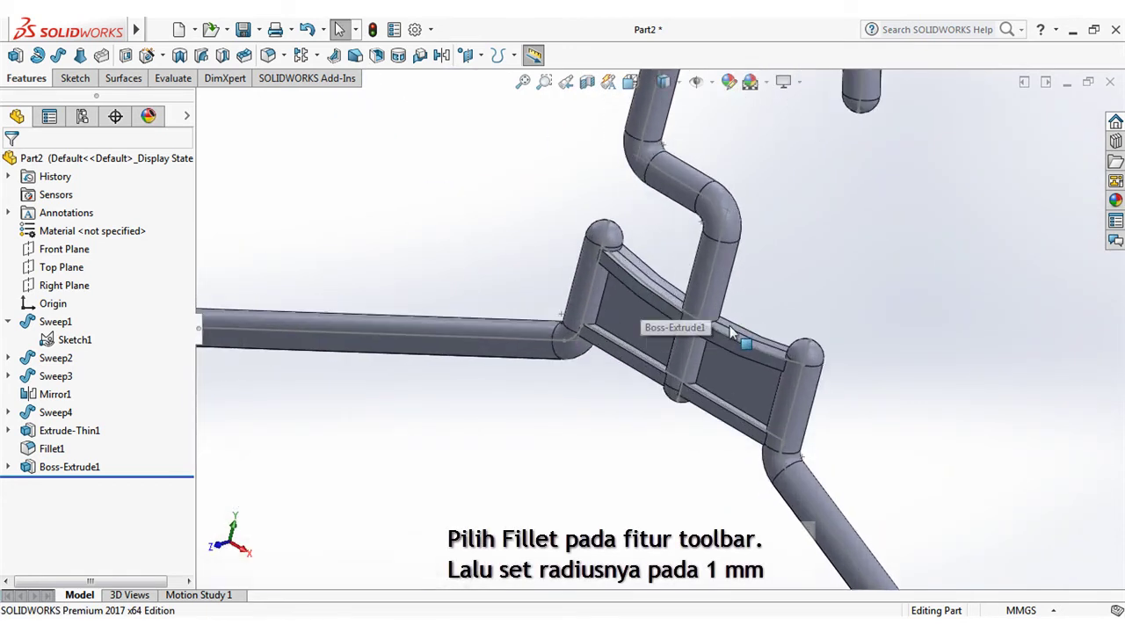
pyautogui.click(269, 55)
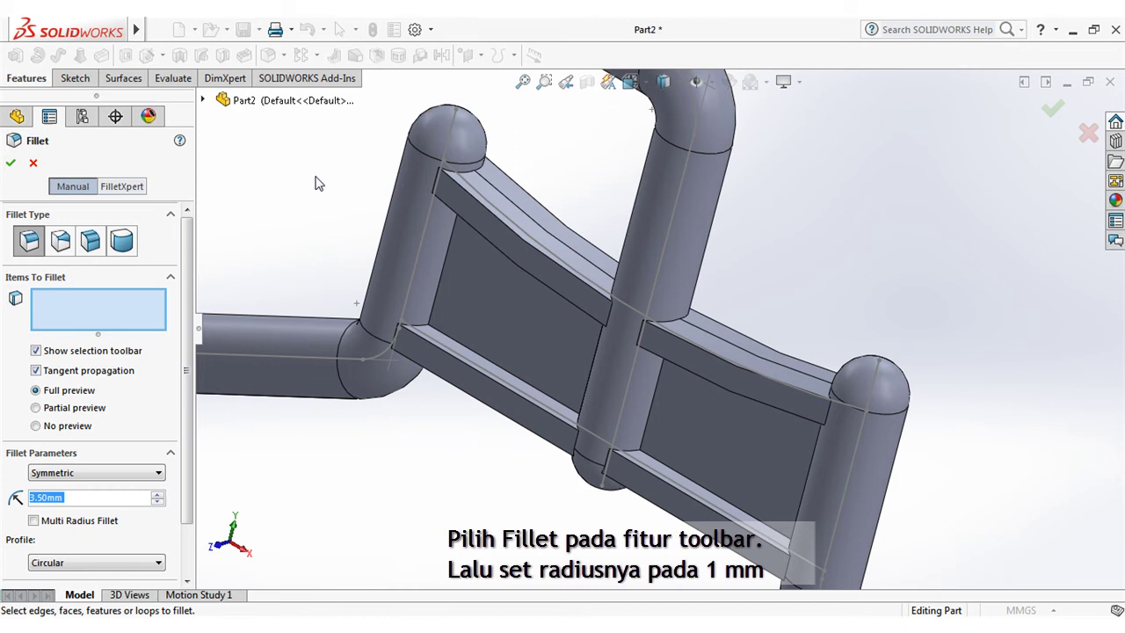
pyautogui.write('1')
pyautogui.press('Return')
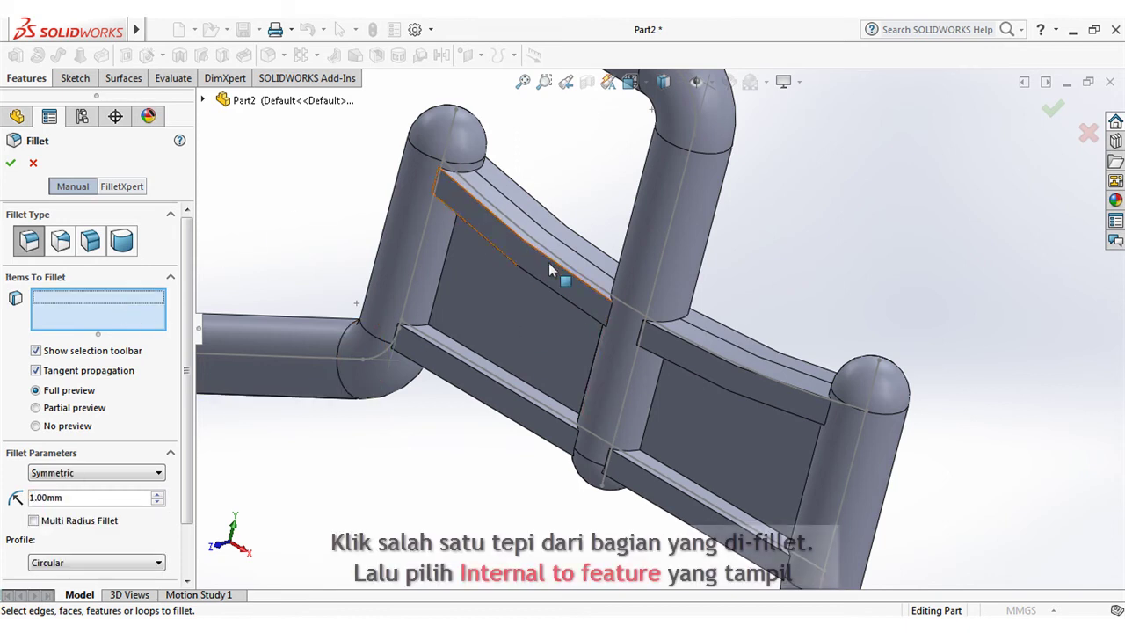
pyautogui.click(551, 264)
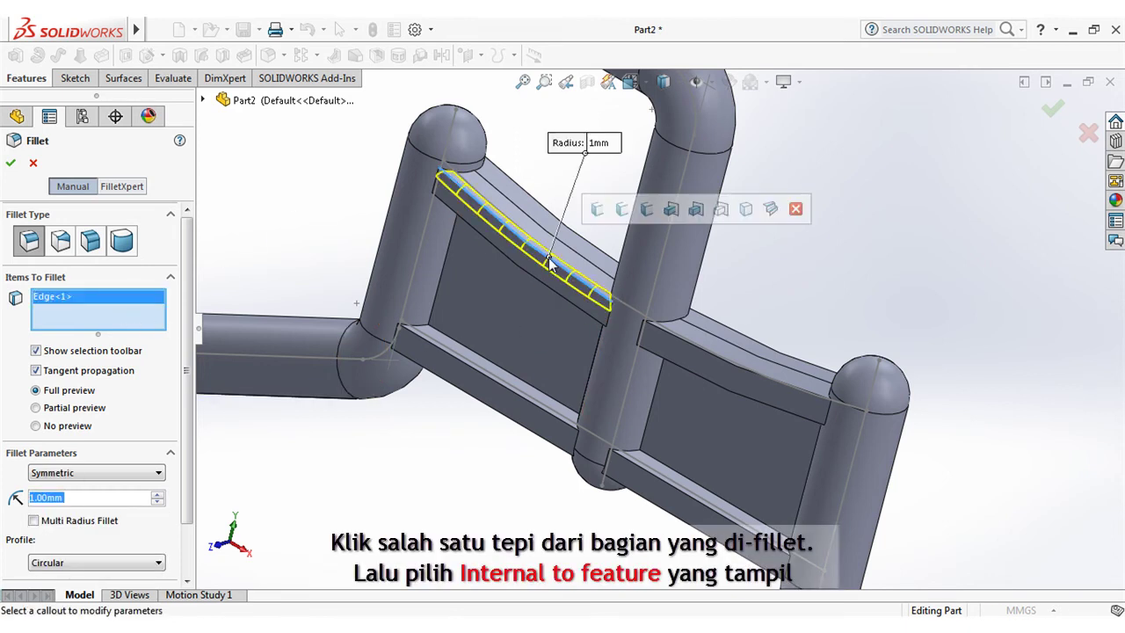
pyautogui.click(671, 211)
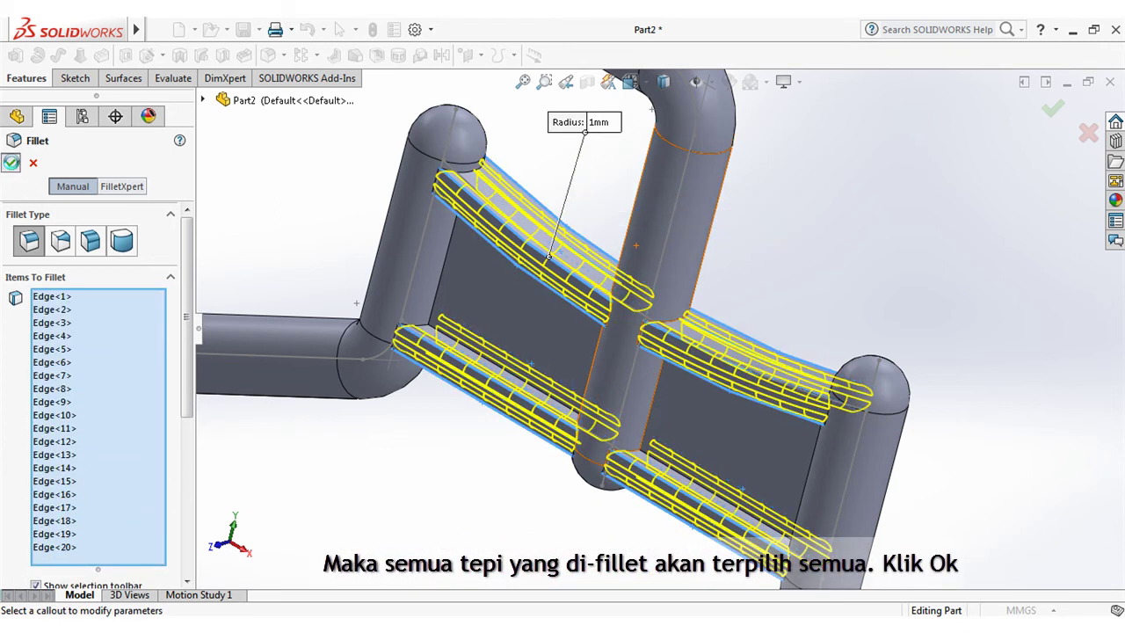
pyautogui.press('Return')
# Step: Inspect the filleted neck bars in a section view along the Right Plane offset by -15 mm, and discard the section
pyautogui.moveTo(603, 307); pyautogui.dragTo(594, 286, button='middle')
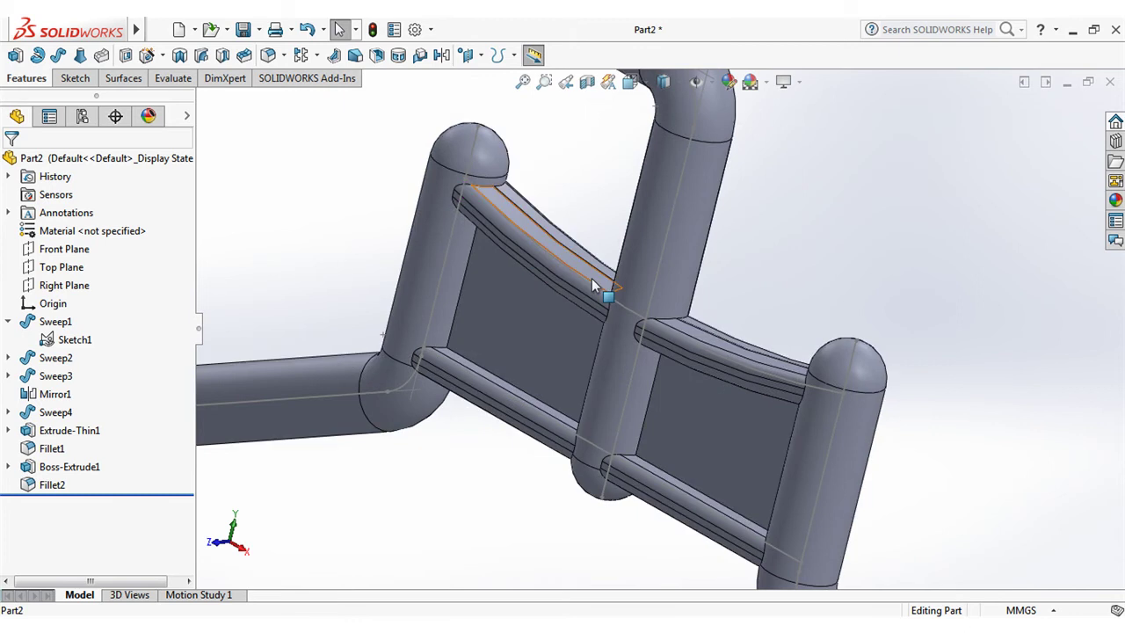
pyautogui.click(589, 83)
pyautogui.click(84, 461)
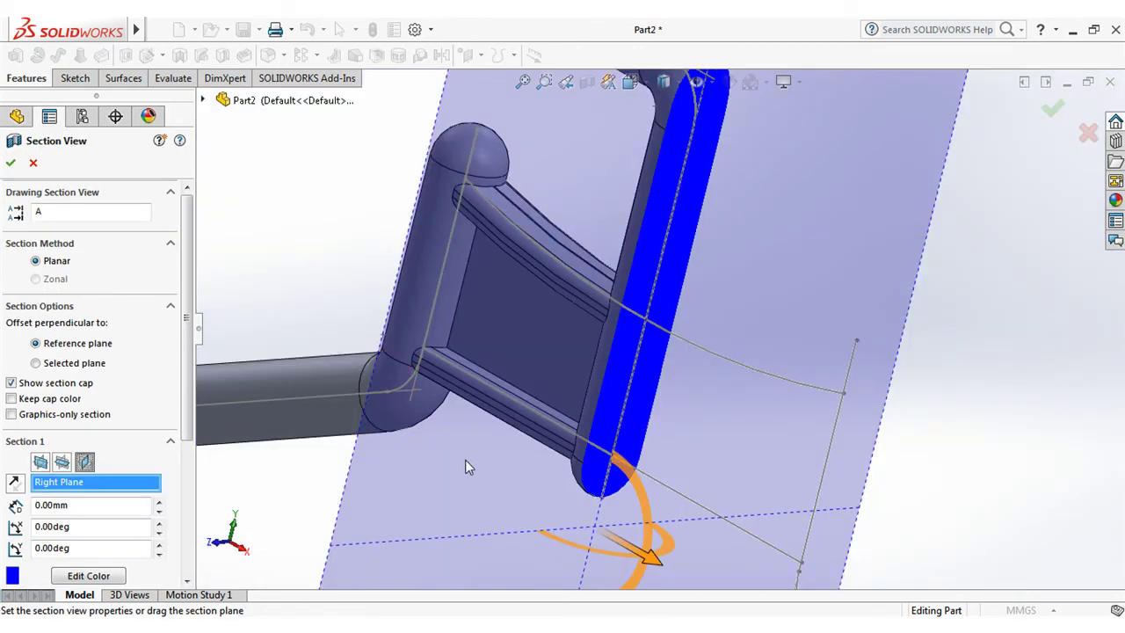
pyautogui.moveTo(626, 533); pyautogui.dragTo(568, 472)
pyautogui.moveTo(568, 472); pyautogui.dragTo(528, 448, button='middle')
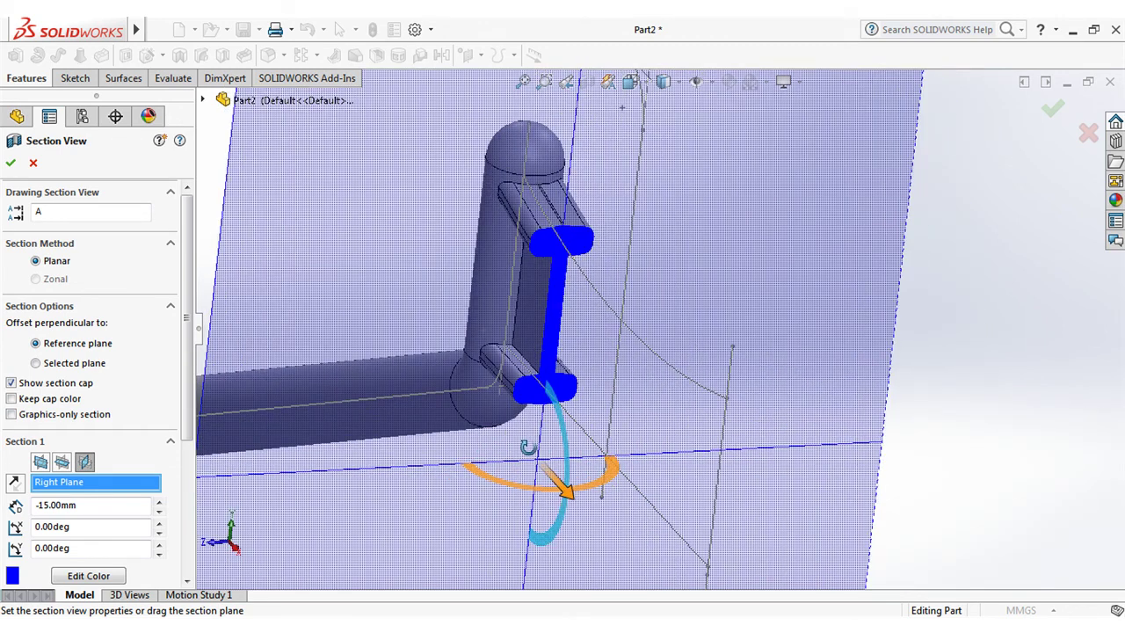
pyautogui.click(32, 164)
# Step: Start a Revolved Boss sketch on the circular end face of the lower bar's upturned tip and offset its edge 1 mm outward
pyautogui.scroll(5, 641, 377)
pyautogui.moveTo(641, 377); pyautogui.dragTo(465, 484, button='middle')
pyautogui.scroll(3, 460, 457)
pyautogui.scroll(-6, 613, 355)
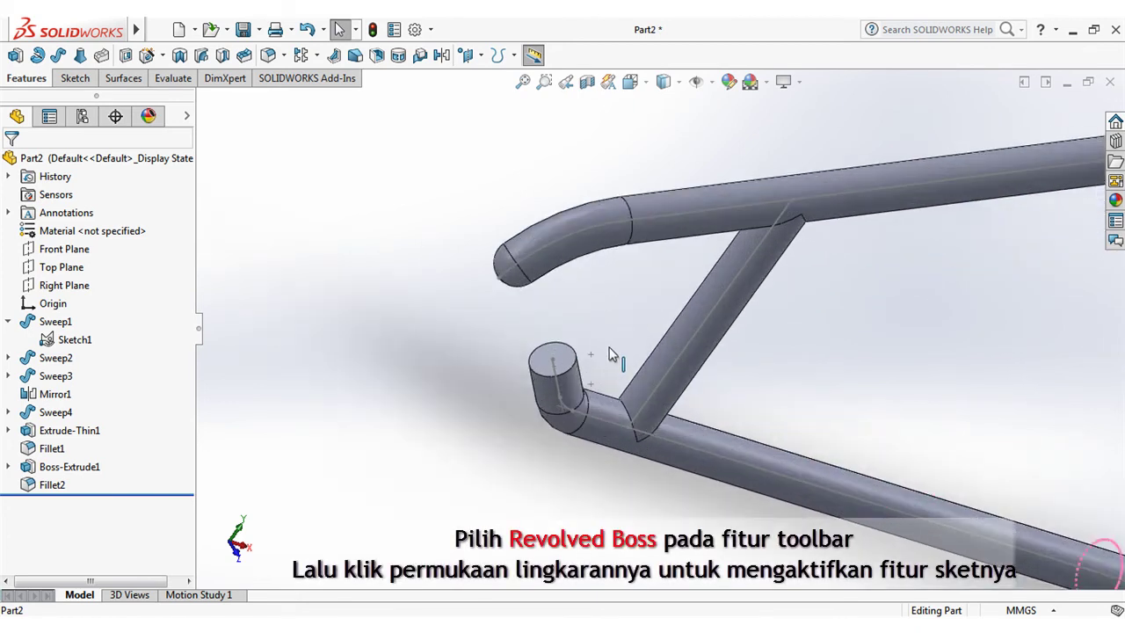
pyautogui.scroll(-4, 613, 355)
pyautogui.click(36, 57)
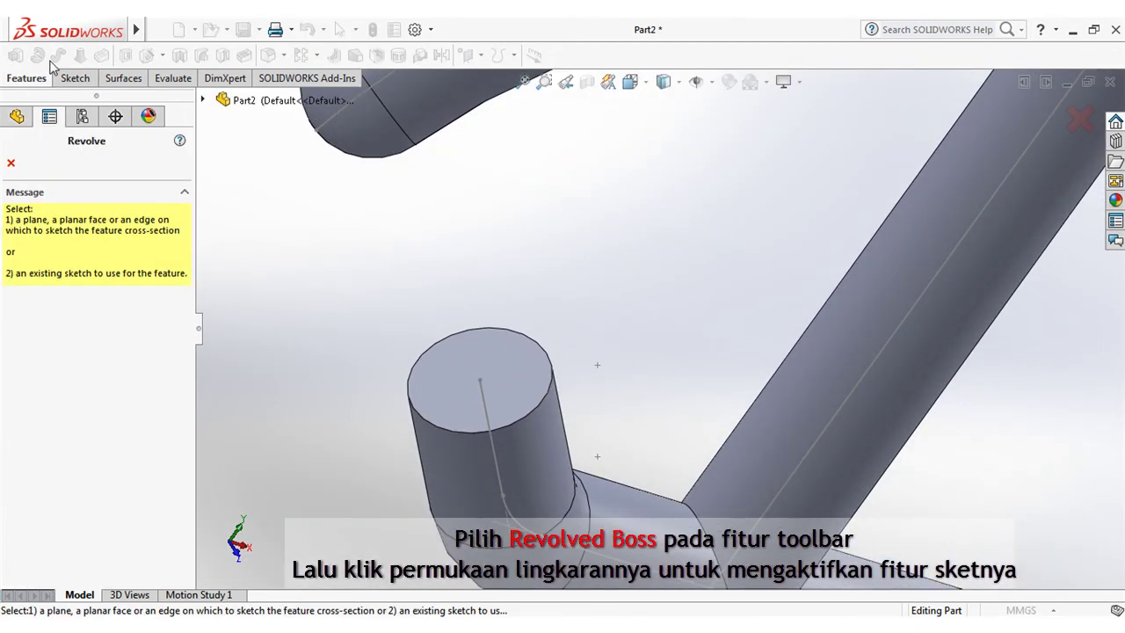
pyautogui.click(516, 373)
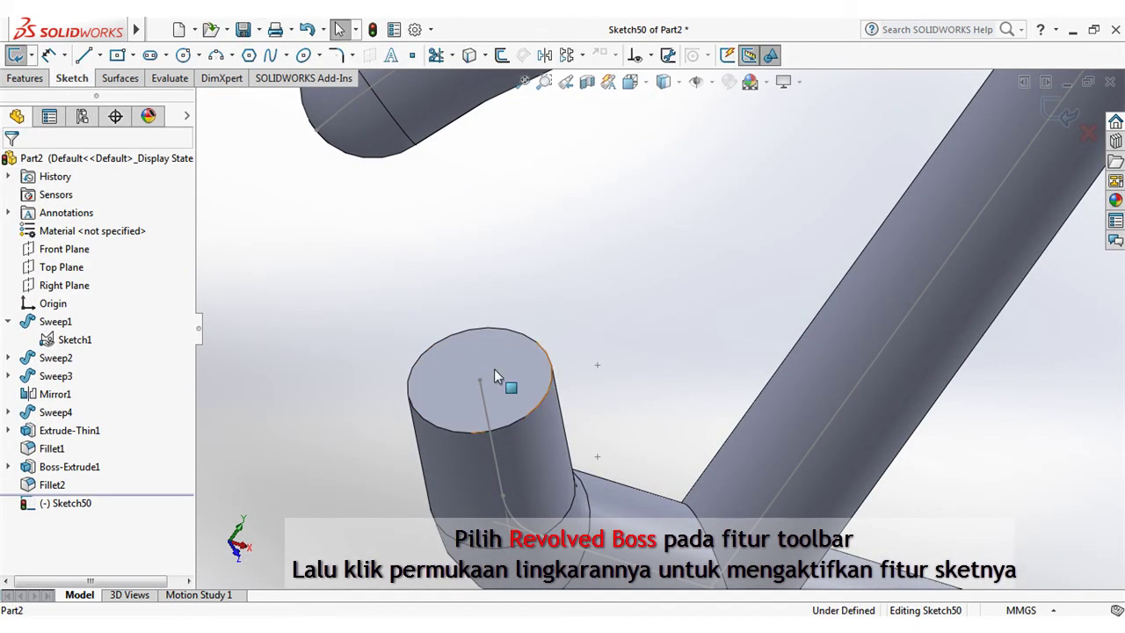
pyautogui.click(502, 56)
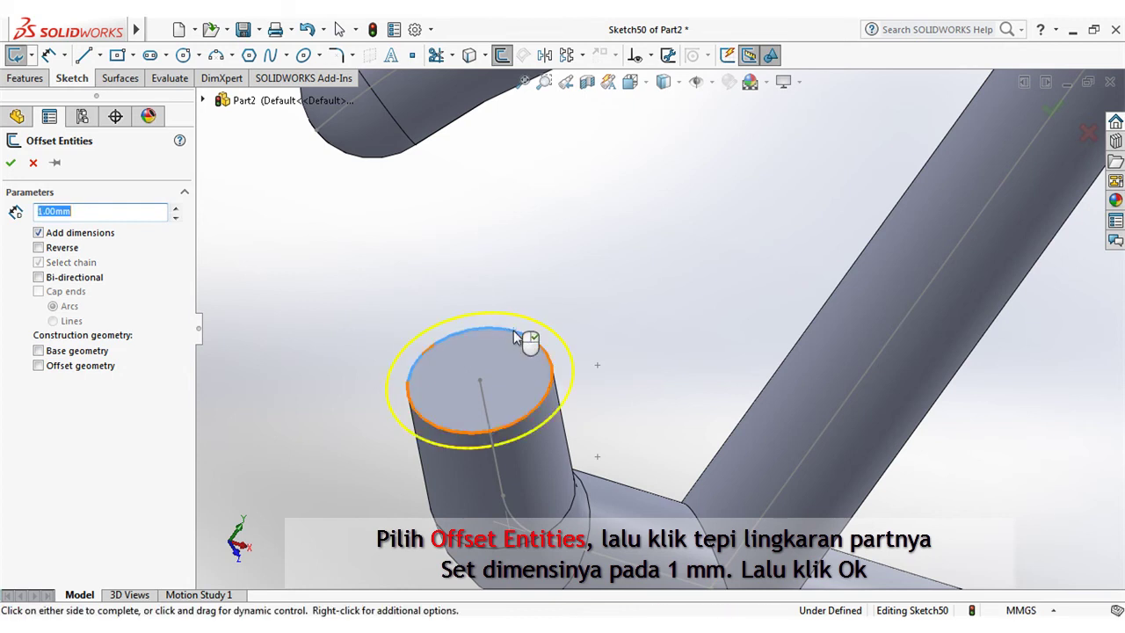
pyautogui.click(11, 164)
# Step: Draw a centerline across the offset circle's diameter through its center and trim away one half of the circle
pyautogui.click(100, 54)
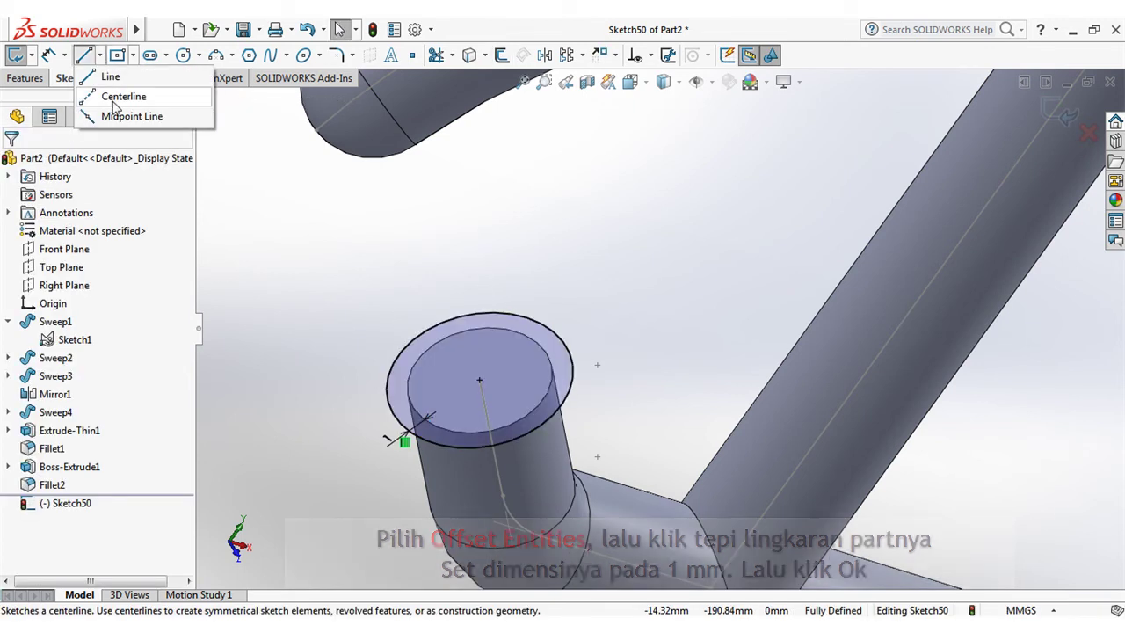
pyautogui.click(113, 93)
pyautogui.click(394, 417)
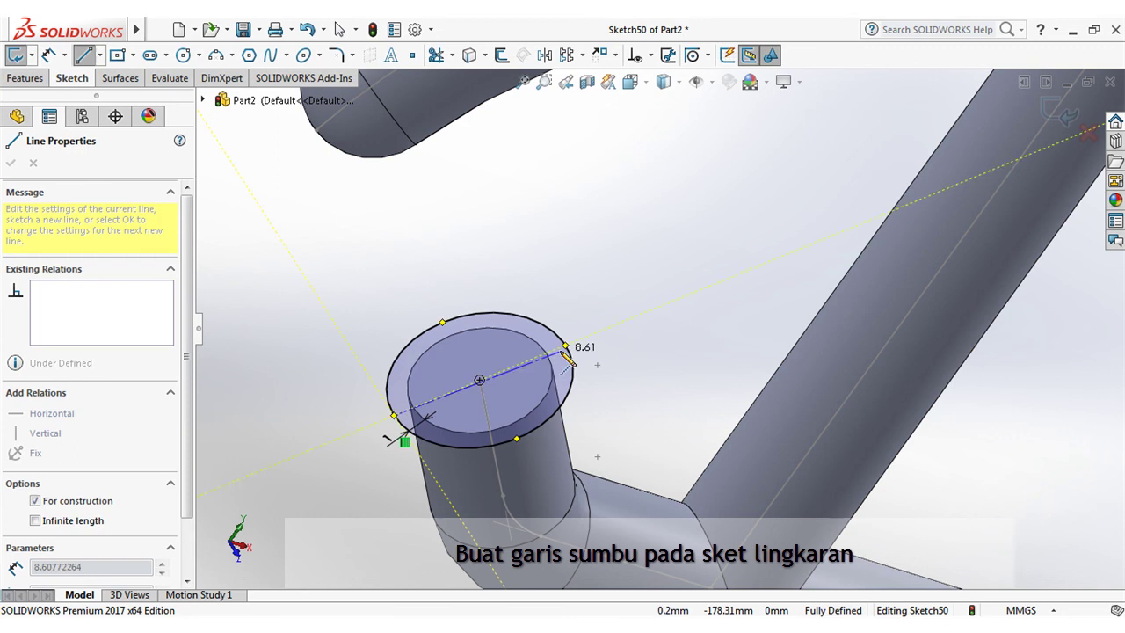
pyautogui.click(567, 349)
pyautogui.click(436, 55)
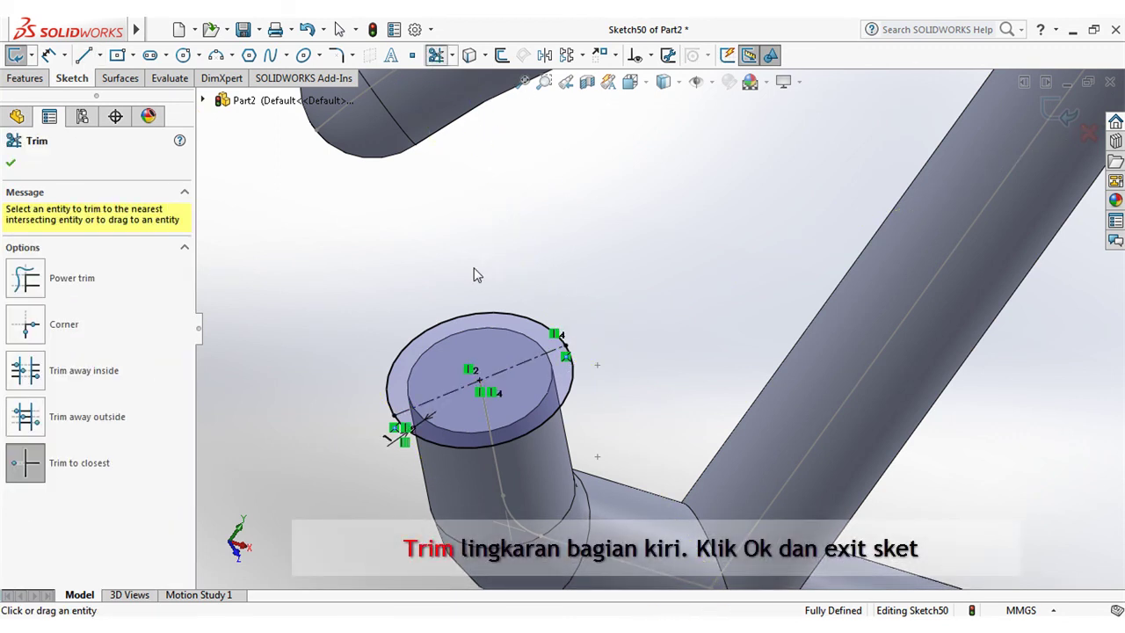
pyautogui.click(475, 325)
pyautogui.click(11, 163)
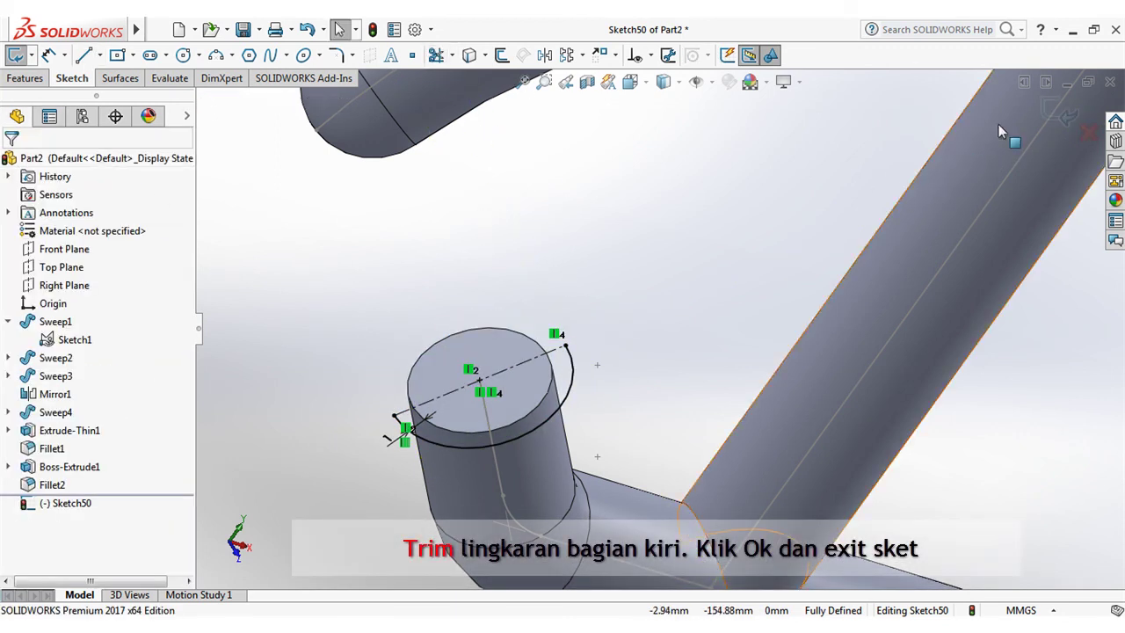
# Step: Close the half-circle profile automatically and revolve it 360 degrees about the centerline, merging the result
pyautogui.click(1054, 108)
pyautogui.click(603, 329)
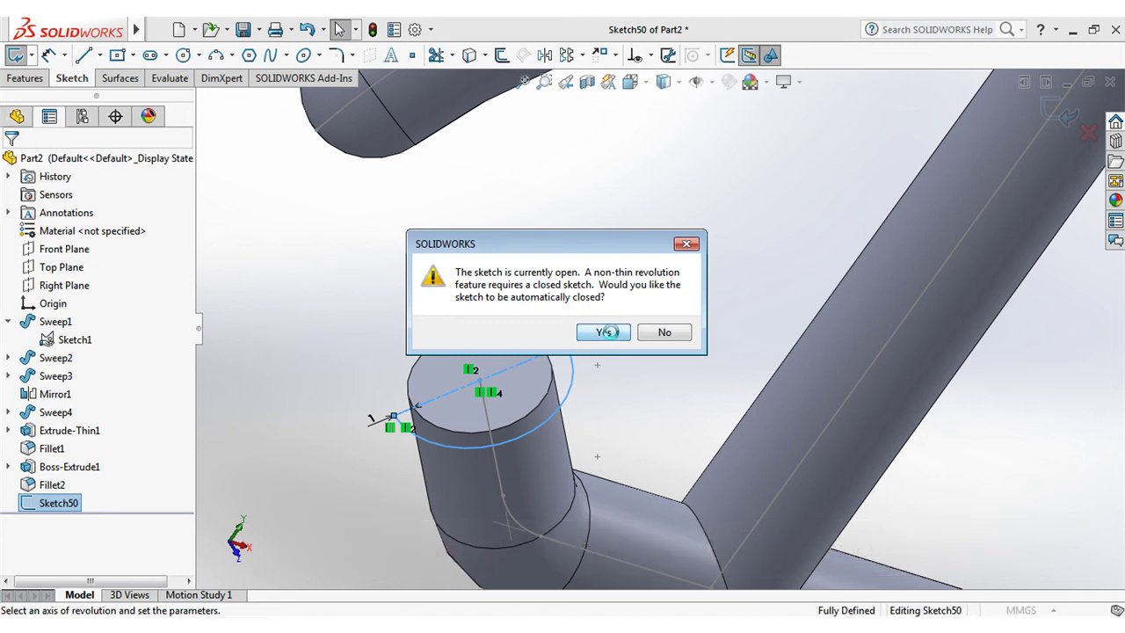
pyautogui.moveTo(614, 364)
pyautogui.mouseDown(button='middle')
pyautogui.moveTo(633, 351)
pyautogui.moveTo(597, 234)
pyautogui.moveTo(603, 376)
pyautogui.moveTo(583, 255)
pyautogui.moveTo(645, 460)
pyautogui.moveTo(633, 422)
pyautogui.mouseUp(button='middle')
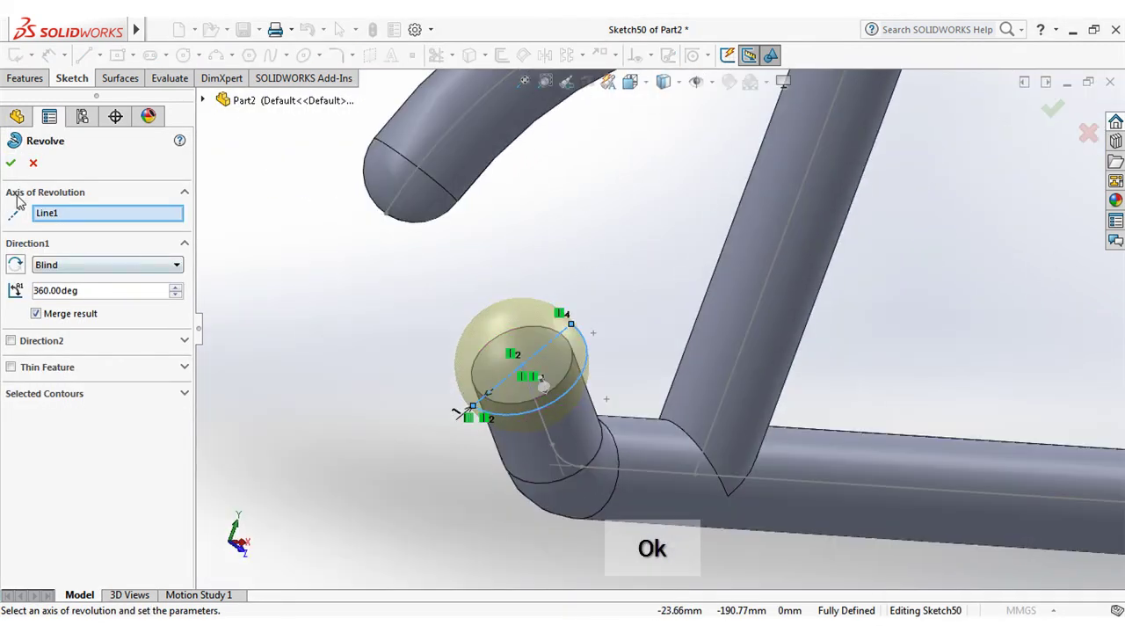
pyautogui.click(9, 164)
# Step: Mirror the revolved ball end Revolve1 about the Right Plane onto the lower bar's opposite tip
pyautogui.scroll(8, 613, 293)
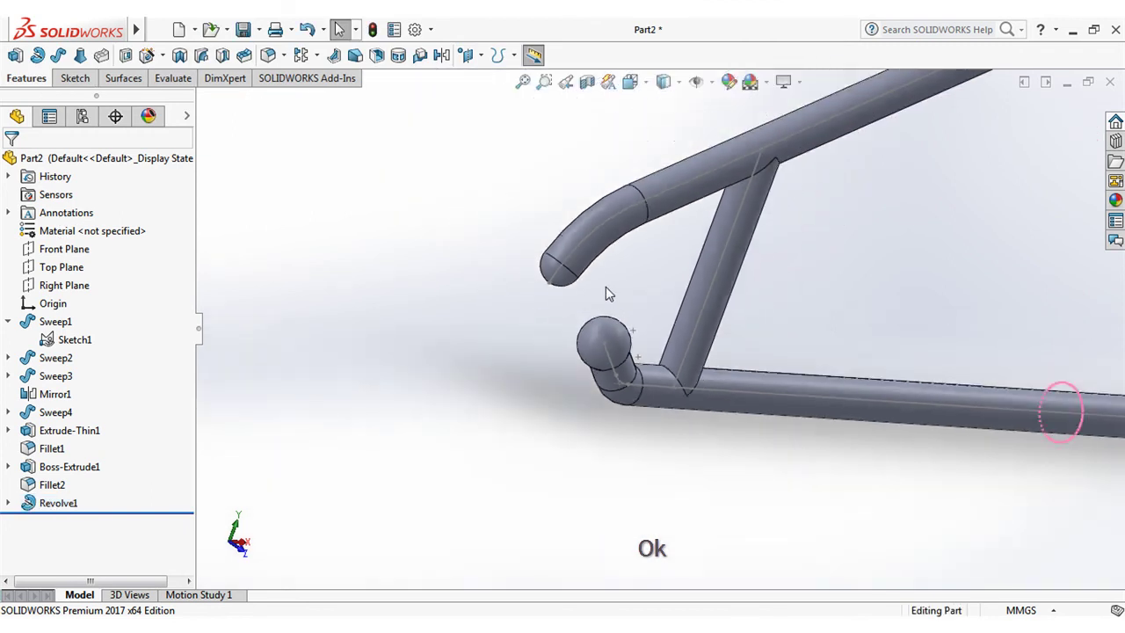
pyautogui.scroll(5, 670, 328)
pyautogui.moveTo(972, 334); pyautogui.dragTo(856, 416, button='middle')
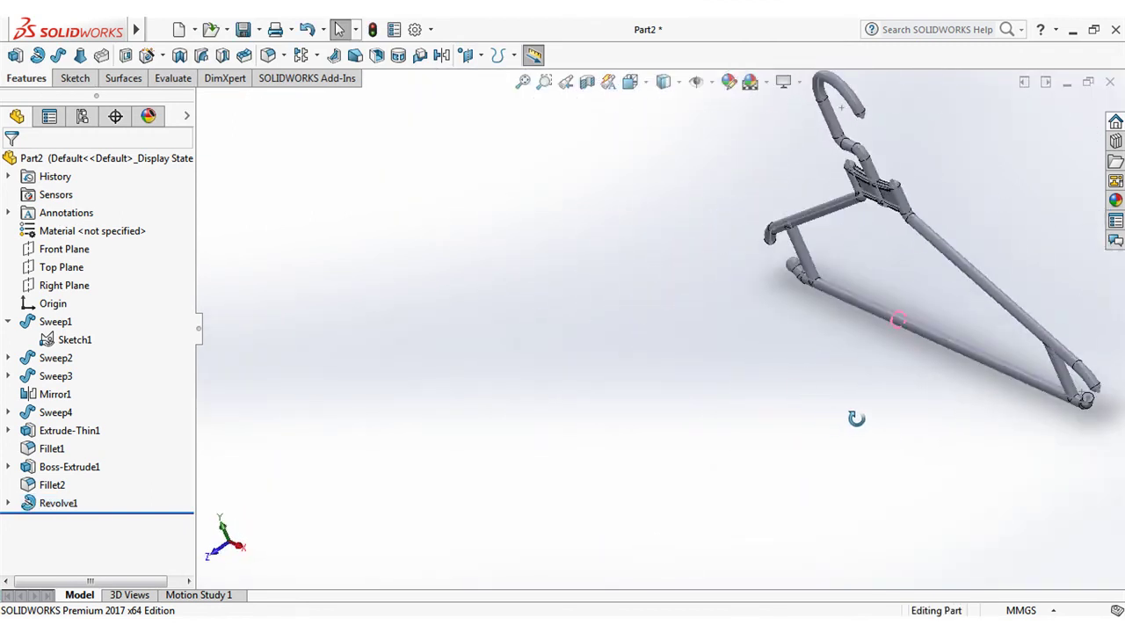
pyautogui.scroll(-5, 861, 396)
pyautogui.scroll(4, 1017, 311)
pyautogui.scroll(-3, 995, 311)
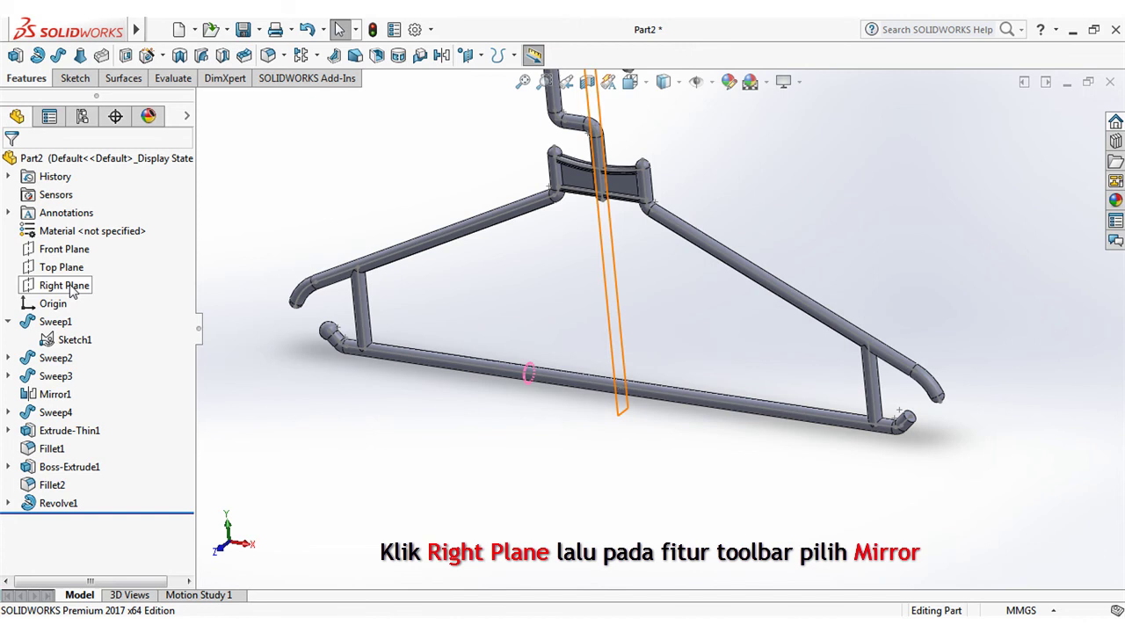
pyautogui.click(71, 286)
pyautogui.click(457, 56)
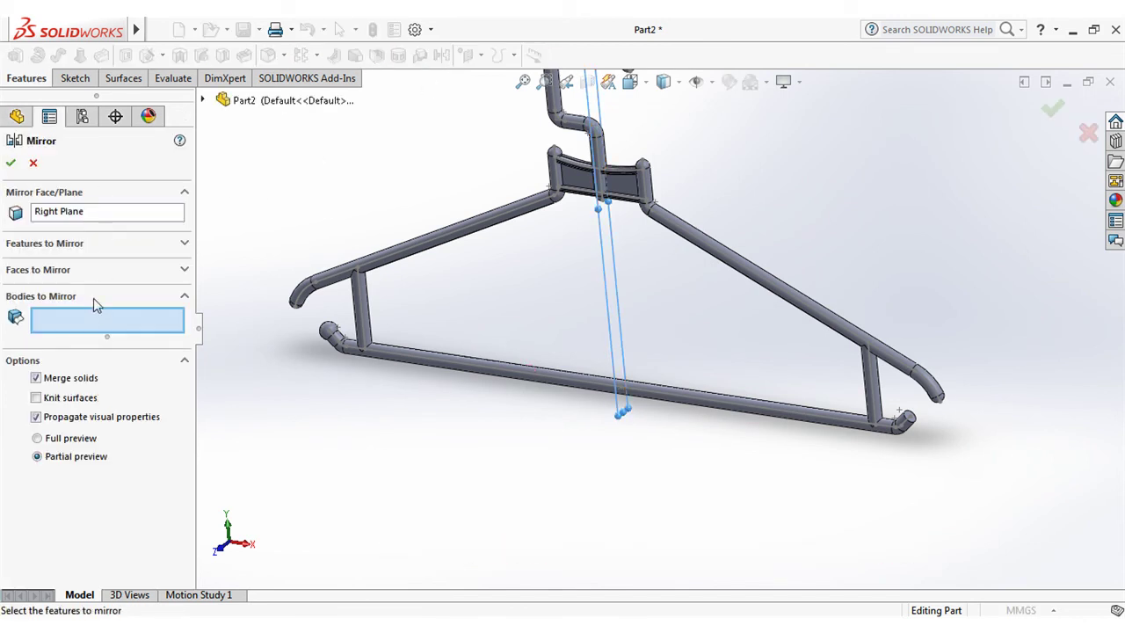
pyautogui.click(87, 245)
pyautogui.click(328, 334)
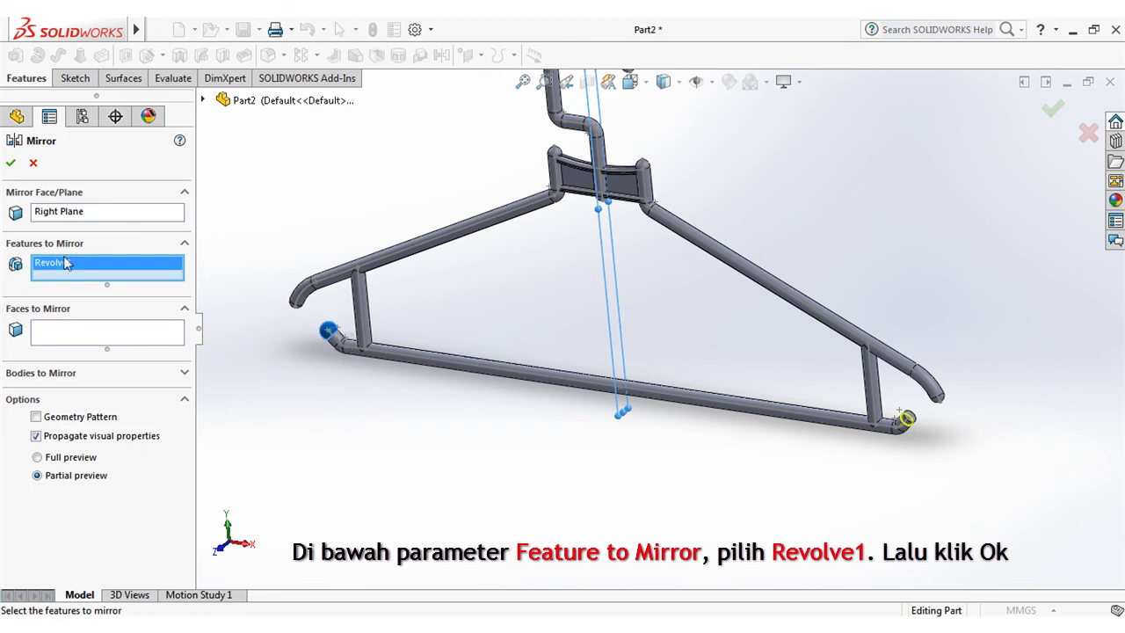
pyautogui.click(11, 164)
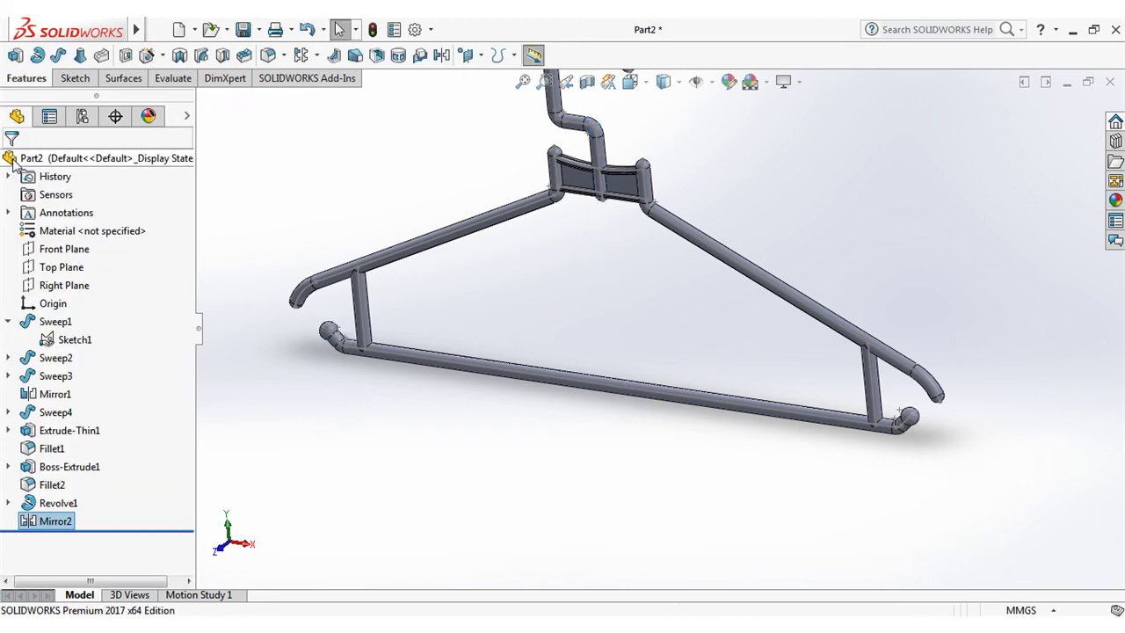
# Step: Hide Sketch1, the path sketch under Sweep1, to leave the finished hanger clear of sketch geometry
pyautogui.scroll(3, 933, 472)
pyautogui.scroll(-5, 909, 410)
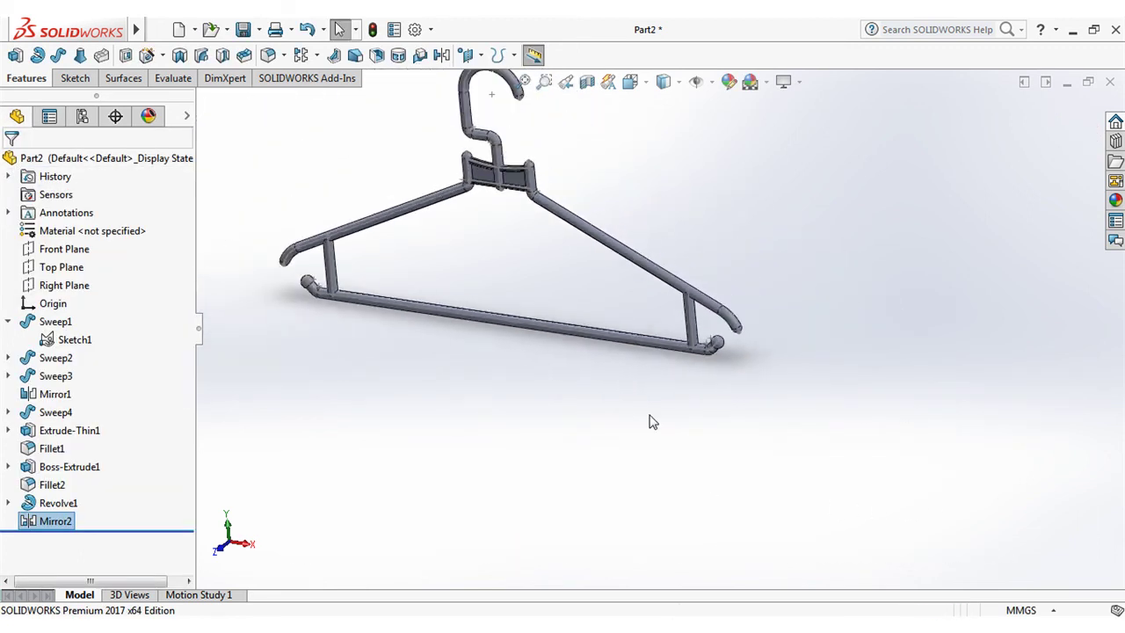
pyautogui.click(76, 339)
pyautogui.click(515, 251)
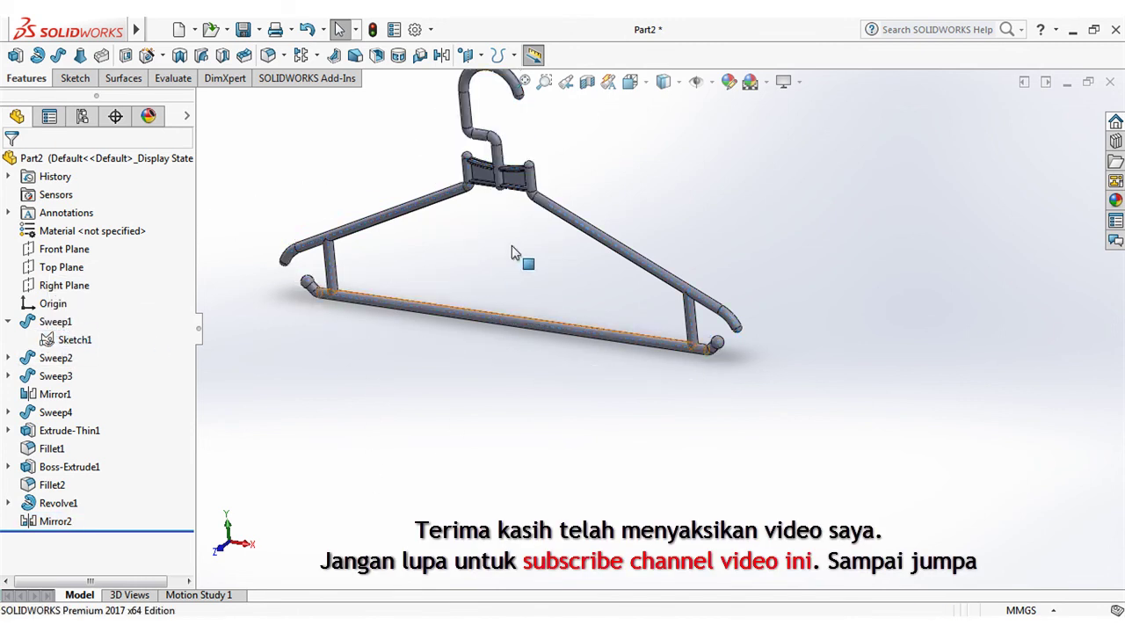
pyautogui.click(524, 81)
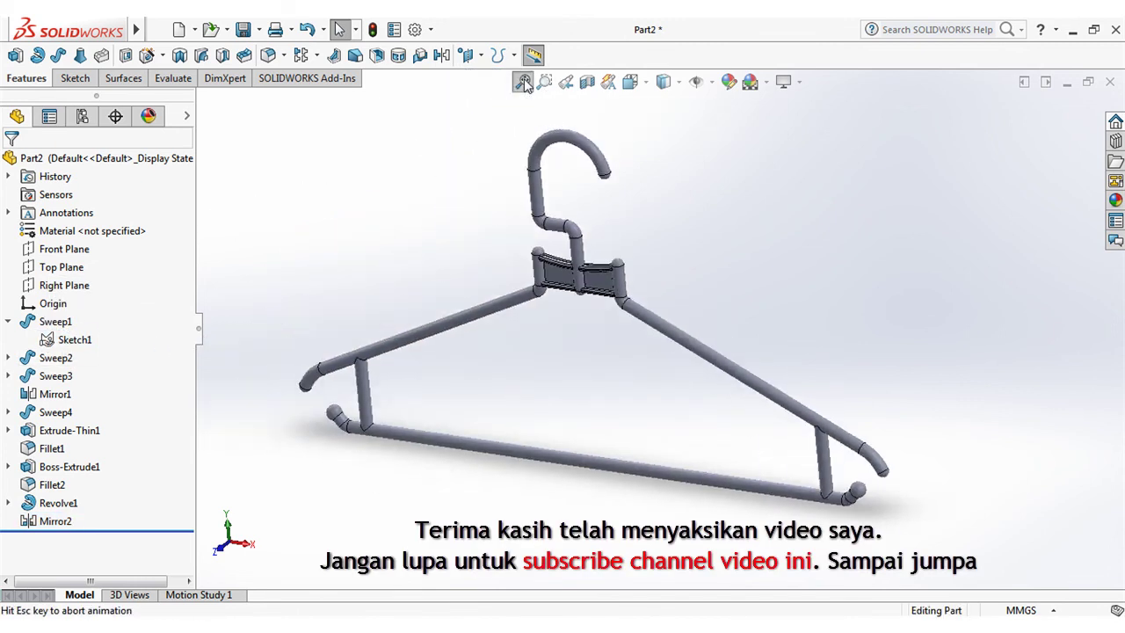